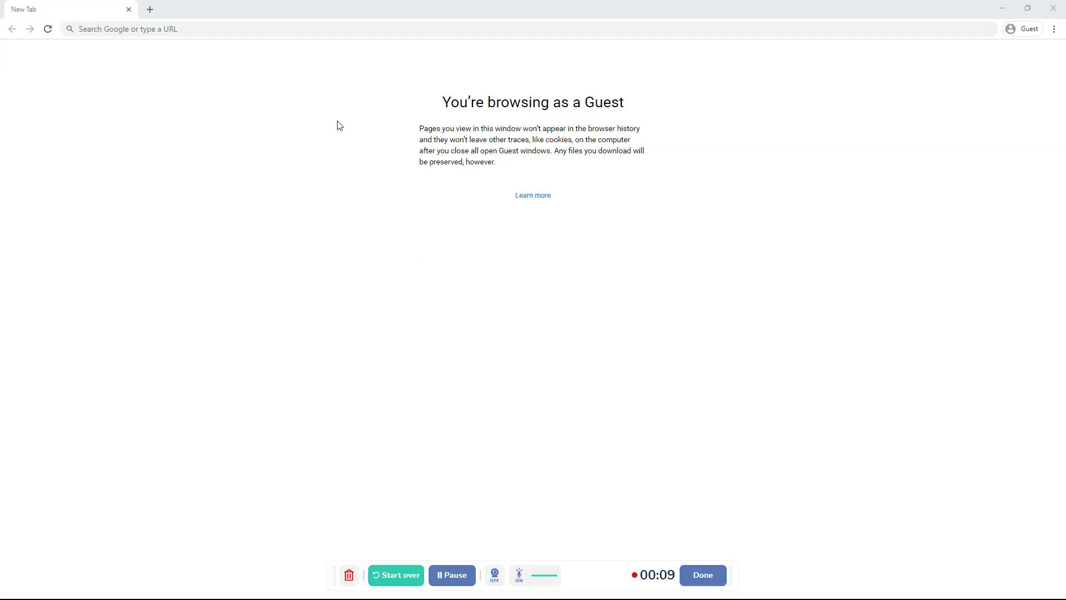
# - Enter the query 'sign in google accounts' in the guest window's address bar
pyautogui.click(377, 31)
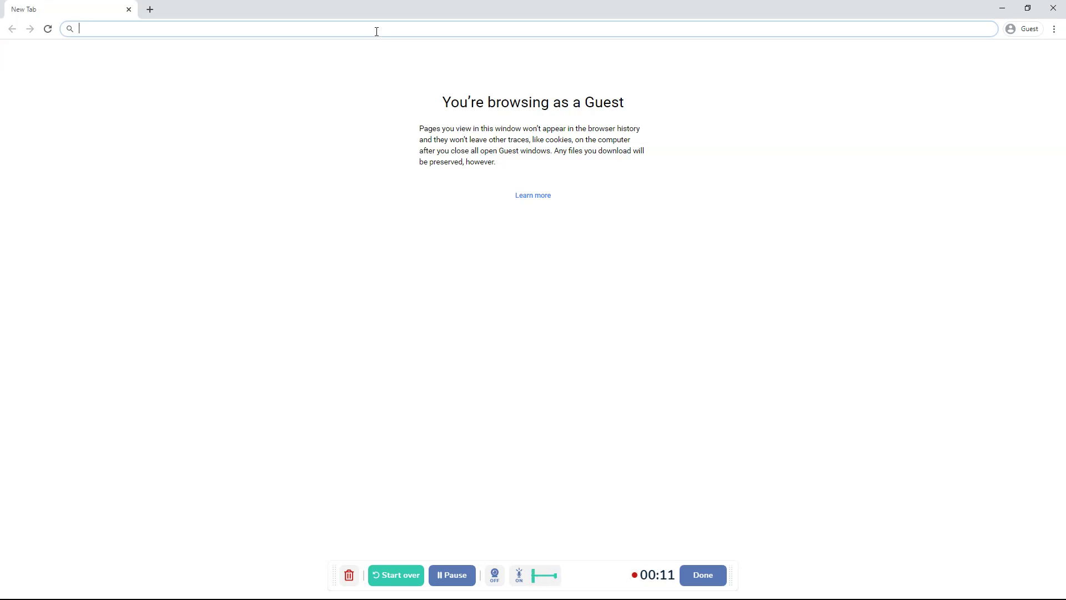
pyautogui.write('s')
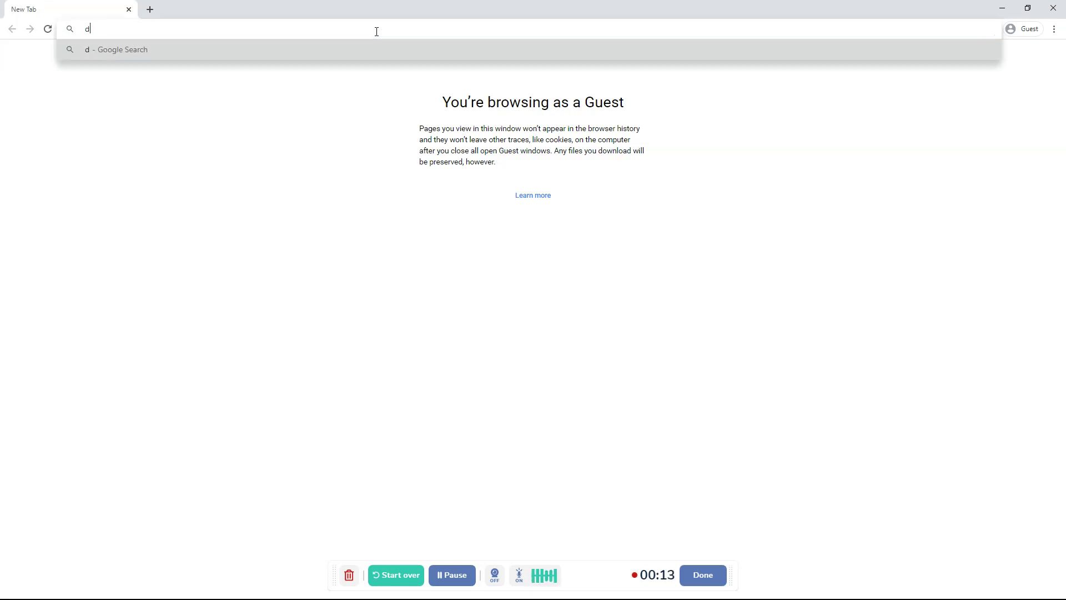
pyautogui.press('BackSpace')
pyautogui.write('sign in ')
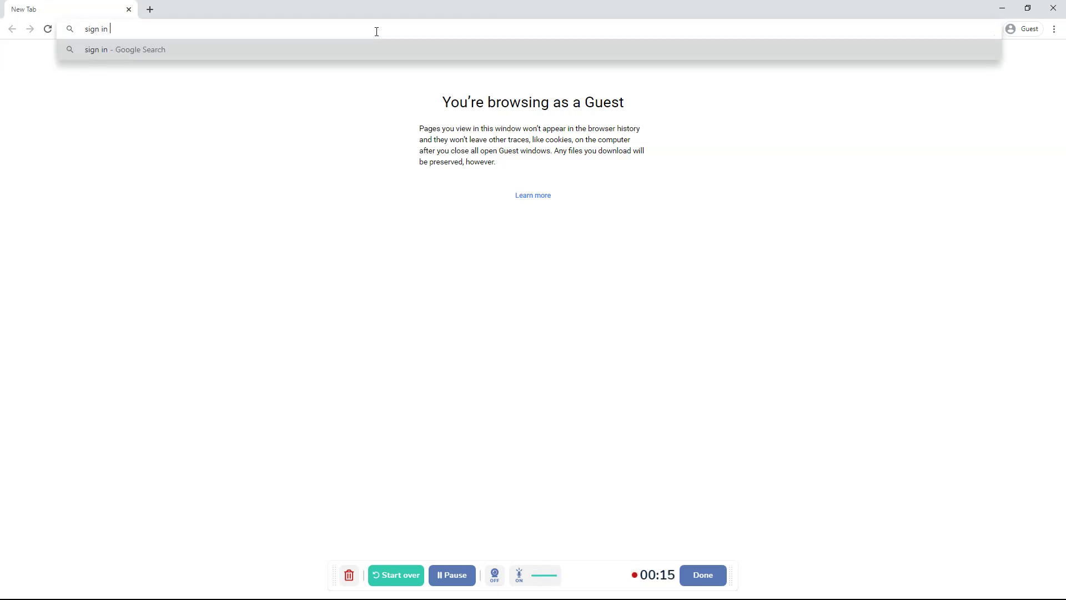
pyautogui.write('google accounts')
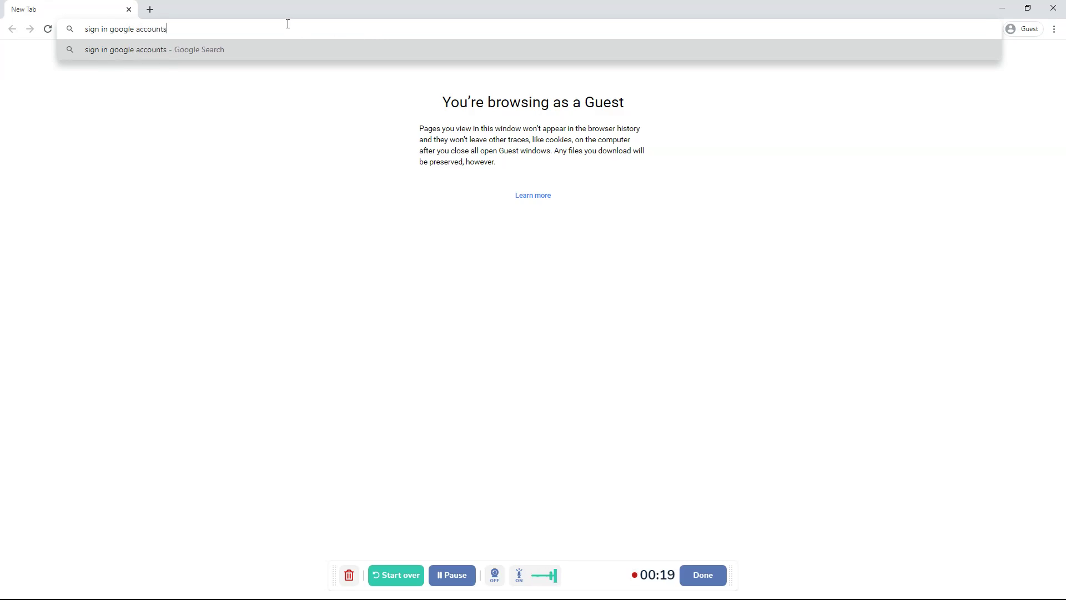
pyautogui.moveTo(193, 26); pyautogui.dragTo(83, 24)
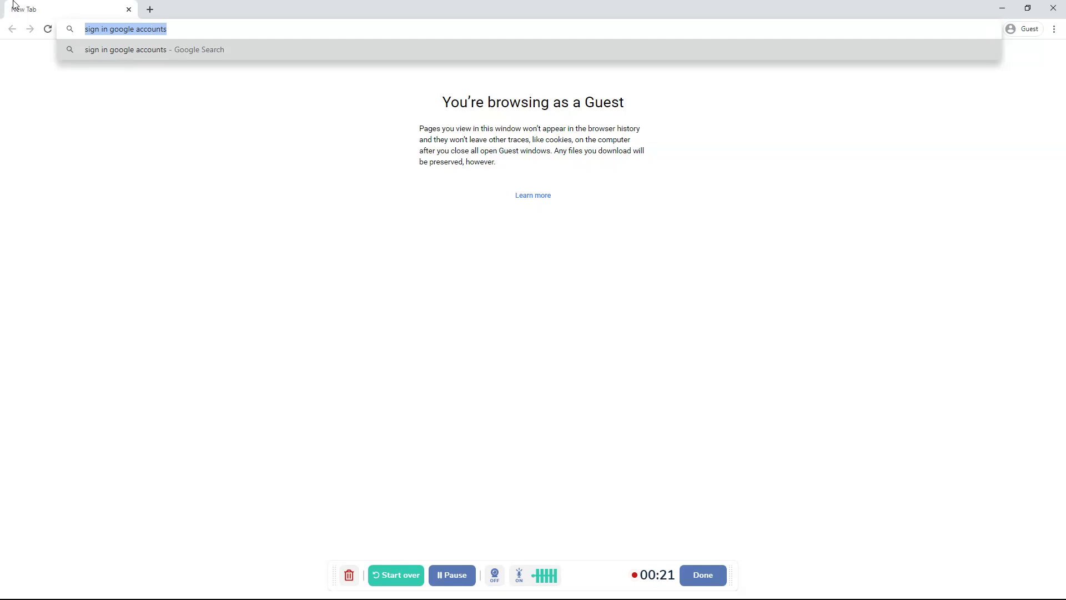
pyautogui.click(234, 32)
# - Search for 'sign in google accounts' and go to the Google sign-in page
pyautogui.press('Return')
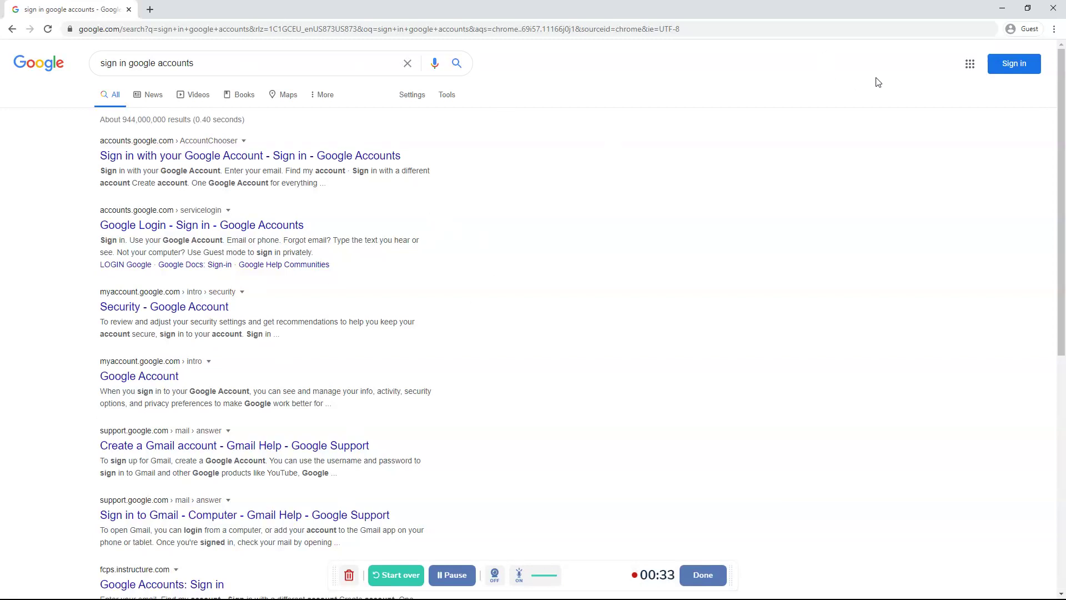
pyautogui.click(993, 76)
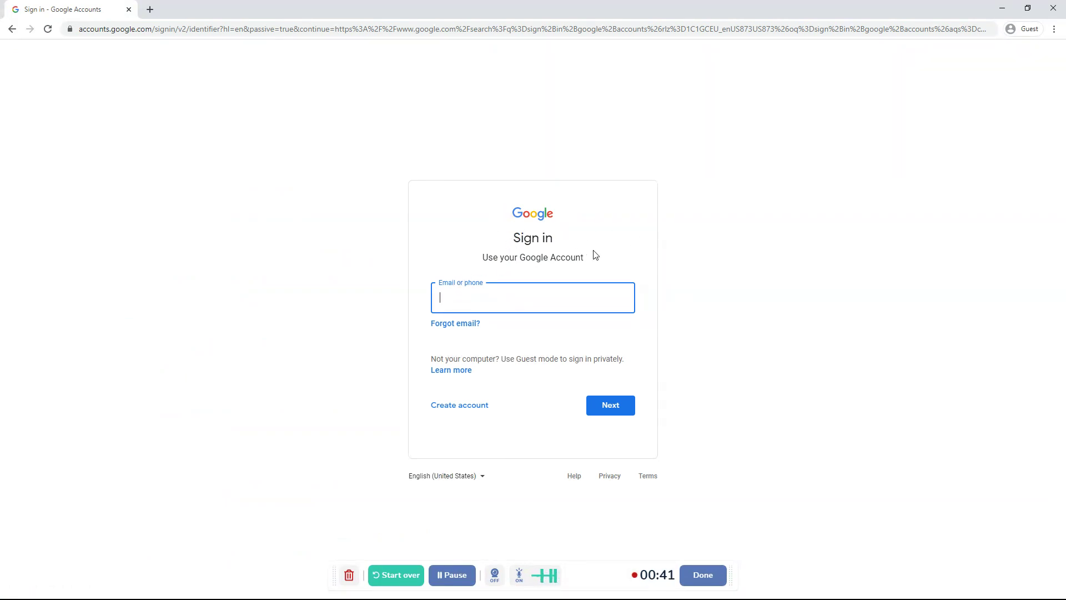
# - Choose Create account > For myself to open the personal account sign-up form
pyautogui.click(440, 280)
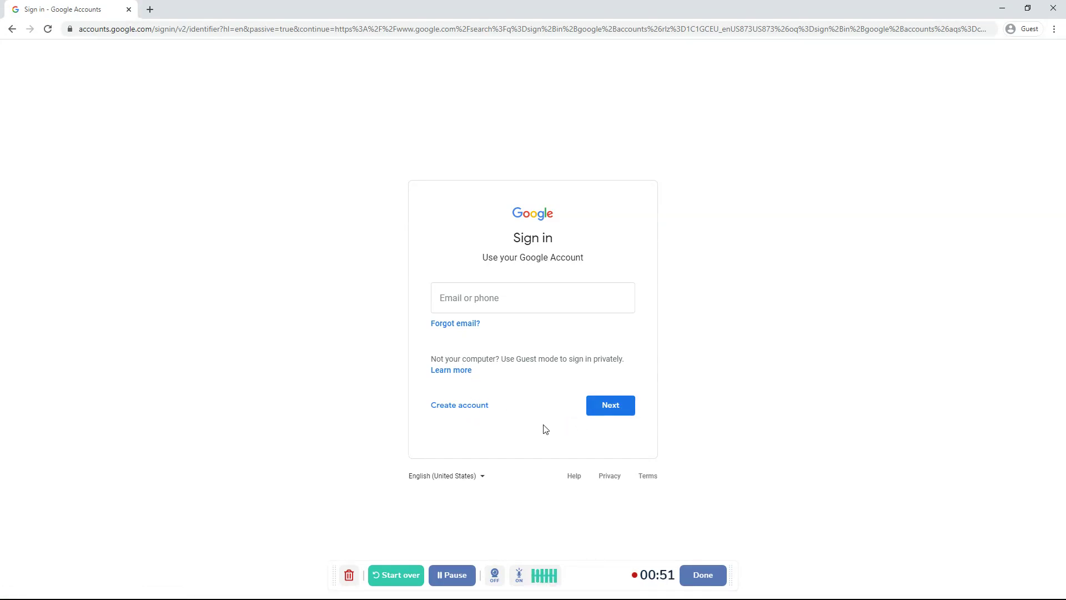
pyautogui.click(479, 410)
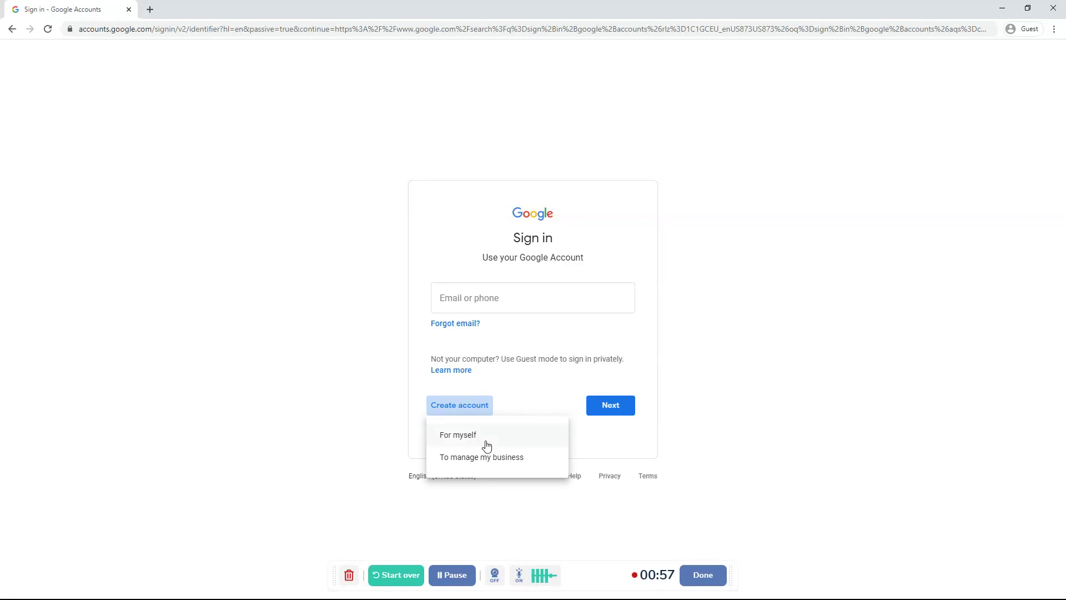
pyautogui.click(487, 446)
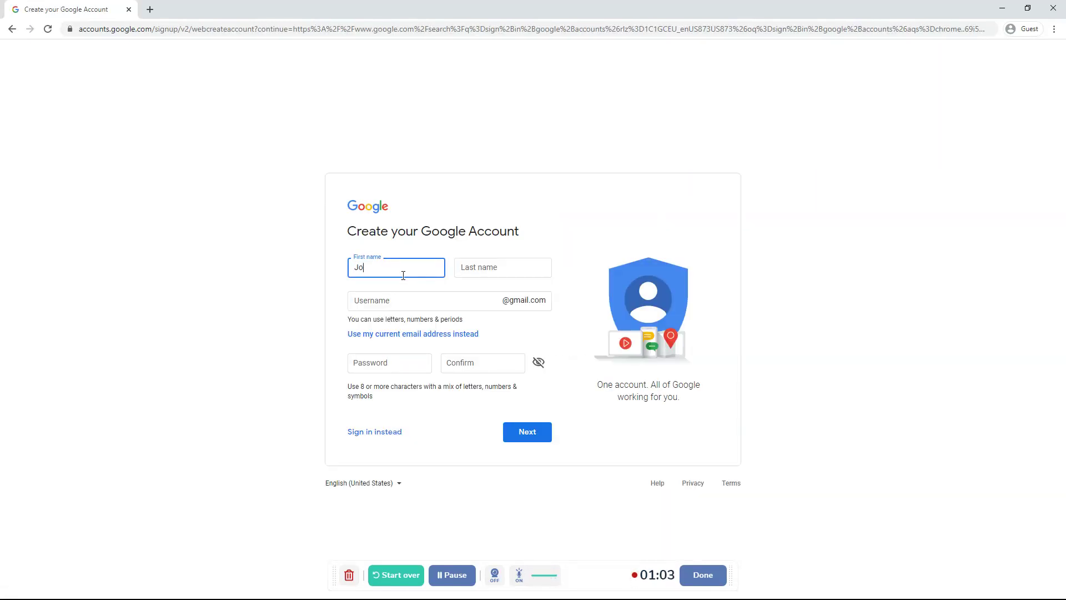
# - Fill in the new account's first name, last name and username
pyautogui.write('hn')
pyautogui.click(490, 267)
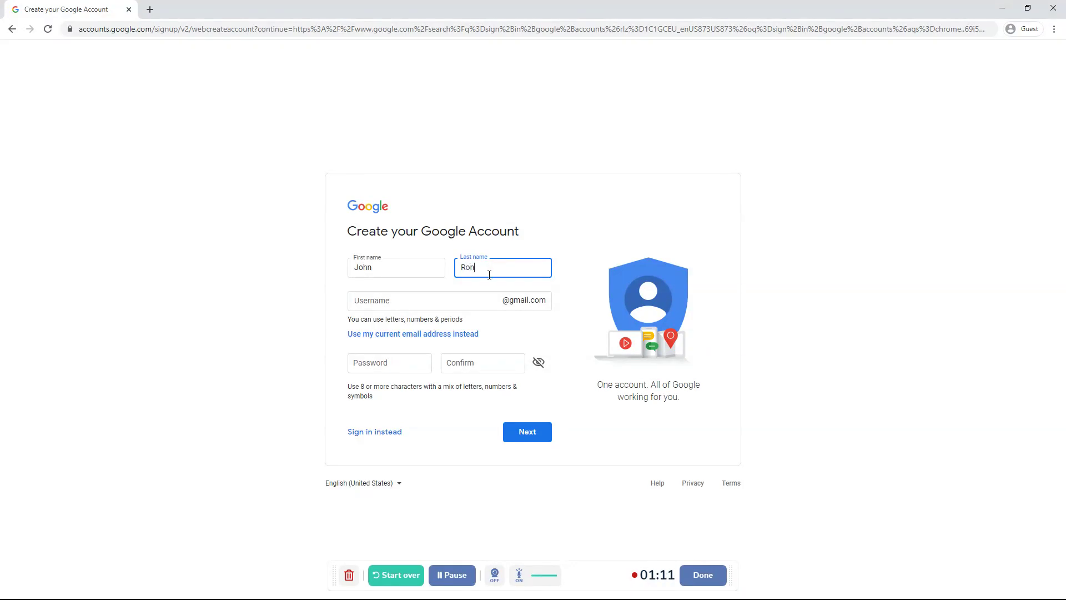
pyautogui.write('nie')
pyautogui.rightClick(467, 309)
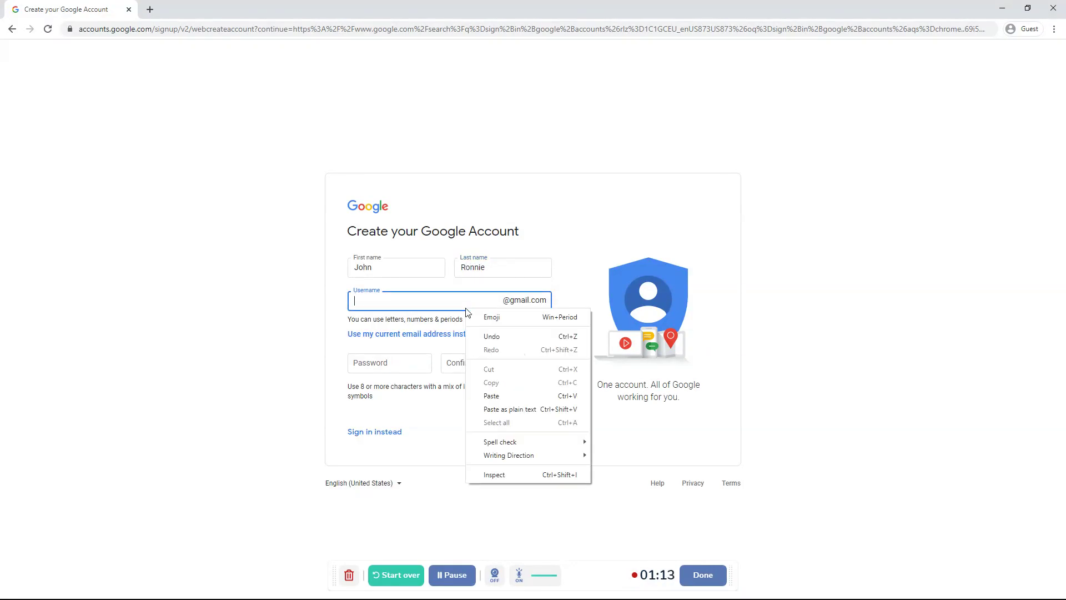
pyautogui.click(440, 305)
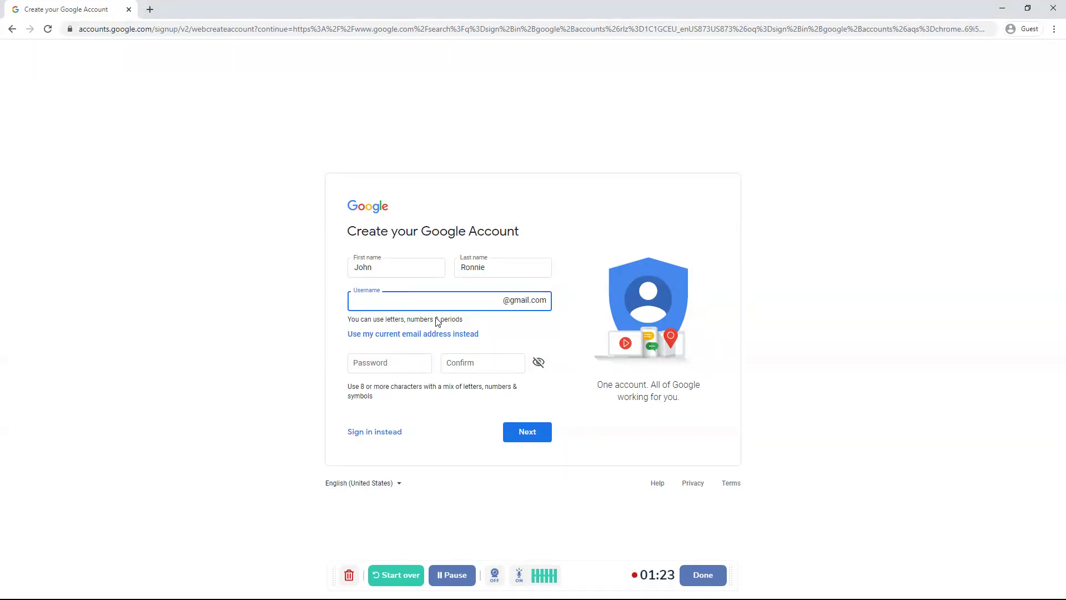
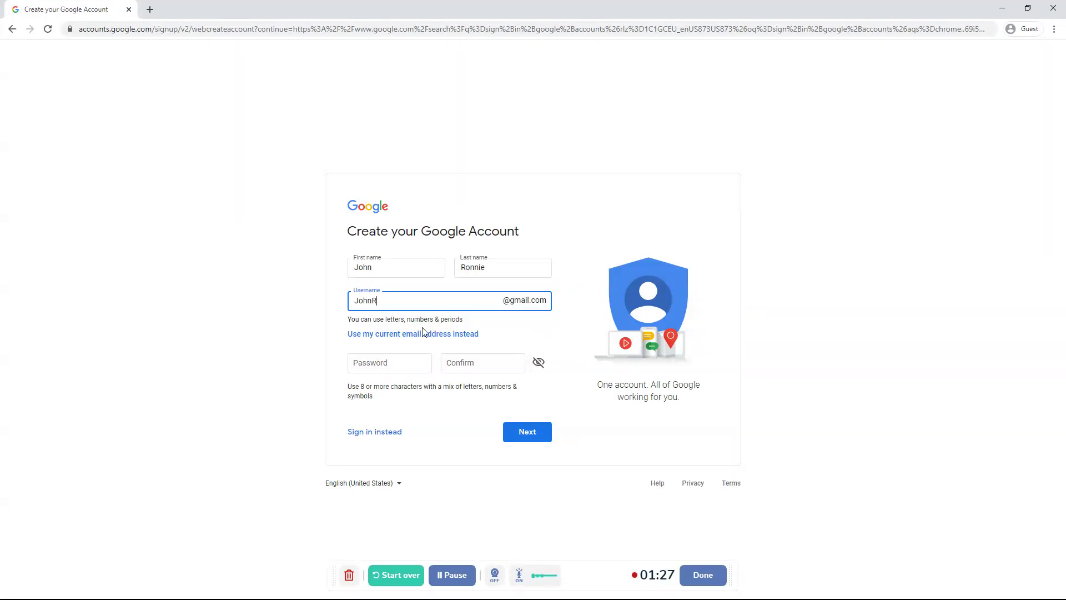
# - Enter the account password and its confirmation, then submit the sign-up form
pyautogui.click(428, 368)
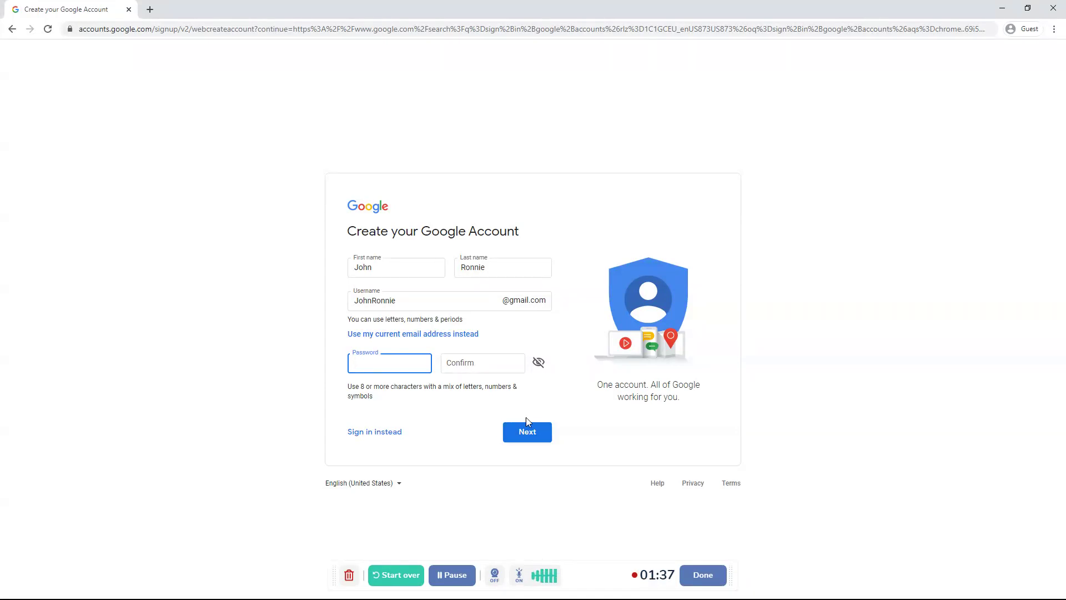
pyautogui.click(528, 368)
pyautogui.rightClick(419, 360)
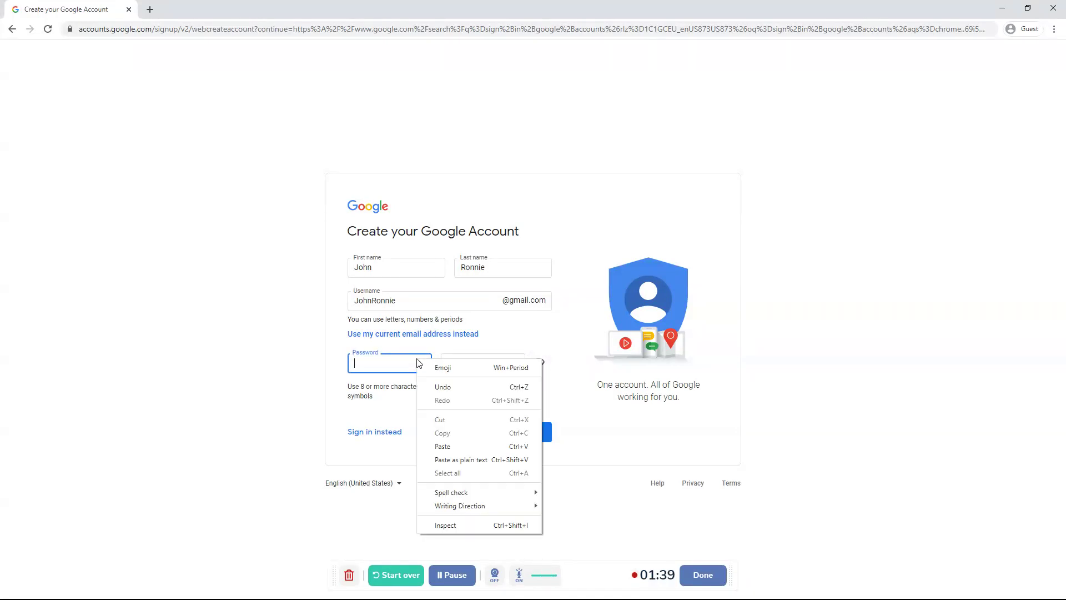
pyautogui.click(408, 361)
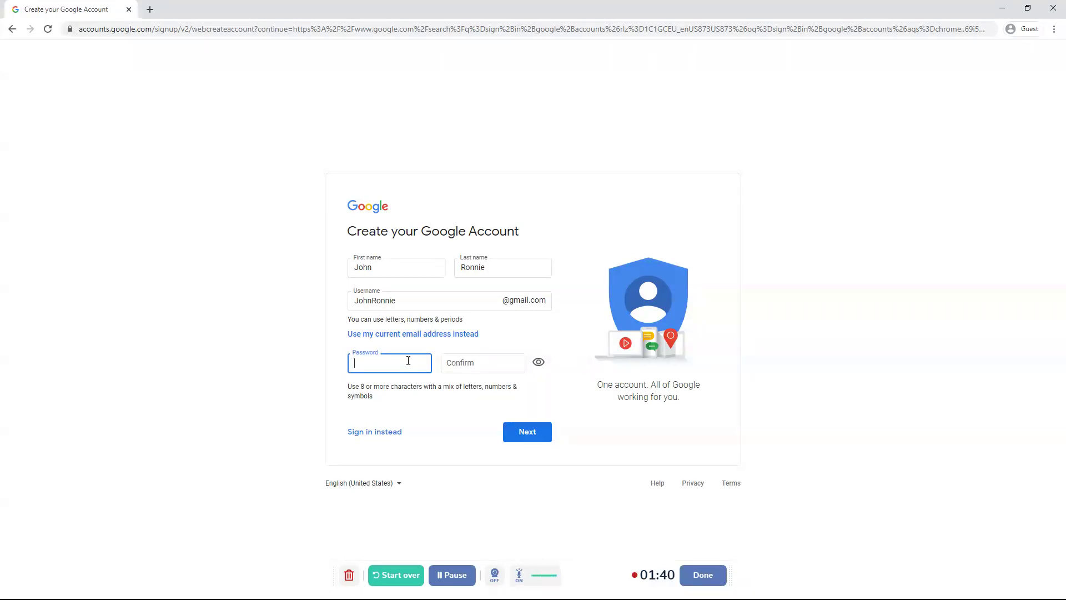
pyautogui.click(537, 363)
pyautogui.click(408, 366)
pyautogui.write('1')
pyautogui.click(447, 364)
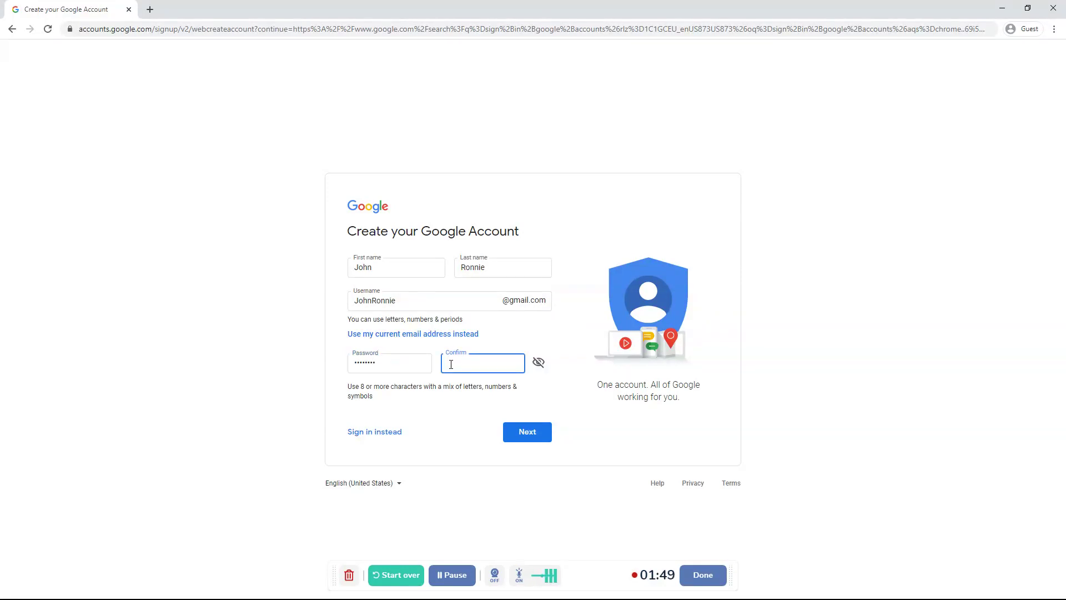
pyautogui.click(522, 432)
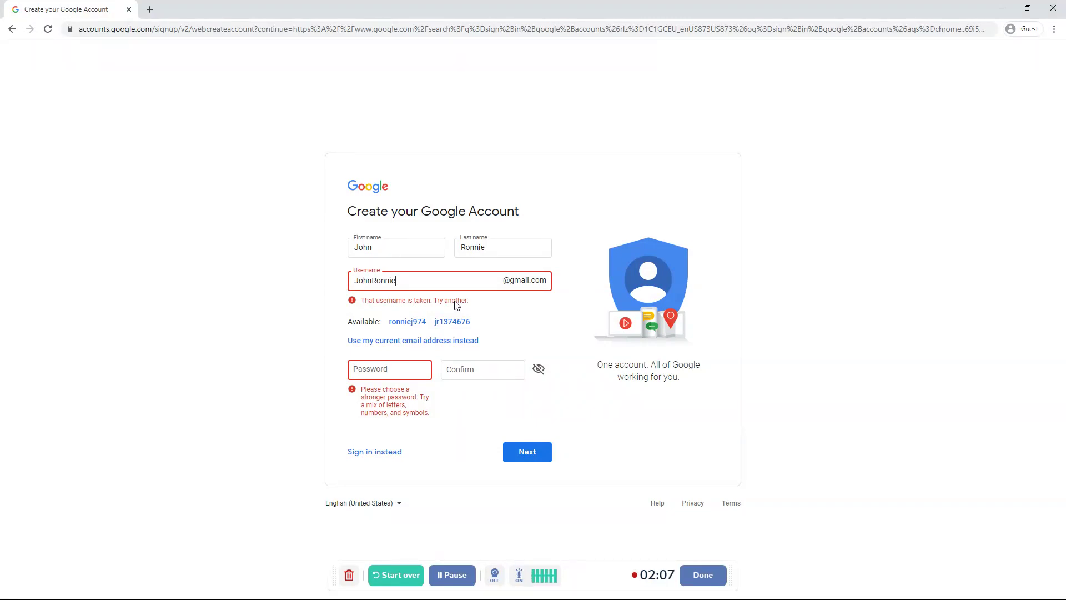
# - Replace the taken username with the first suggested available username
pyautogui.moveTo(384, 304); pyautogui.dragTo(316, 316)
pyautogui.click(317, 315)
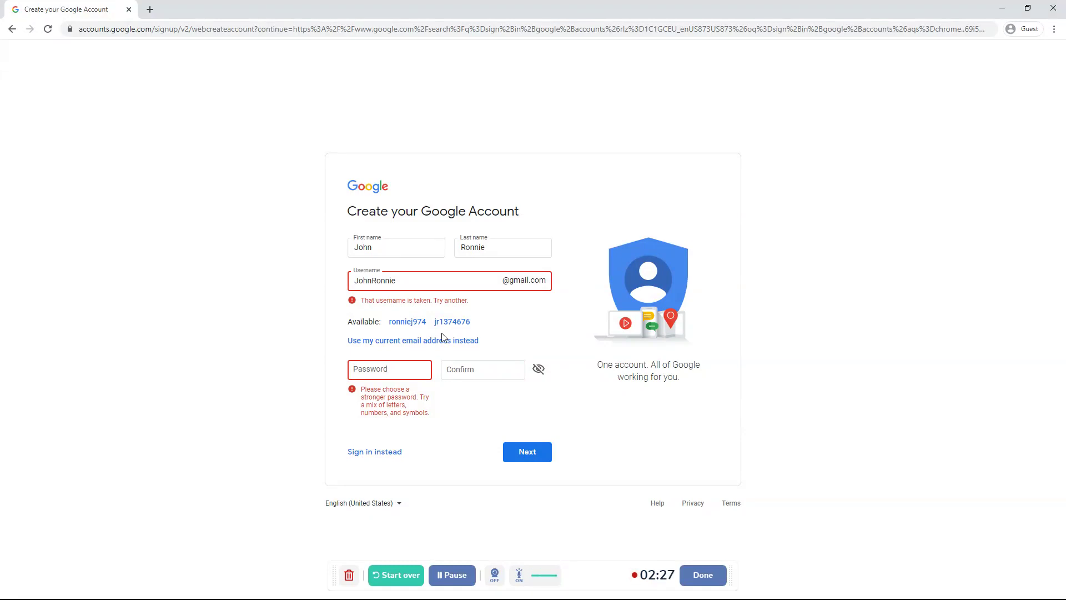
pyautogui.click(416, 322)
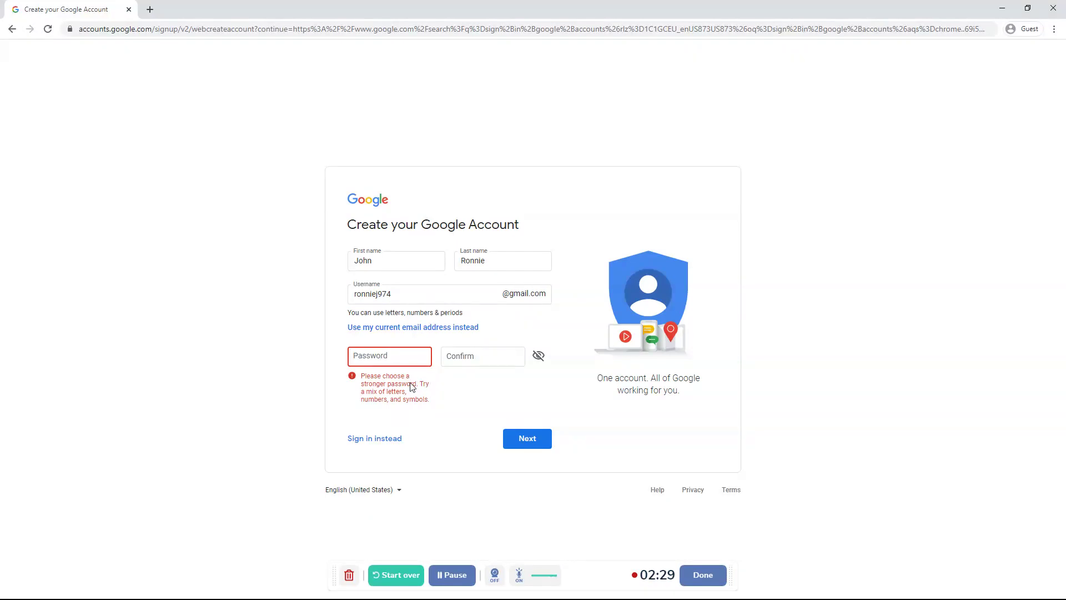
# - Retype a stronger password and its confirmation, then continue to the personal details page
pyautogui.click(394, 362)
pyautogui.write('•')
pyautogui.click(538, 356)
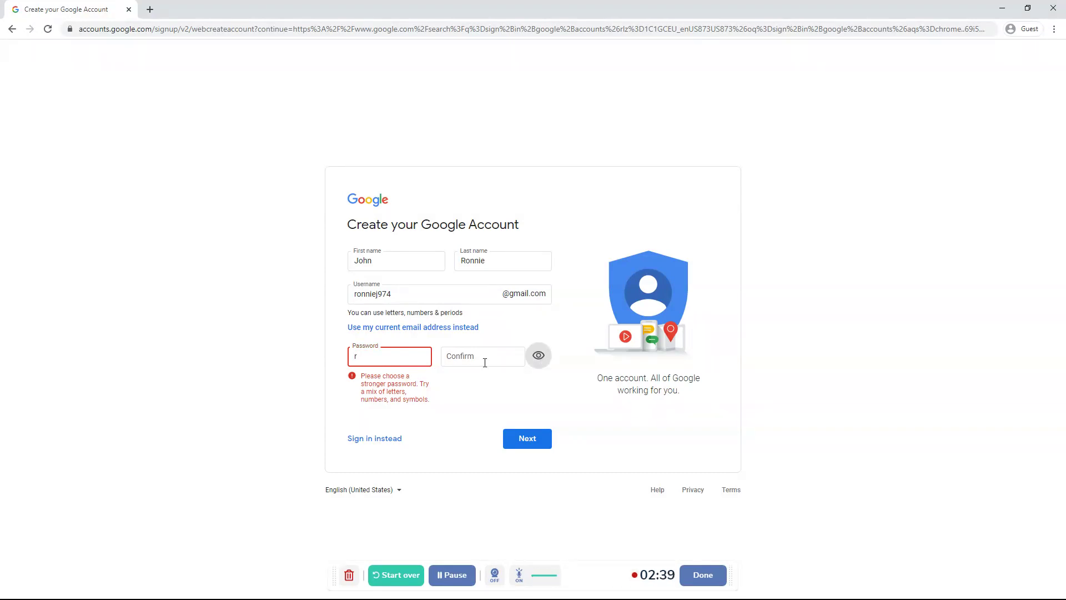
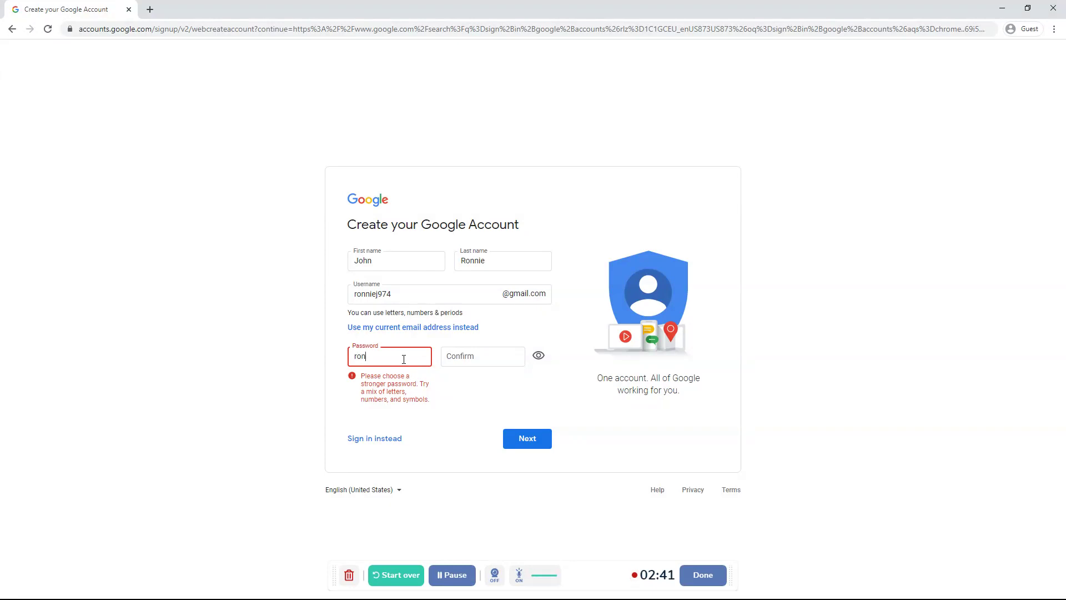
pyautogui.moveTo(401, 359); pyautogui.dragTo(350, 360)
pyautogui.press('BackSpace')
pyautogui.click(538, 355)
pyautogui.click(426, 357)
pyautogui.press('Tab')
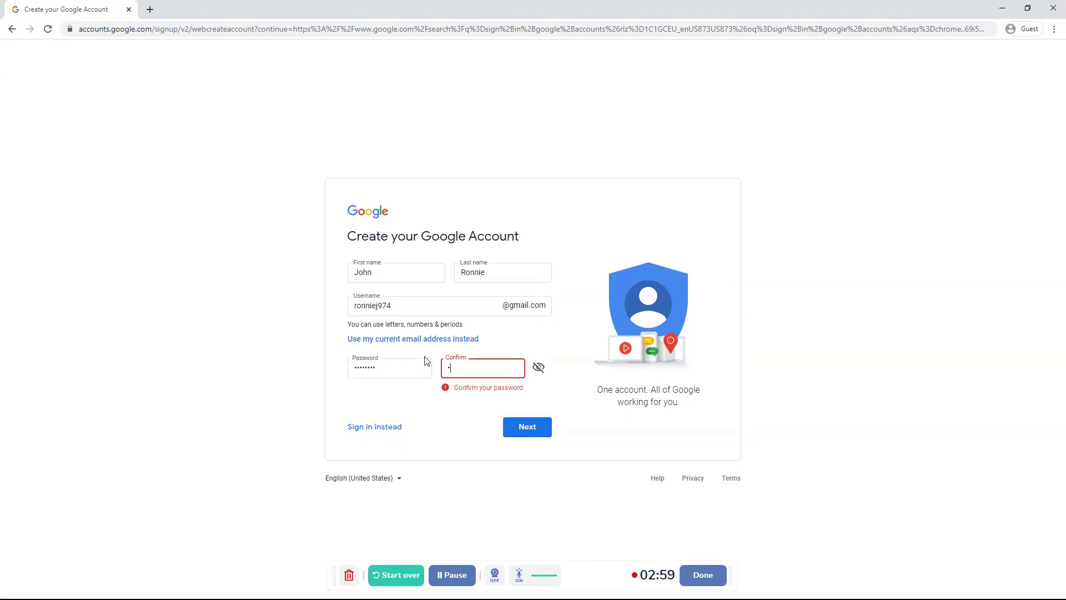
pyautogui.press('Return')
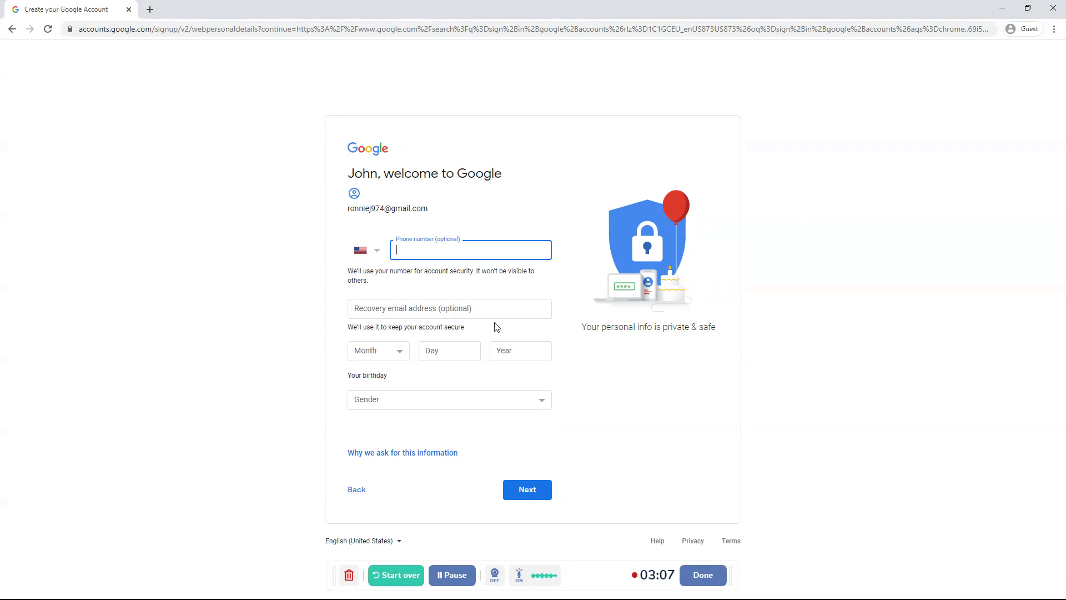
pyautogui.moveTo(349, 211); pyautogui.dragTo(440, 211)
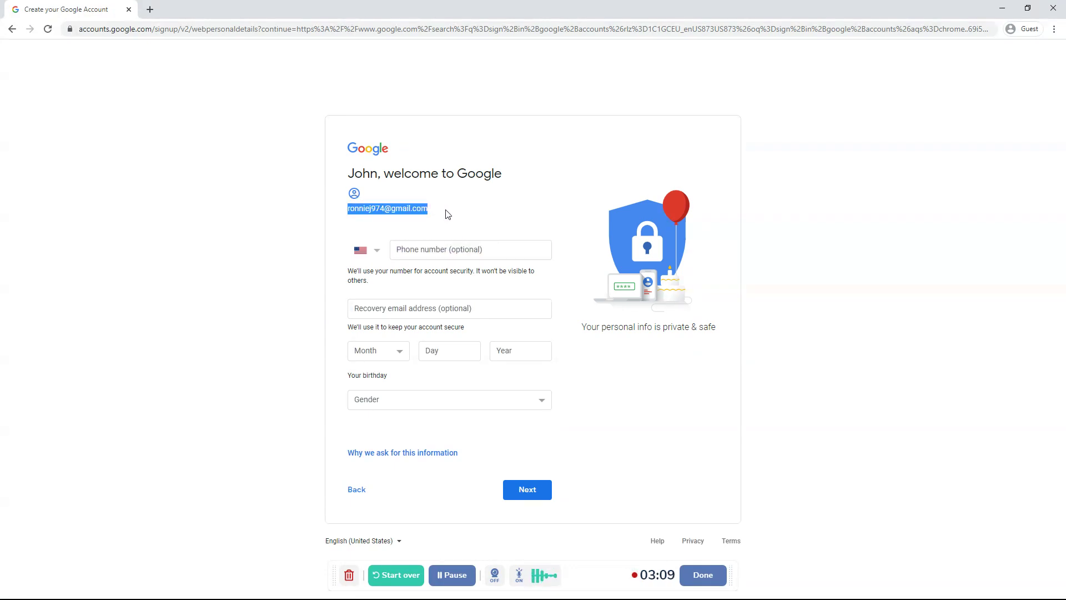
pyautogui.click(445, 212)
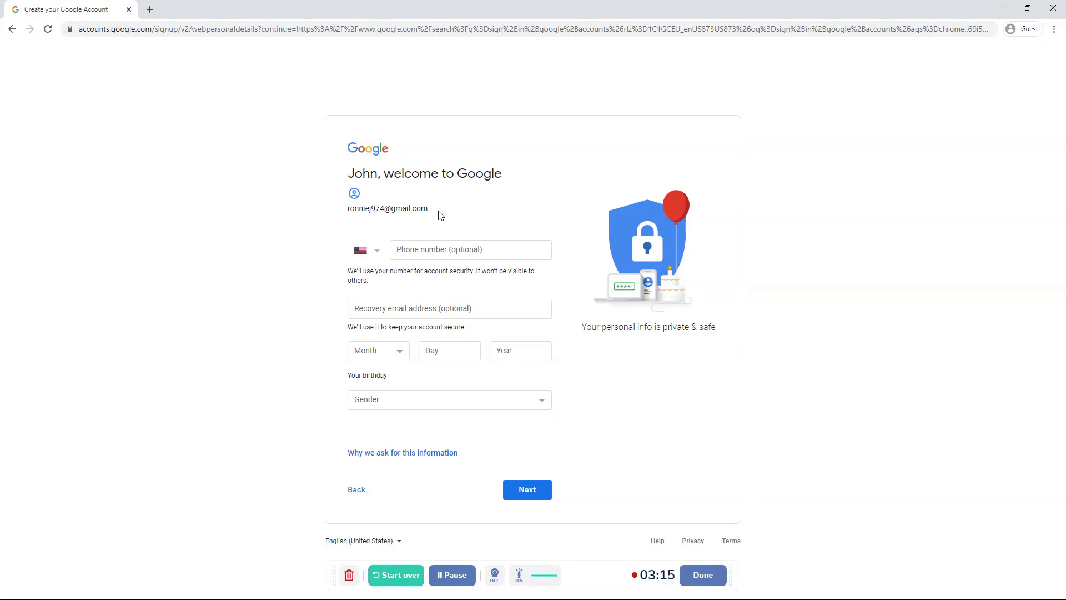
pyautogui.click(511, 242)
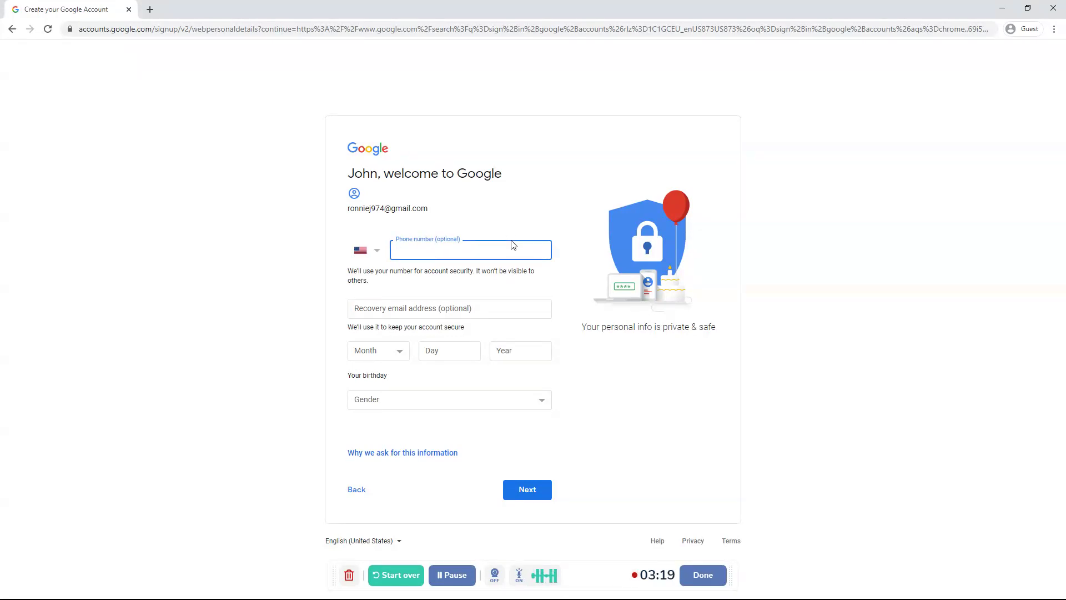
pyautogui.click(567, 230)
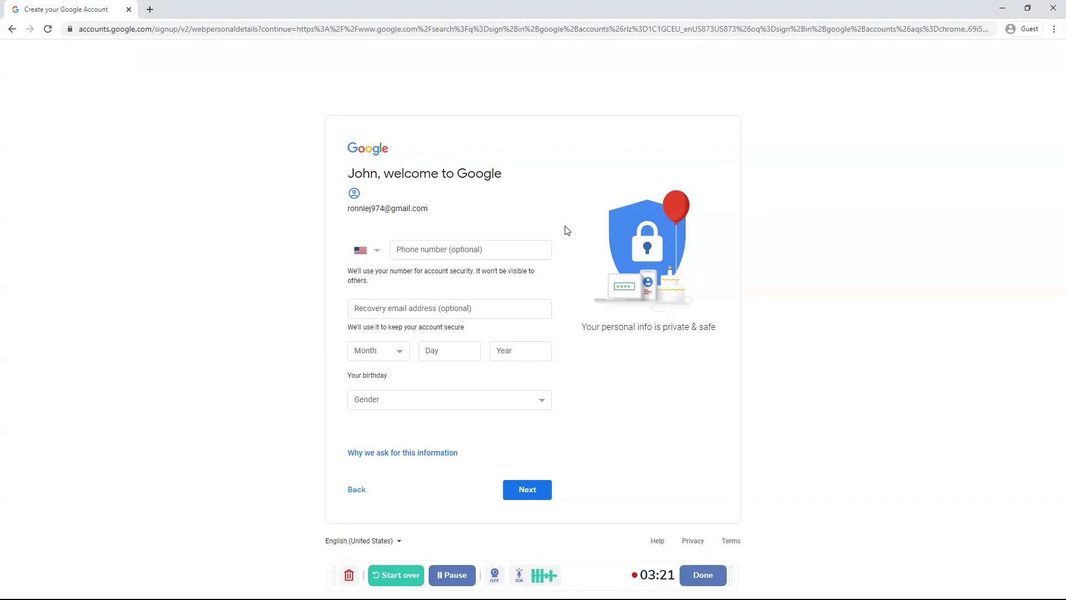
pyautogui.click(514, 248)
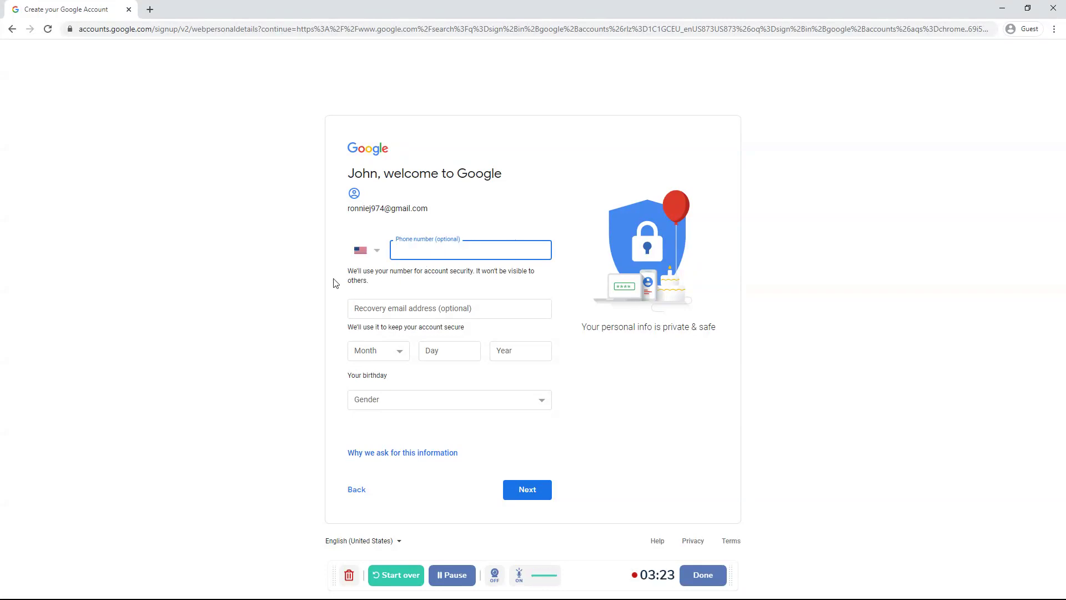
pyautogui.moveTo(340, 268); pyautogui.dragTo(403, 289)
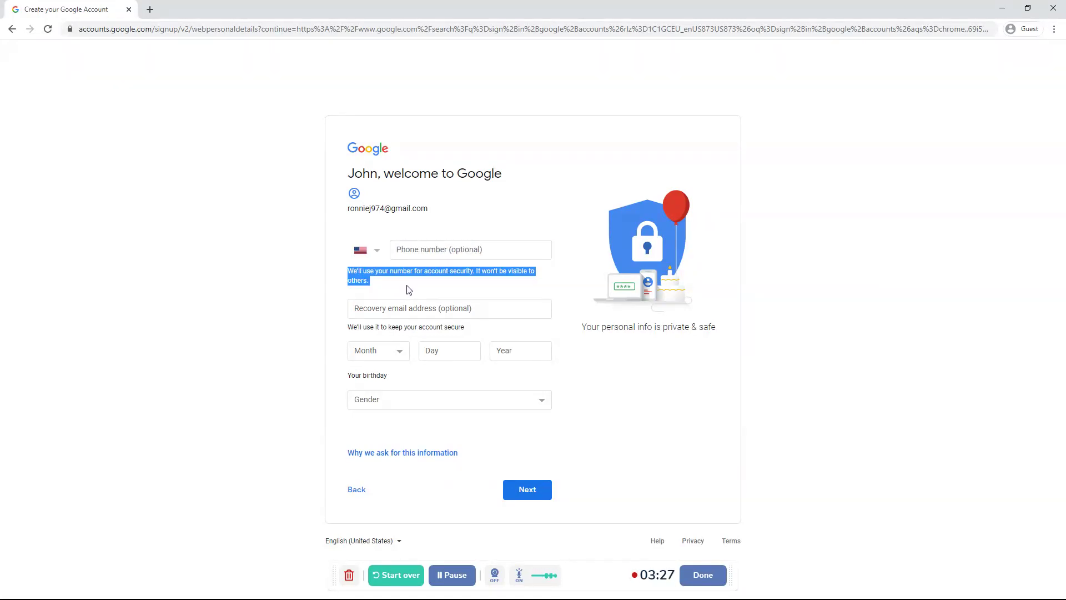
pyautogui.click(520, 250)
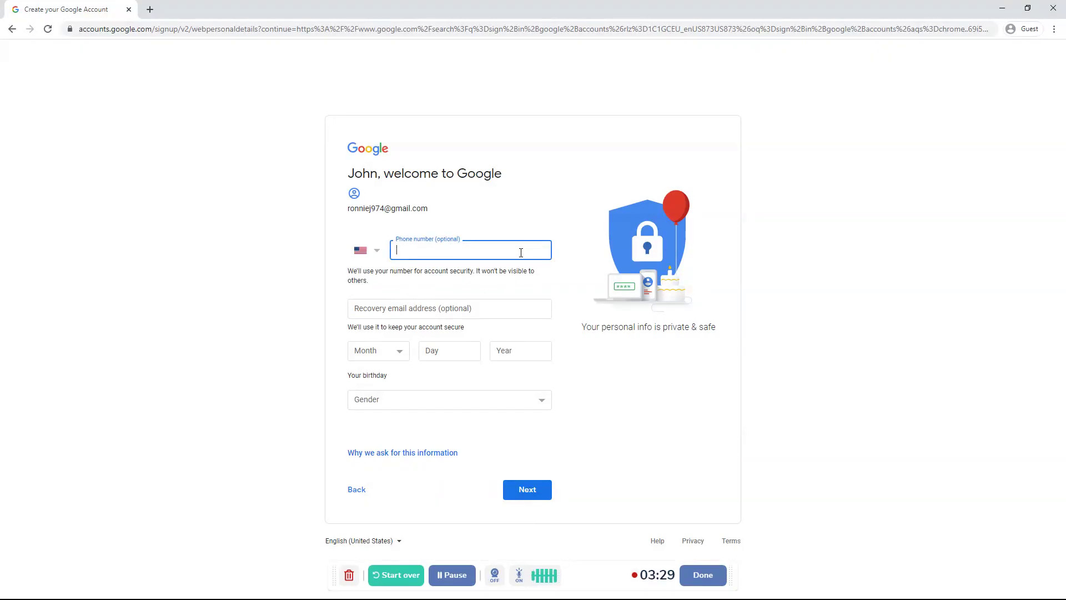
pyautogui.click(525, 269)
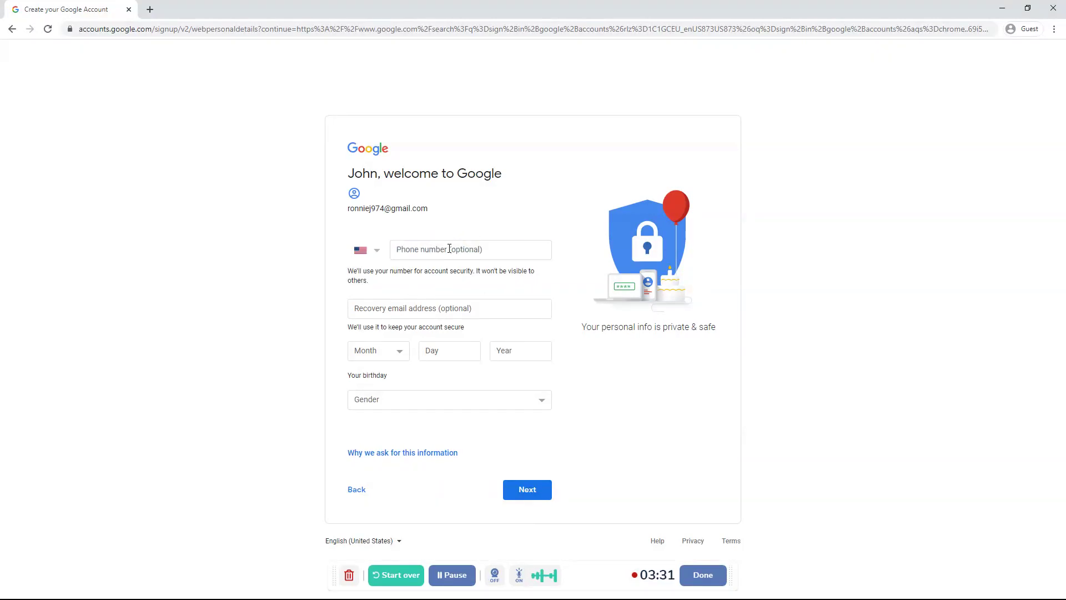
pyautogui.click(458, 311)
pyautogui.click(447, 303)
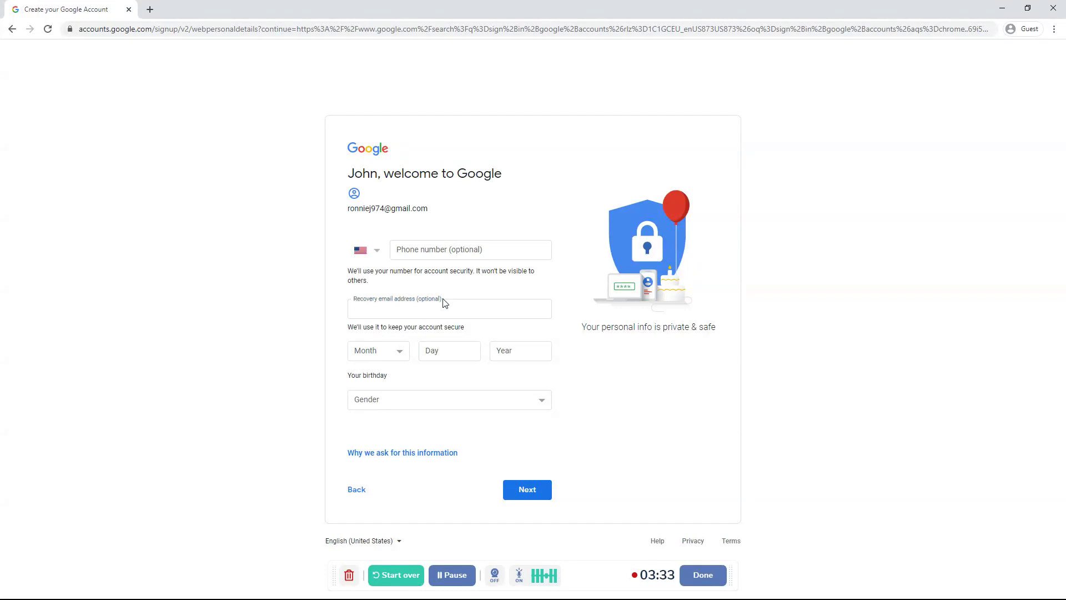
pyautogui.click(350, 310)
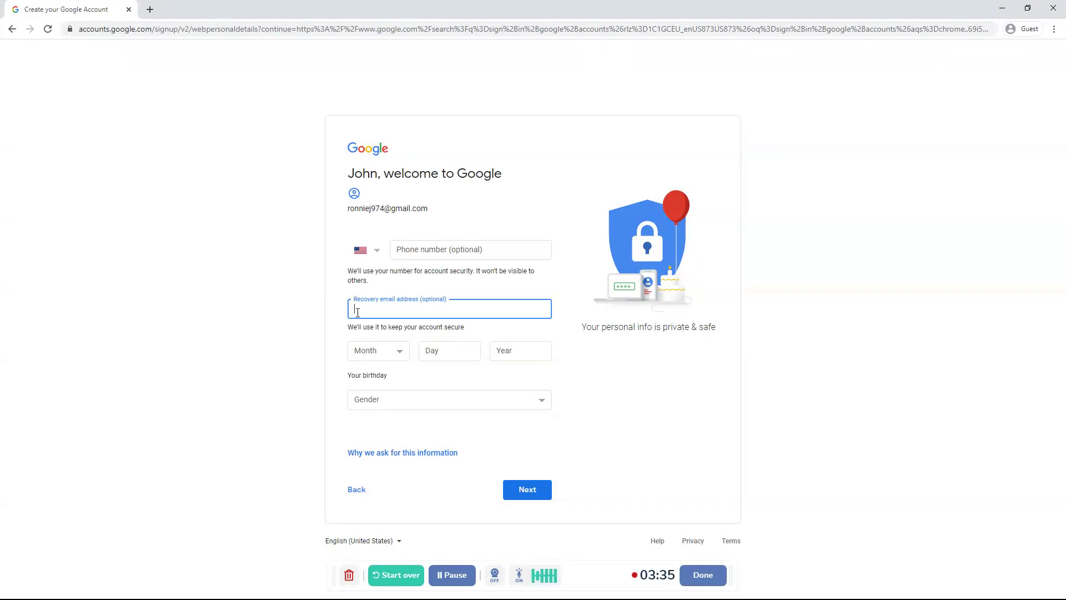
pyautogui.click(488, 331)
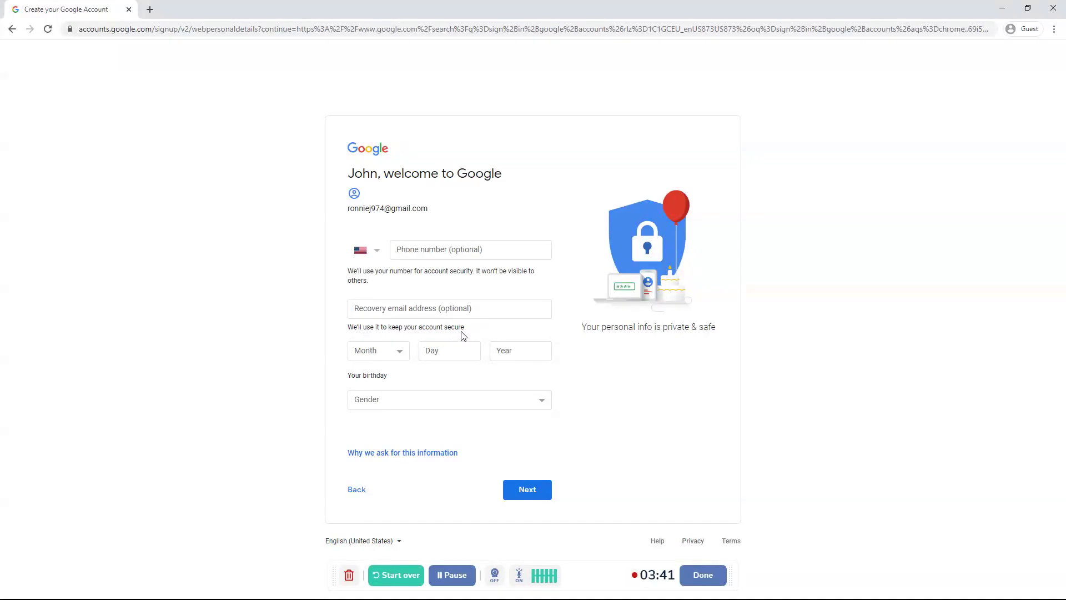
pyautogui.click(481, 316)
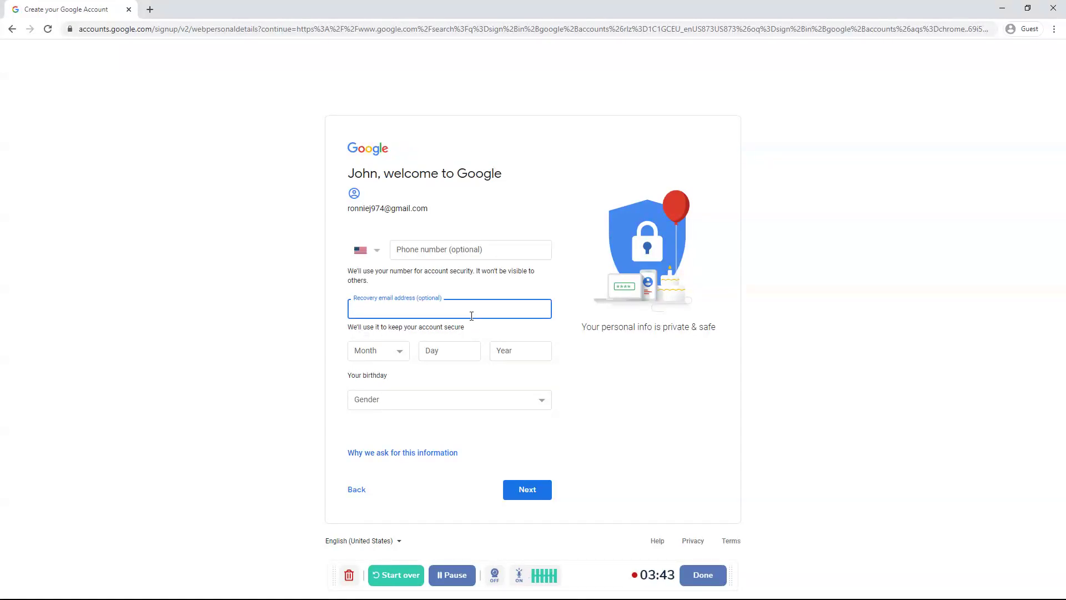
pyautogui.click(312, 297)
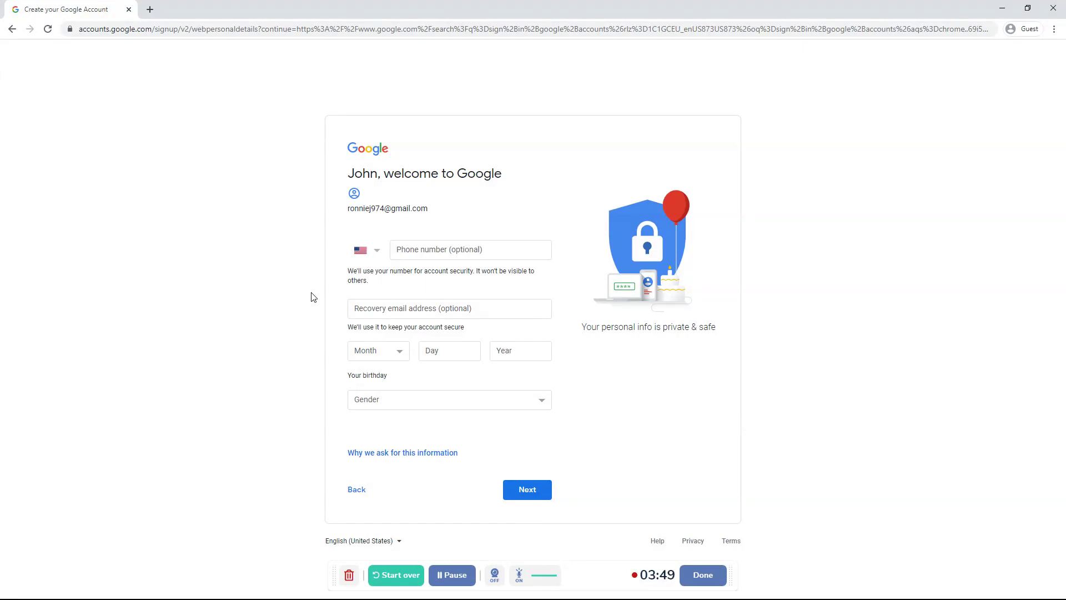
pyautogui.moveTo(342, 208); pyautogui.dragTo(438, 212)
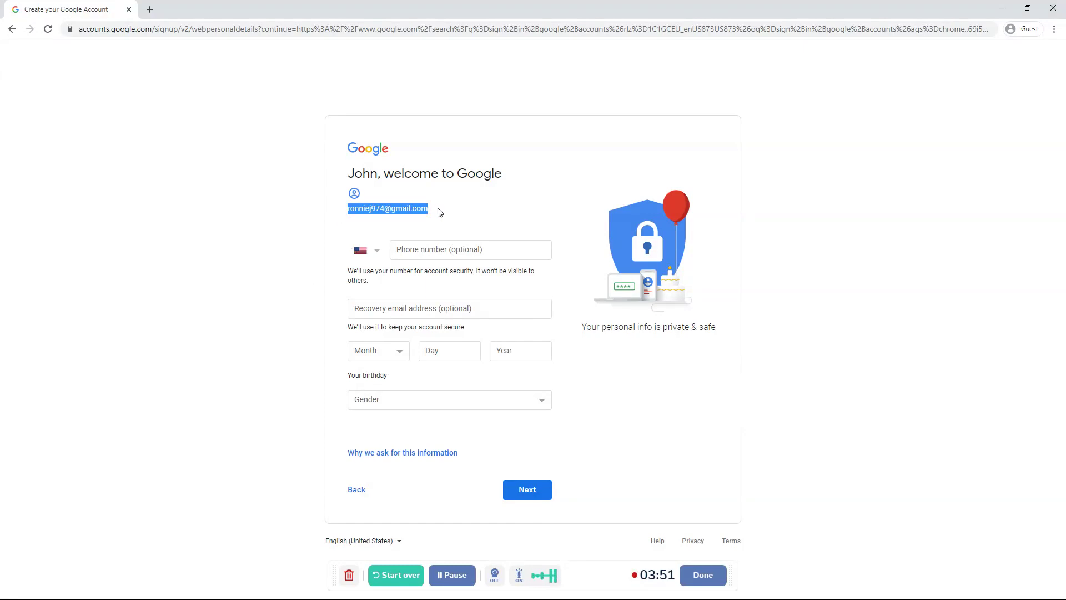
pyautogui.click(438, 213)
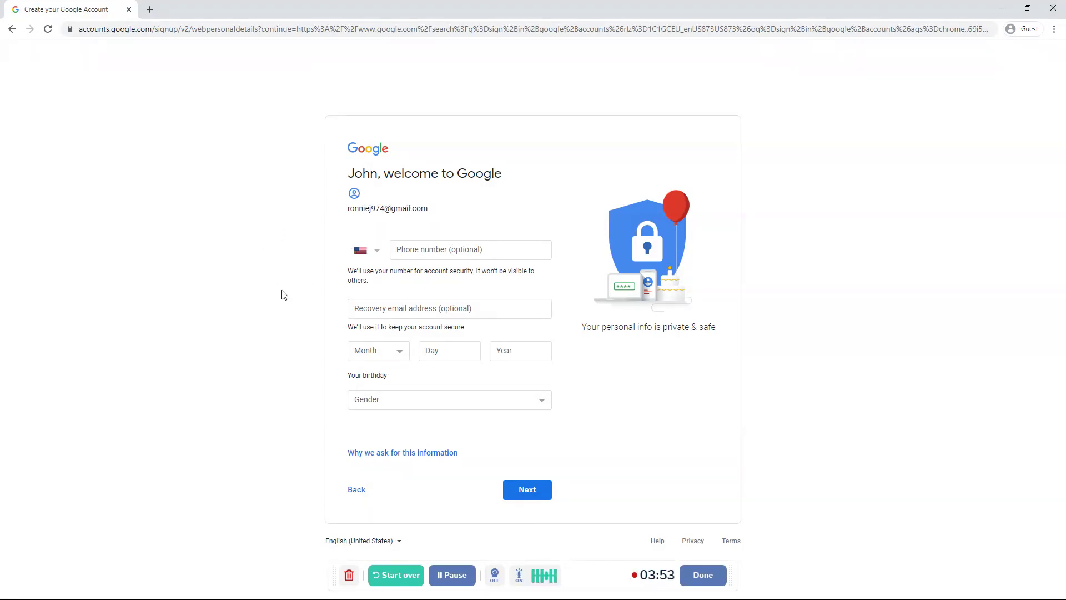
pyautogui.click(387, 316)
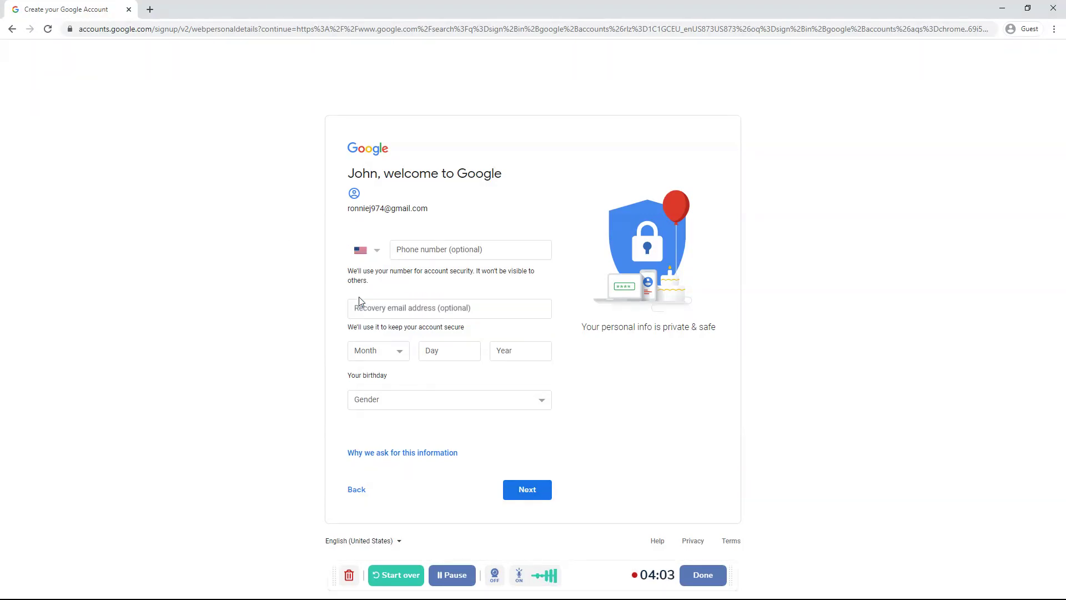
pyautogui.moveTo(347, 208); pyautogui.dragTo(446, 216)
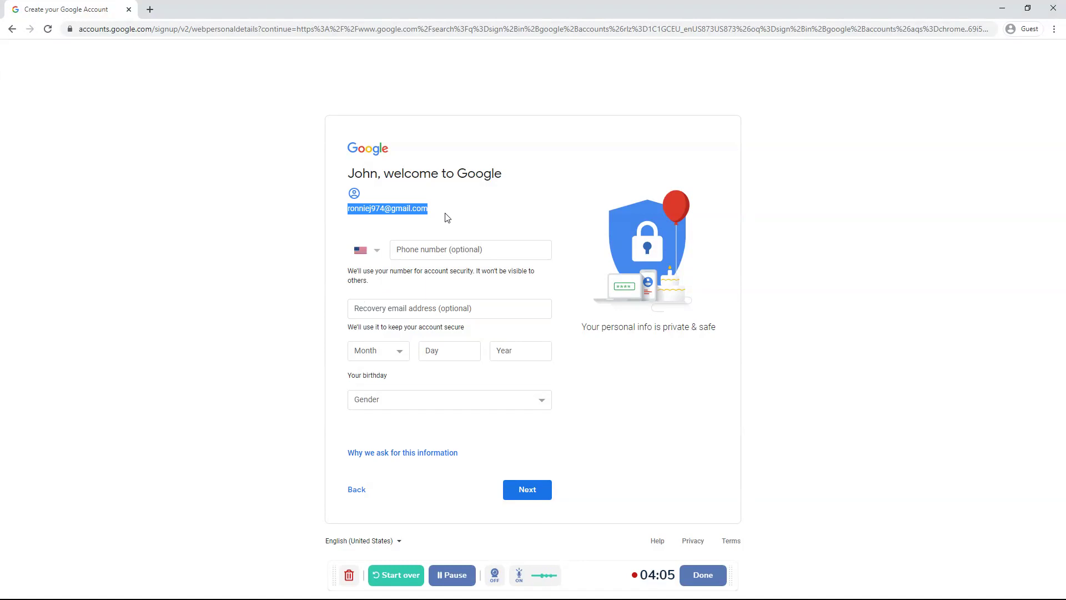
pyautogui.click(447, 216)
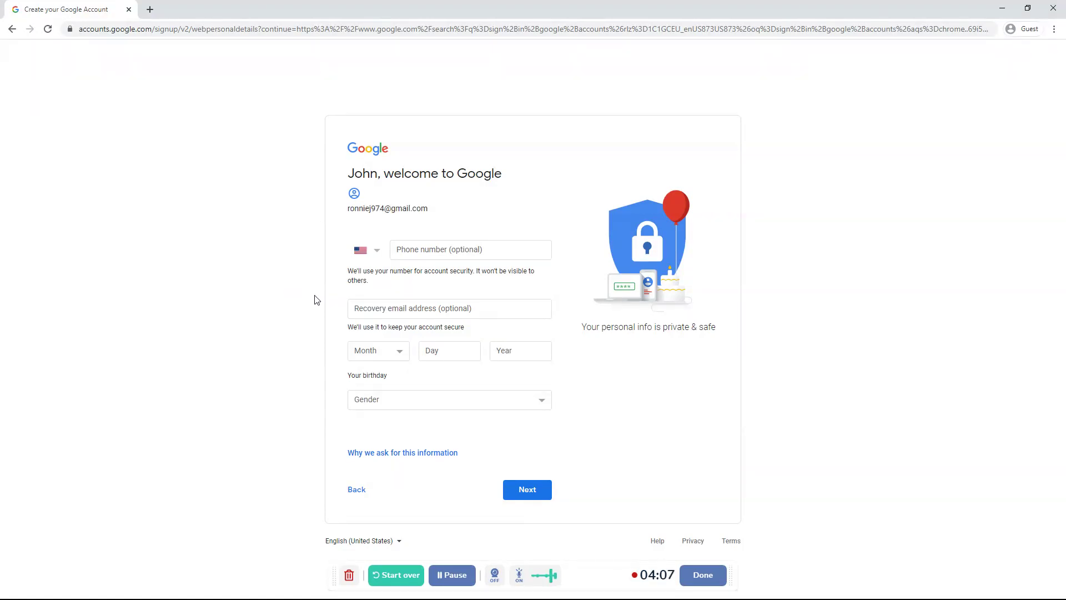
pyautogui.click(387, 356)
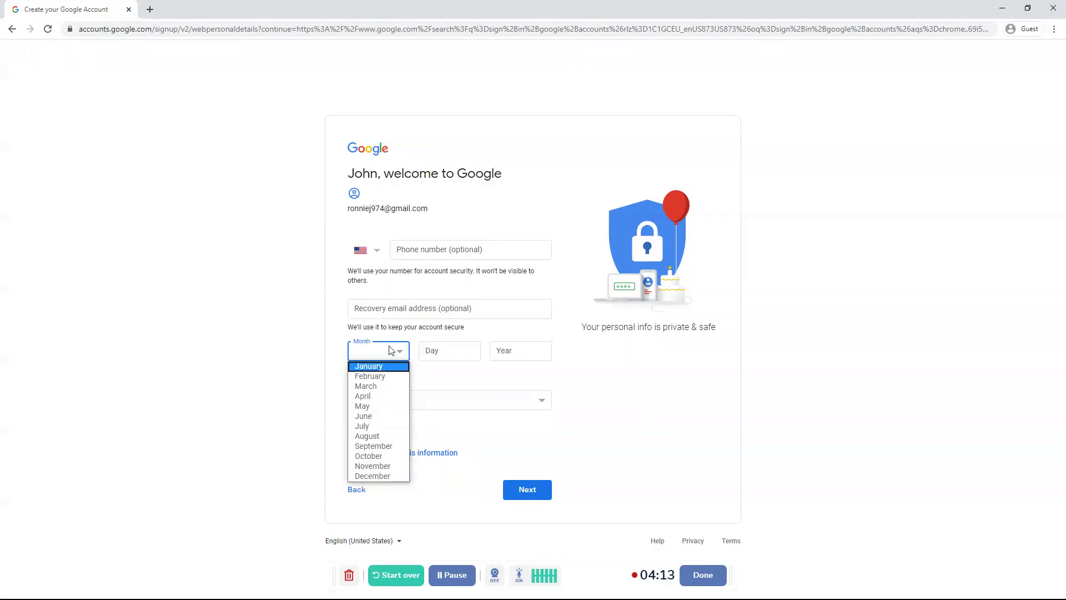
pyautogui.click(441, 358)
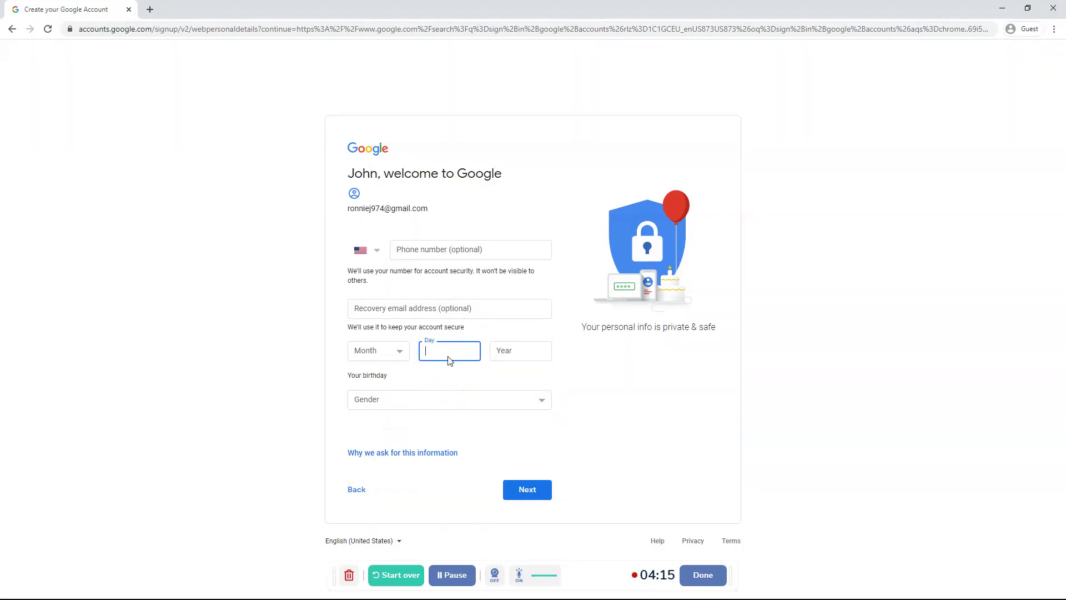
pyautogui.click(516, 354)
pyautogui.click(460, 409)
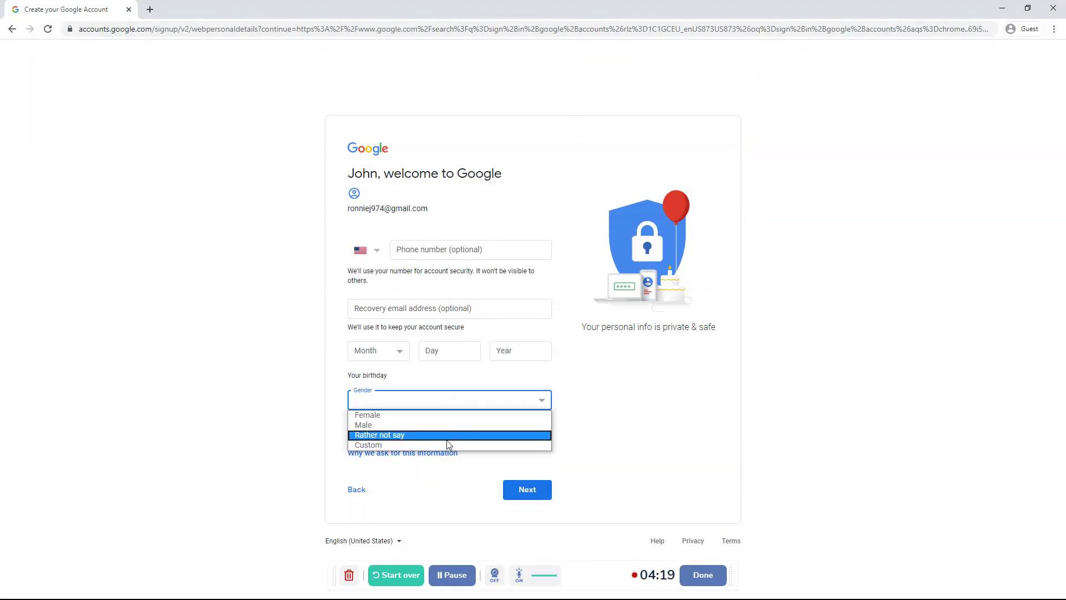
pyautogui.click(266, 412)
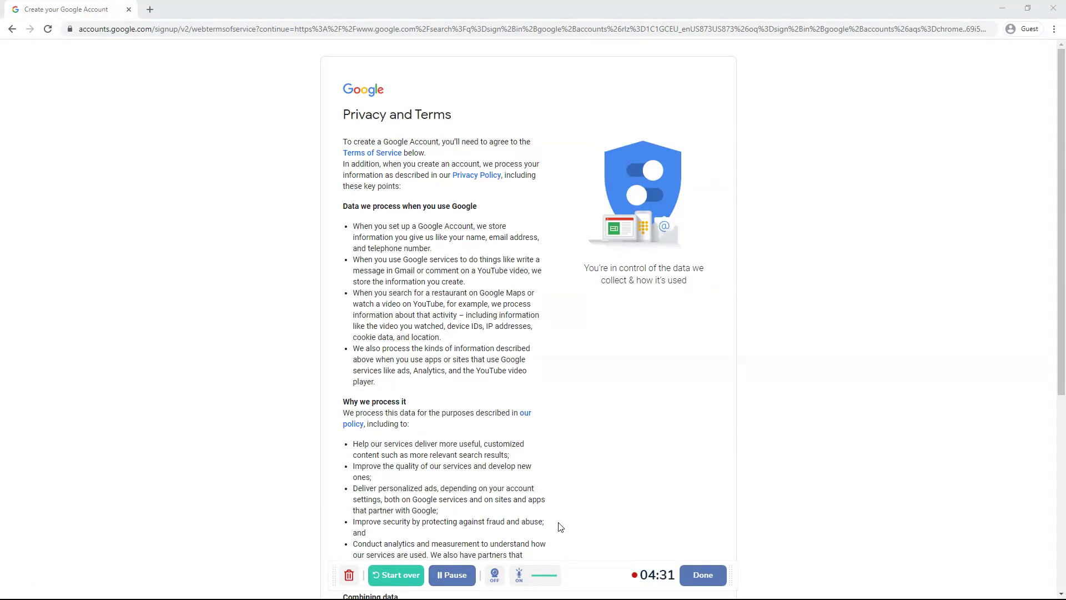
# - Read through the privacy terms, highlighting the Data we process bullets
pyautogui.scroll(-1, 560, 526)
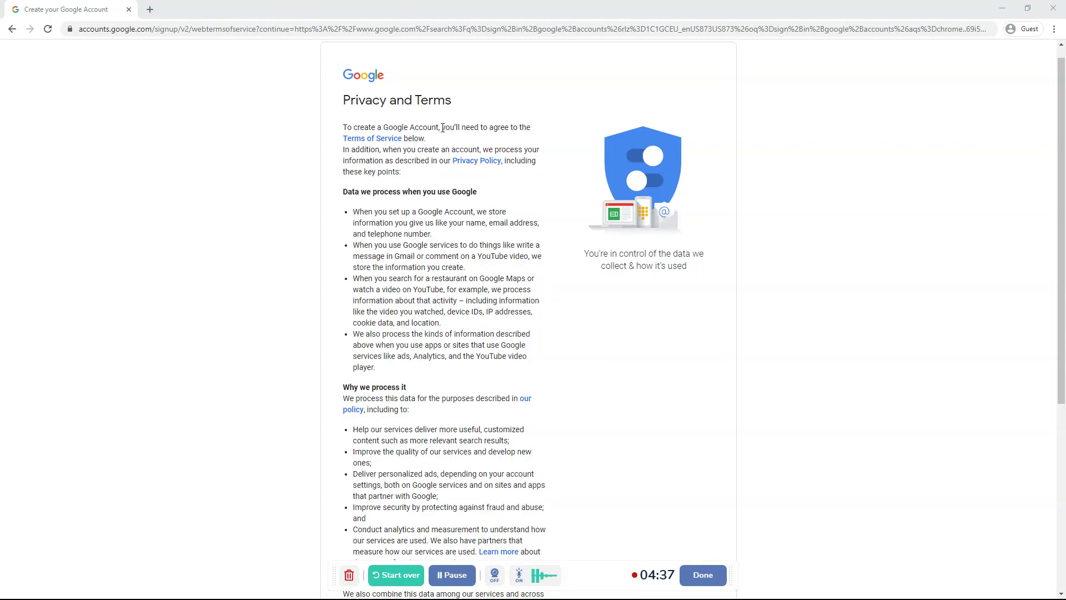
pyautogui.moveTo(442, 128); pyautogui.dragTo(450, 142)
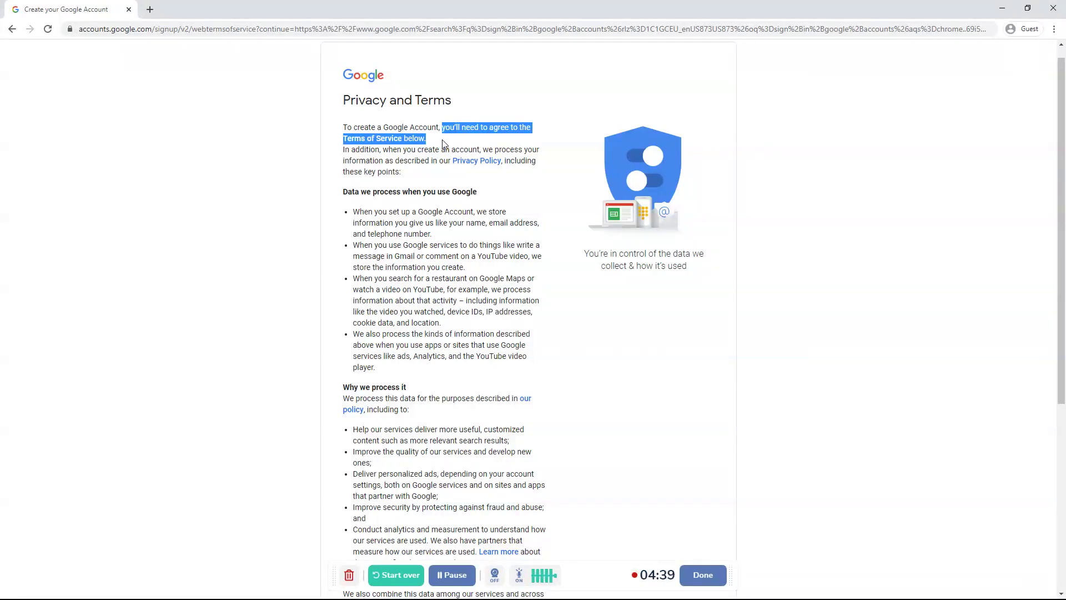
pyautogui.click(443, 144)
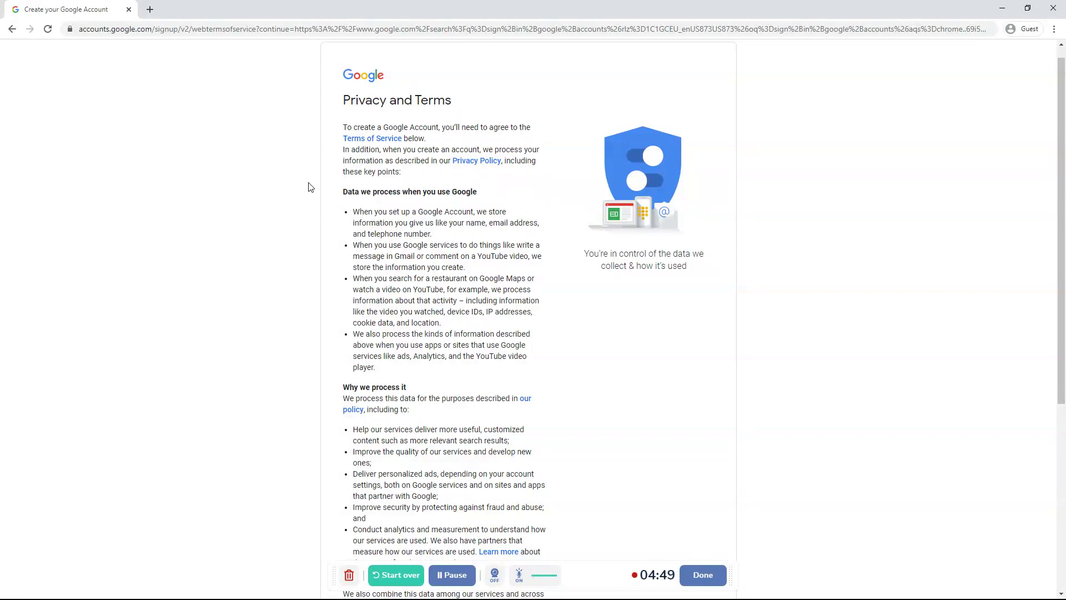
pyautogui.moveTo(343, 192); pyautogui.dragTo(492, 205)
pyautogui.click(492, 205)
pyautogui.moveTo(353, 212); pyautogui.dragTo(448, 375)
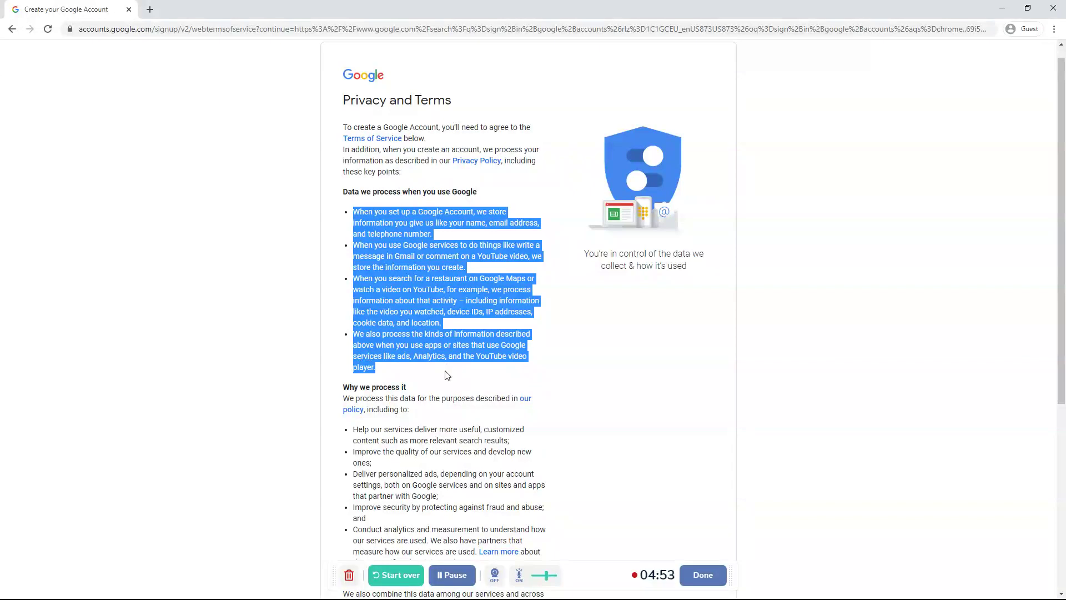
pyautogui.rightClick(447, 373)
pyautogui.click(461, 376)
pyautogui.click(407, 360)
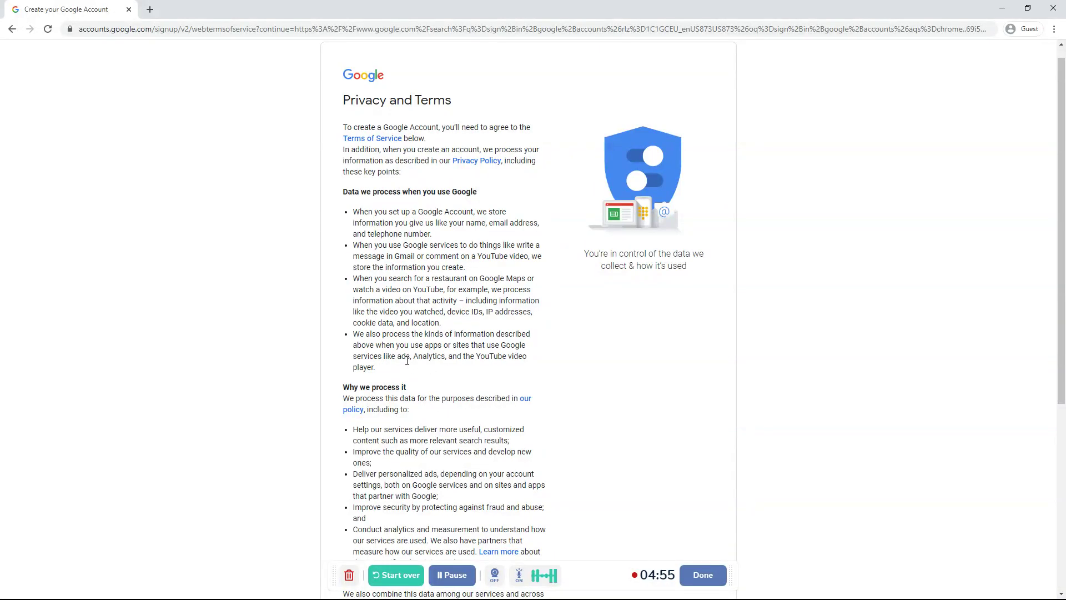
pyautogui.moveTo(407, 360); pyautogui.dragTo(470, 336)
pyautogui.click(436, 344)
pyautogui.moveTo(386, 344); pyautogui.dragTo(459, 356)
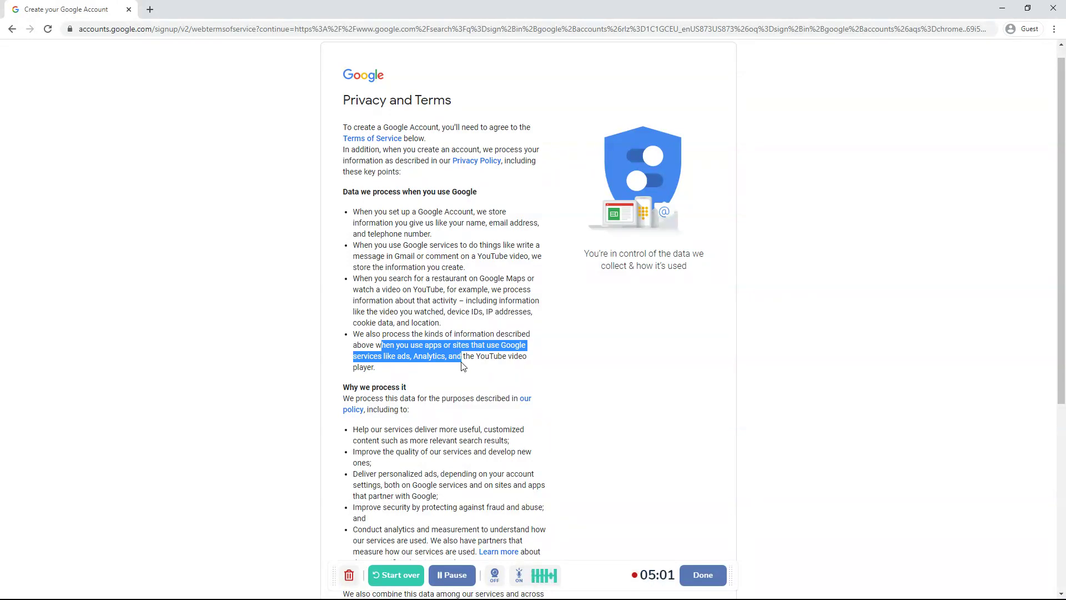
pyautogui.moveTo(462, 366); pyautogui.dragTo(464, 367)
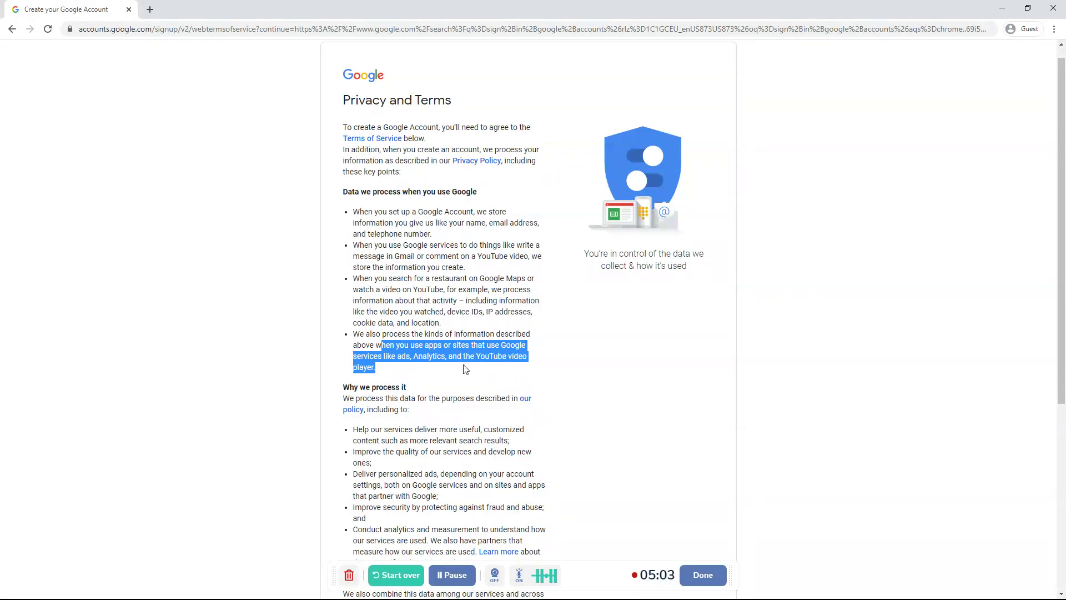
pyautogui.click(465, 368)
pyautogui.moveTo(350, 216); pyautogui.dragTo(535, 479)
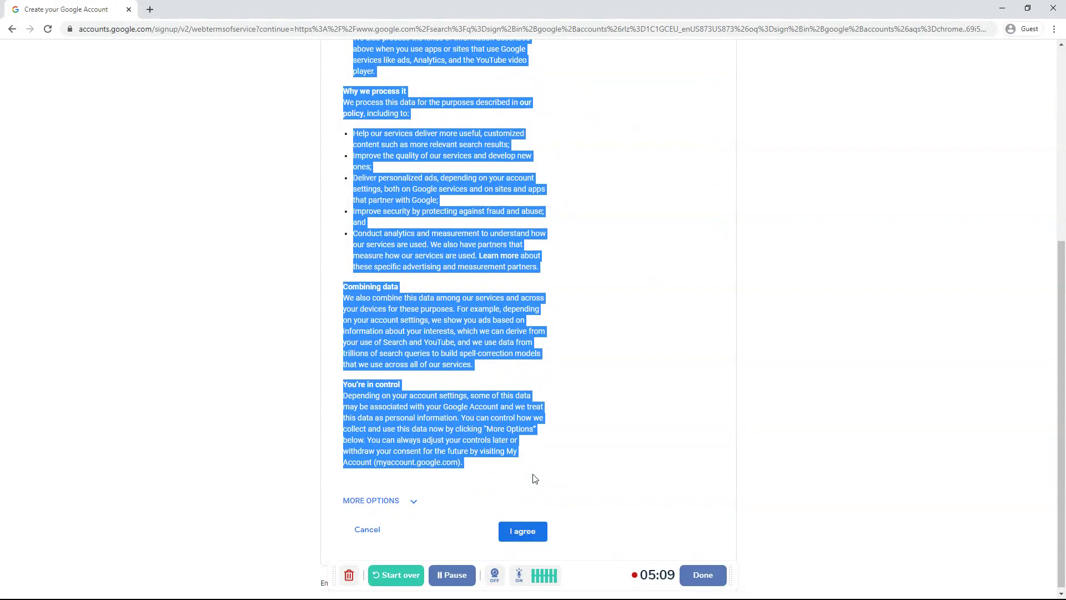
# - Expand the additional personalization options and agree to the privacy settings
pyautogui.click(395, 499)
pyautogui.click(591, 502)
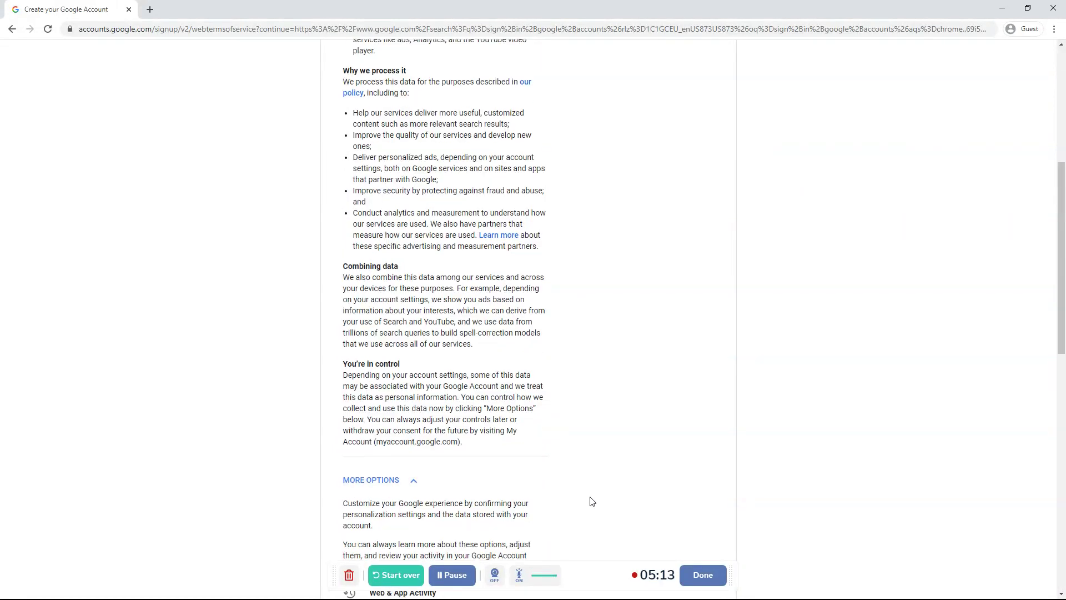
pyautogui.scroll(-8, 592, 502)
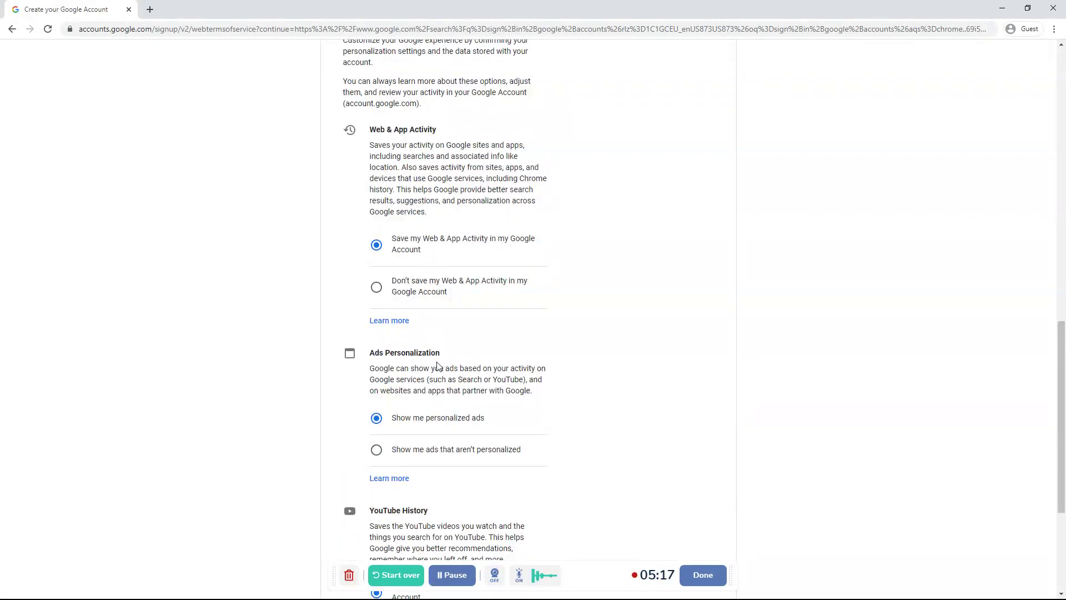
pyautogui.scroll(-4, 437, 364)
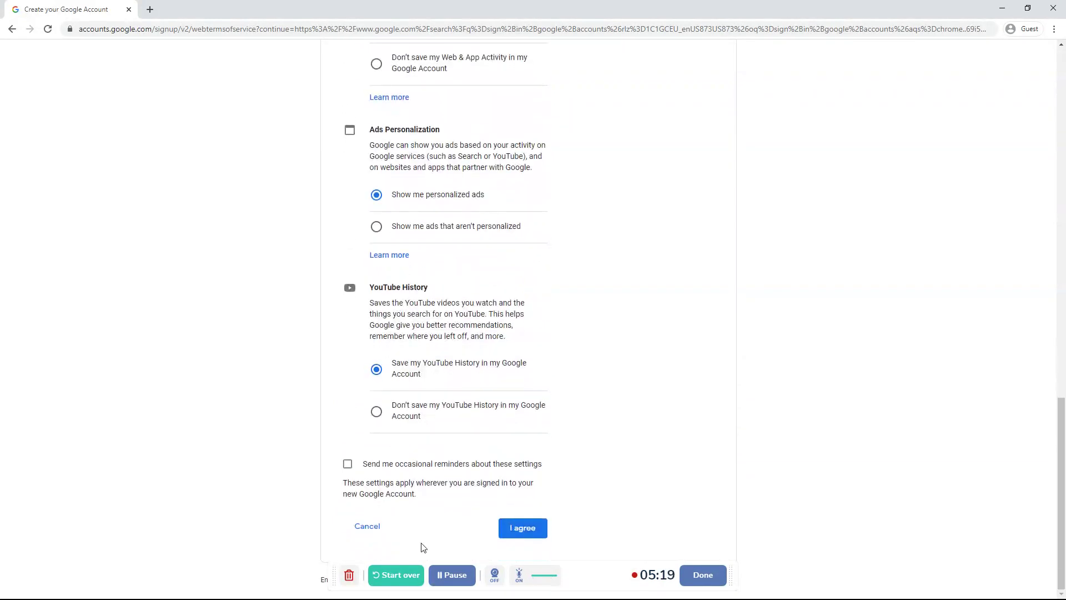
pyautogui.click(523, 528)
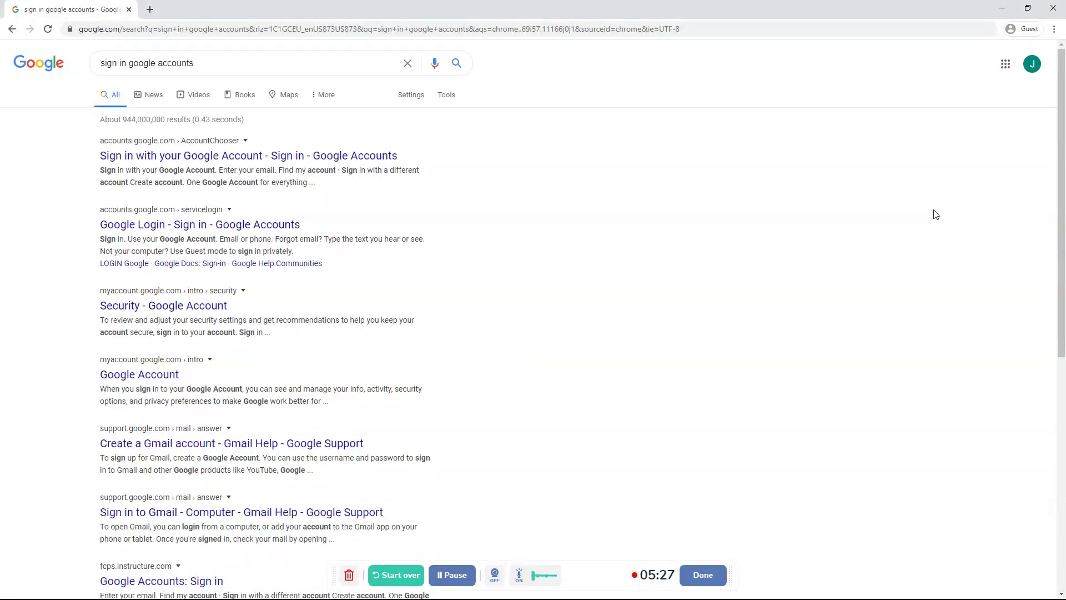
# - Check the signed-in account in the J avatar popup, then open a new blank tab
pyautogui.click(1032, 64)
pyautogui.moveTo(913, 155); pyautogui.dragTo(987, 145)
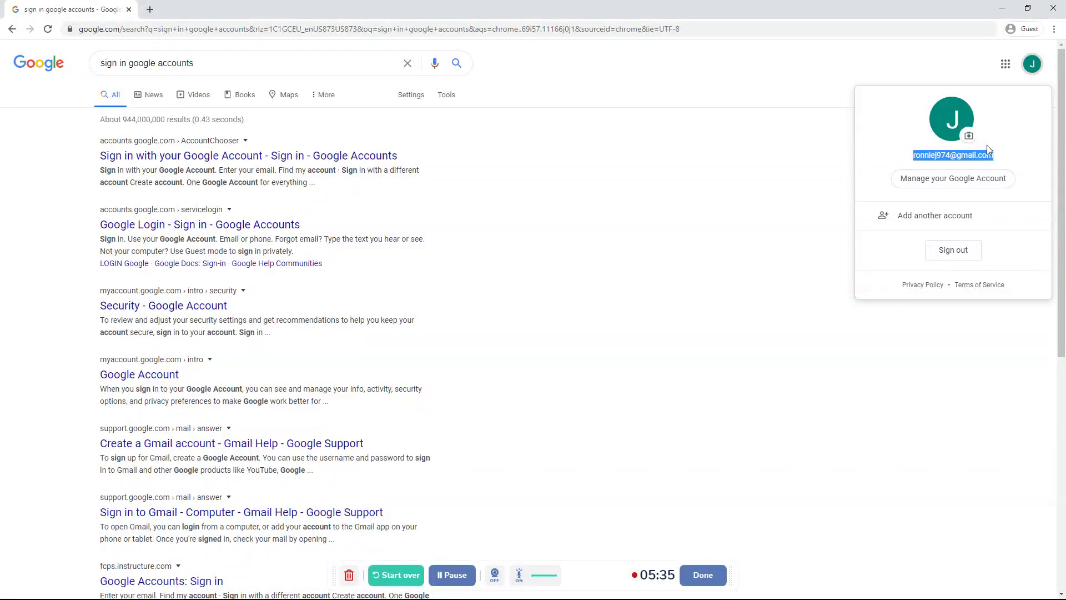
pyautogui.click(987, 145)
pyautogui.click(779, 162)
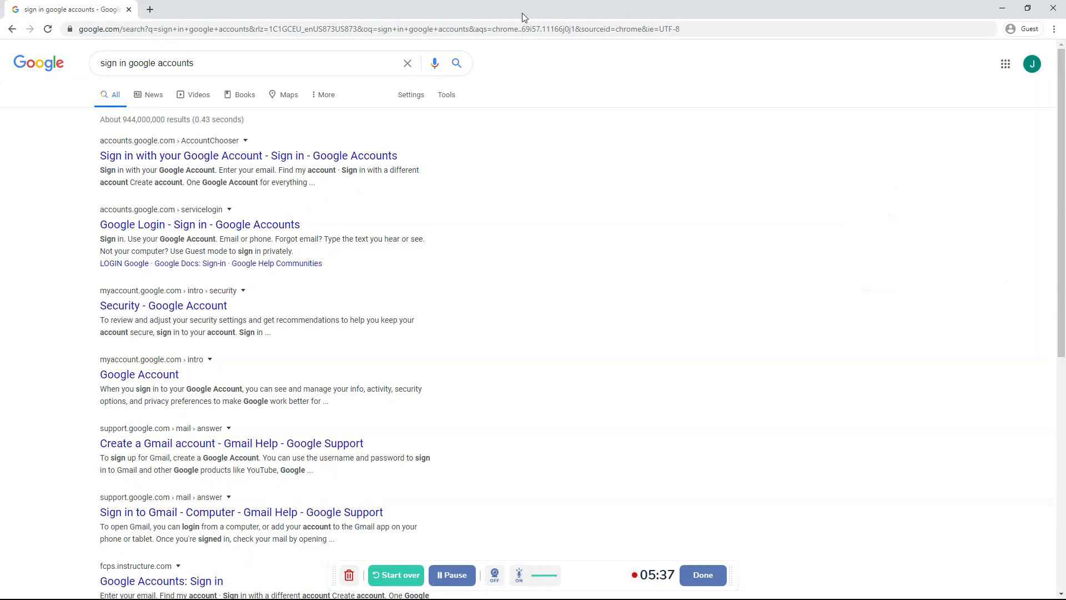
pyautogui.click(150, 10)
pyautogui.click(121, 11)
# - Close the old search tab, search for 'gmail' and open the Gmail by Google result
pyautogui.click(128, 9)
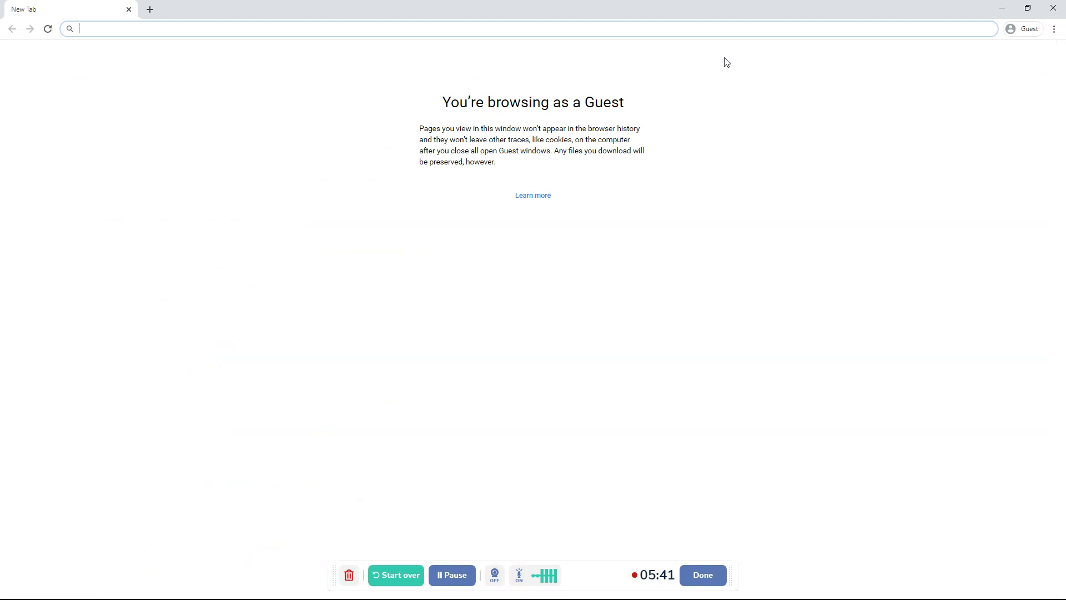
pyautogui.write('gmail.')
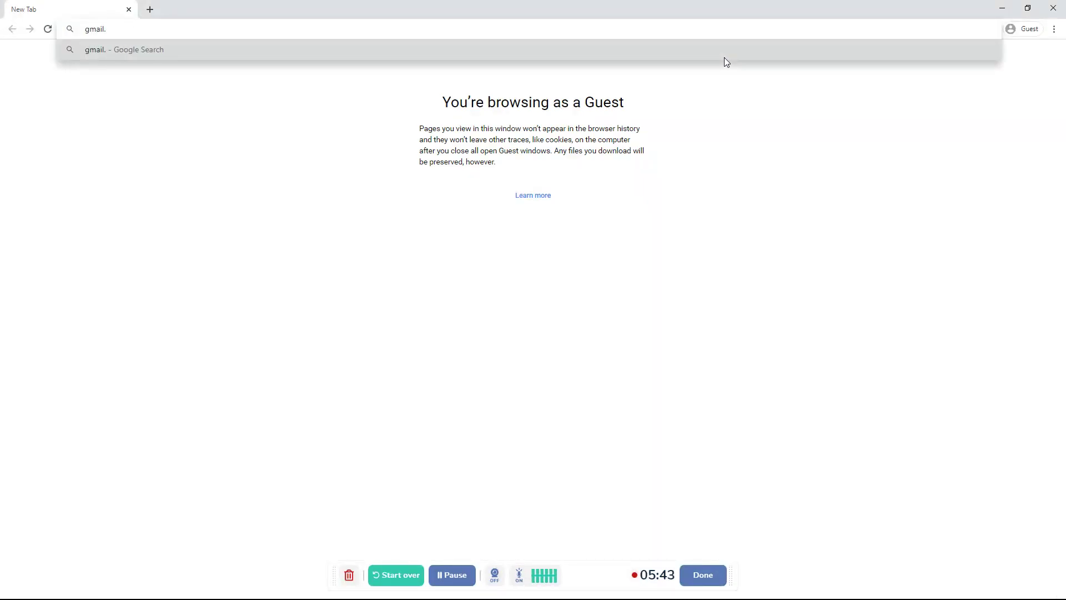
pyautogui.write('com')
pyautogui.press('BackSpace')
pyautogui.press('BackSpace')
pyautogui.press('BackSpace')
pyautogui.press('BackSpace')
pyautogui.press('Return')
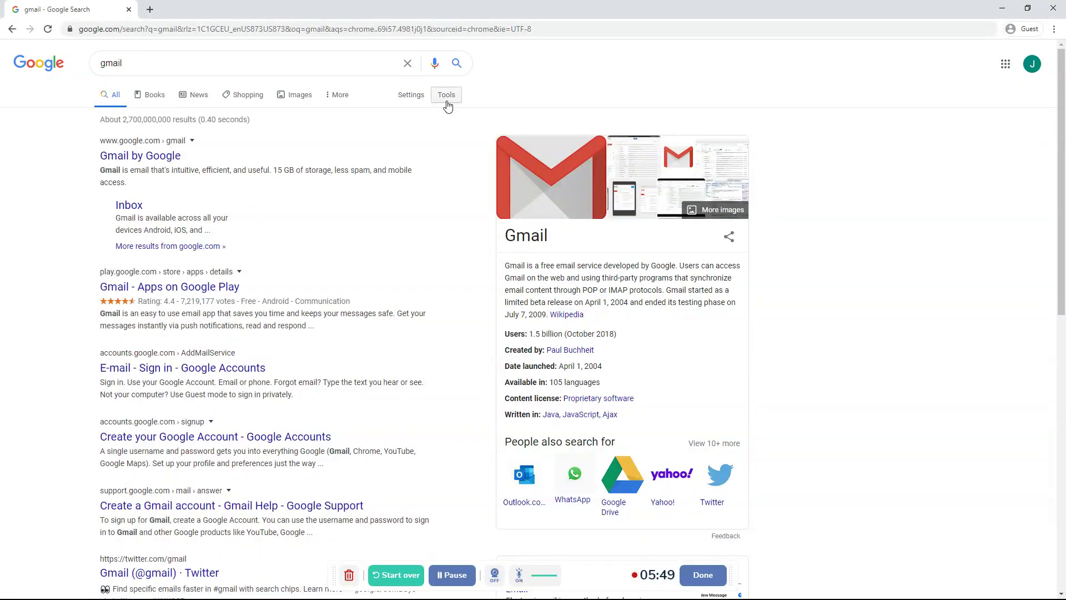
pyautogui.click(173, 161)
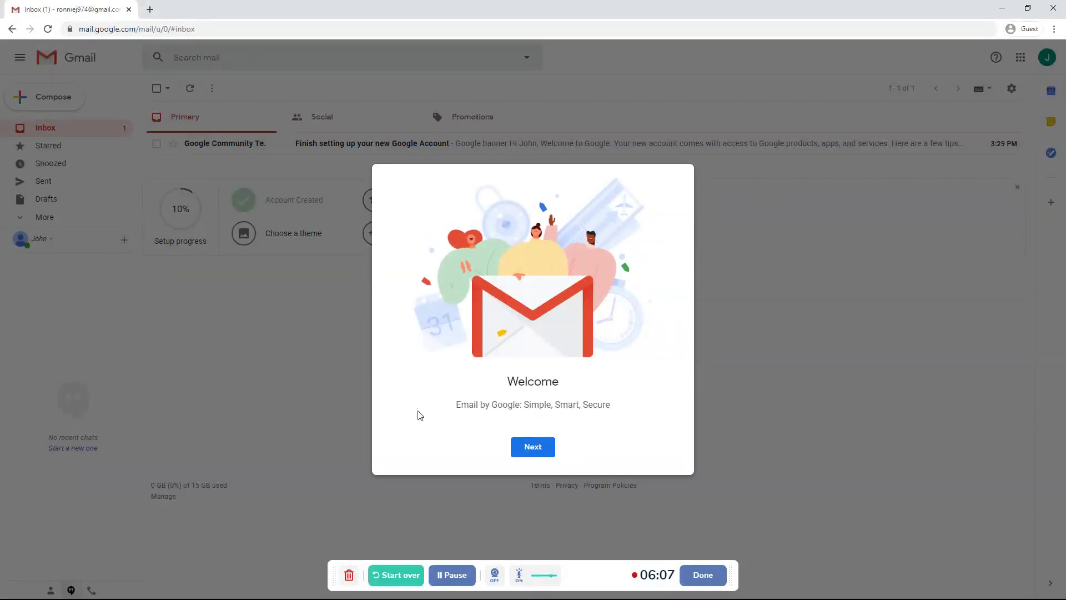
# - Get past the welcome screen, compare Comfortable and Compact densities, and keep Default
pyautogui.click(520, 447)
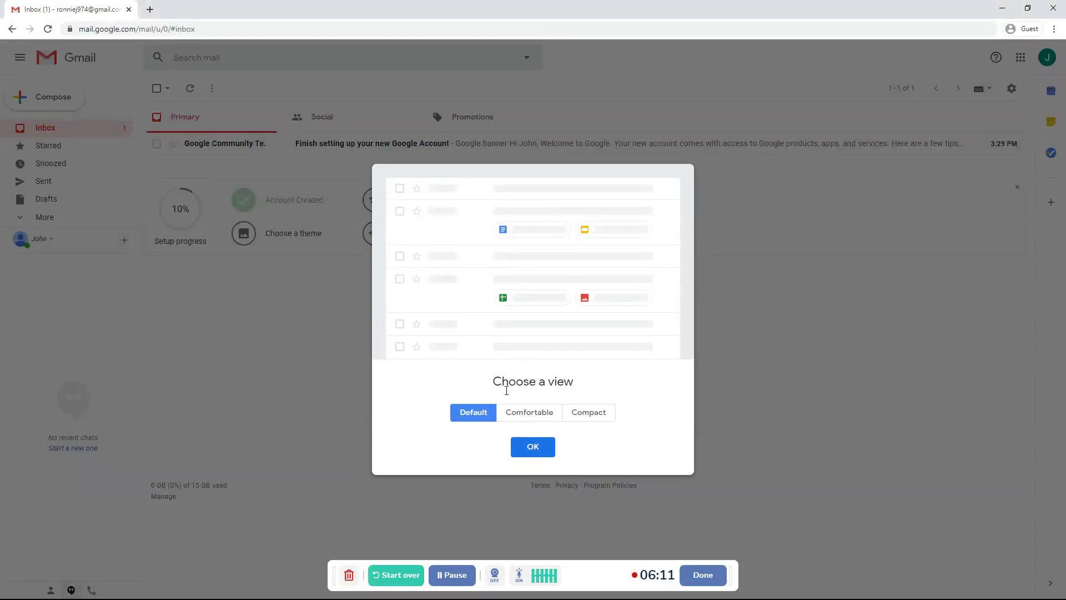
pyautogui.click(528, 412)
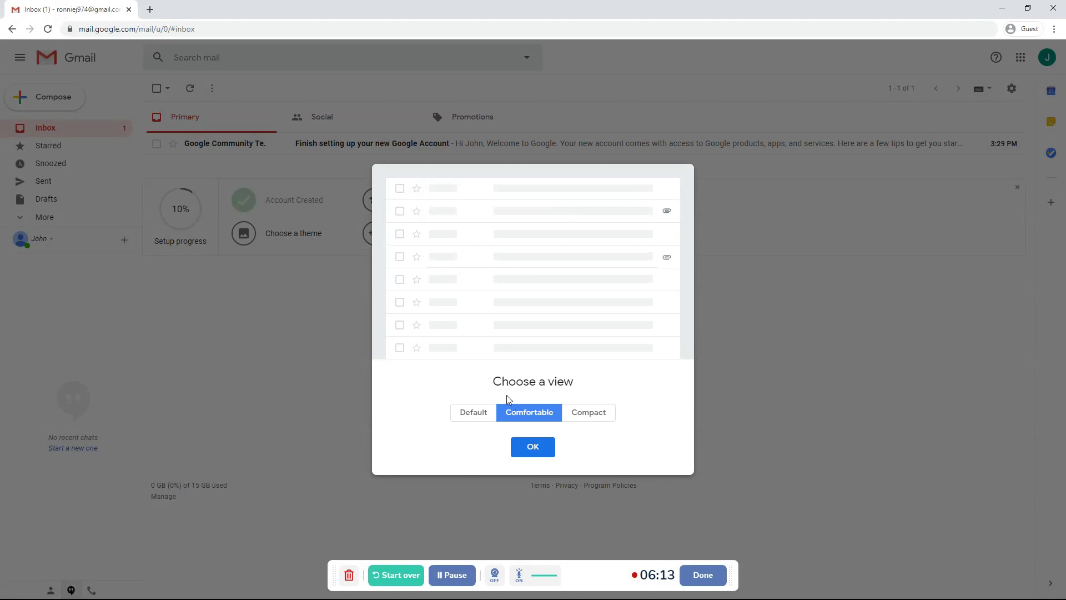
pyautogui.click(589, 412)
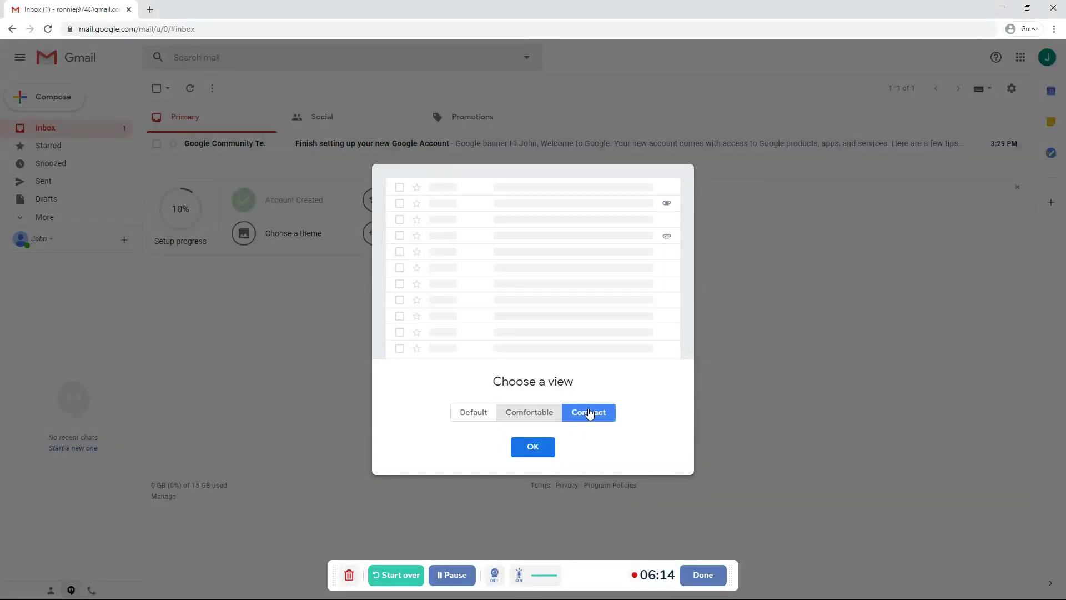
pyautogui.click(473, 412)
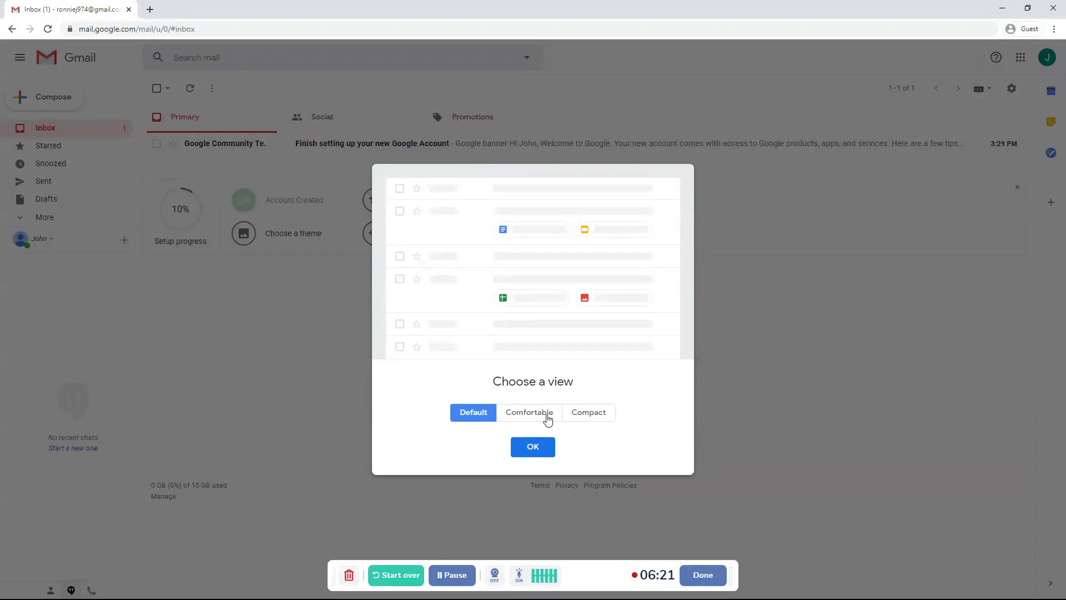
pyautogui.click(530, 411)
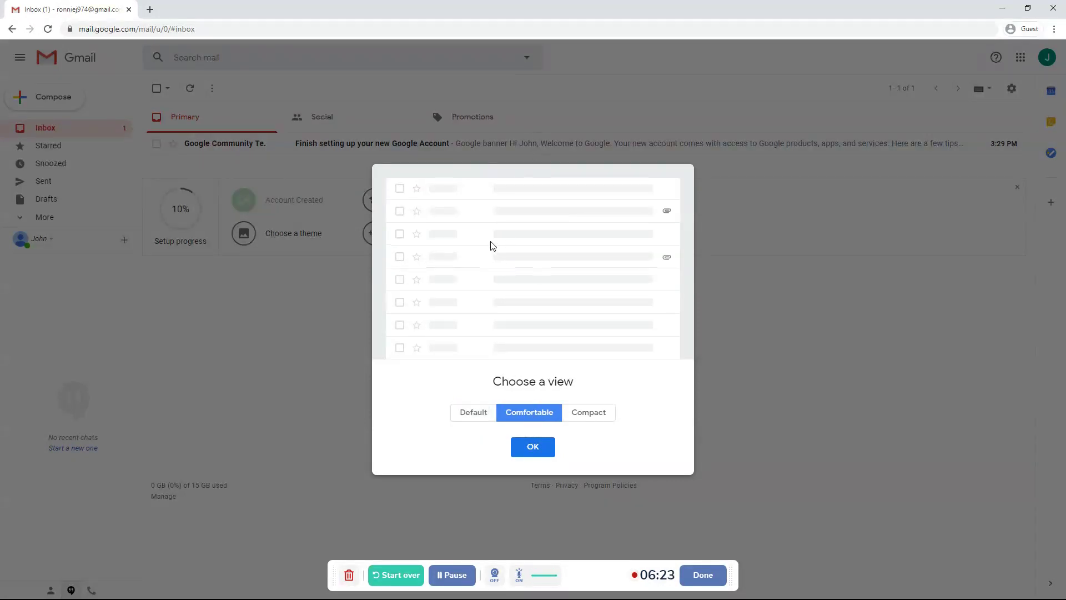
pyautogui.click(587, 412)
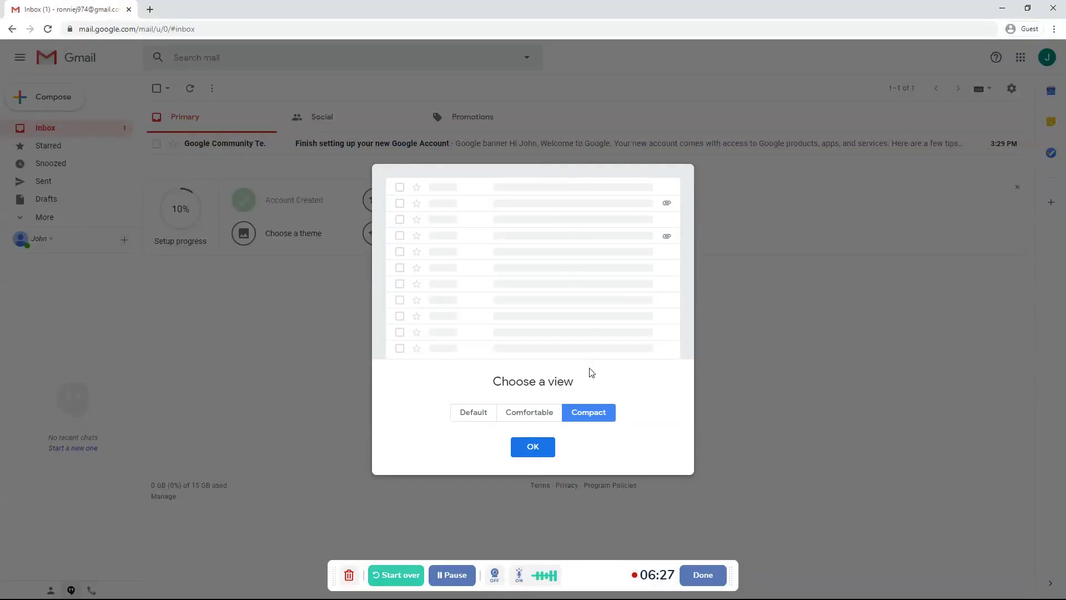
pyautogui.click(480, 414)
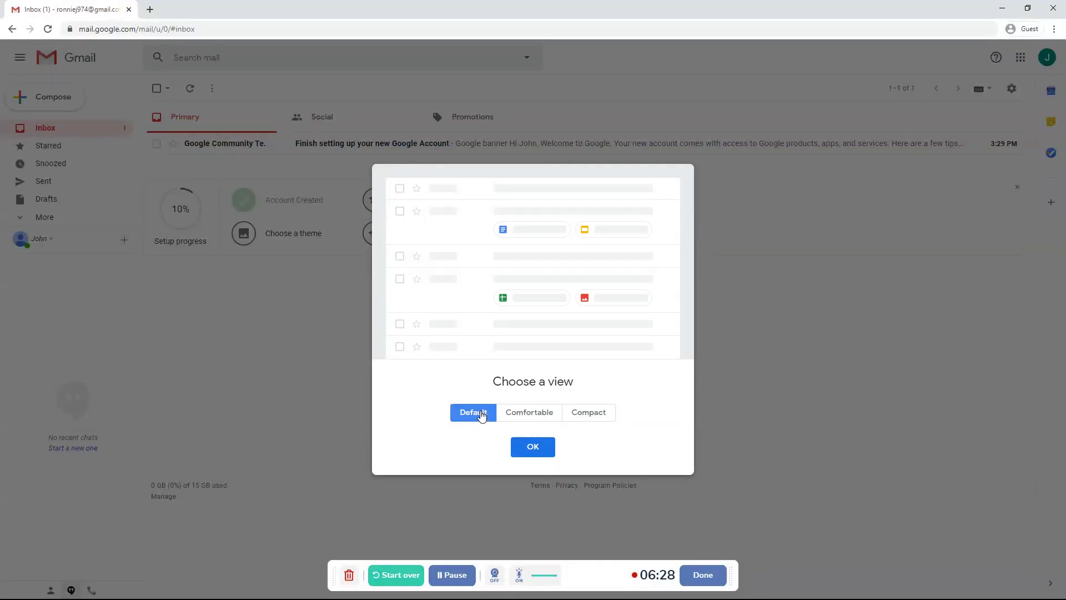
pyautogui.click(529, 444)
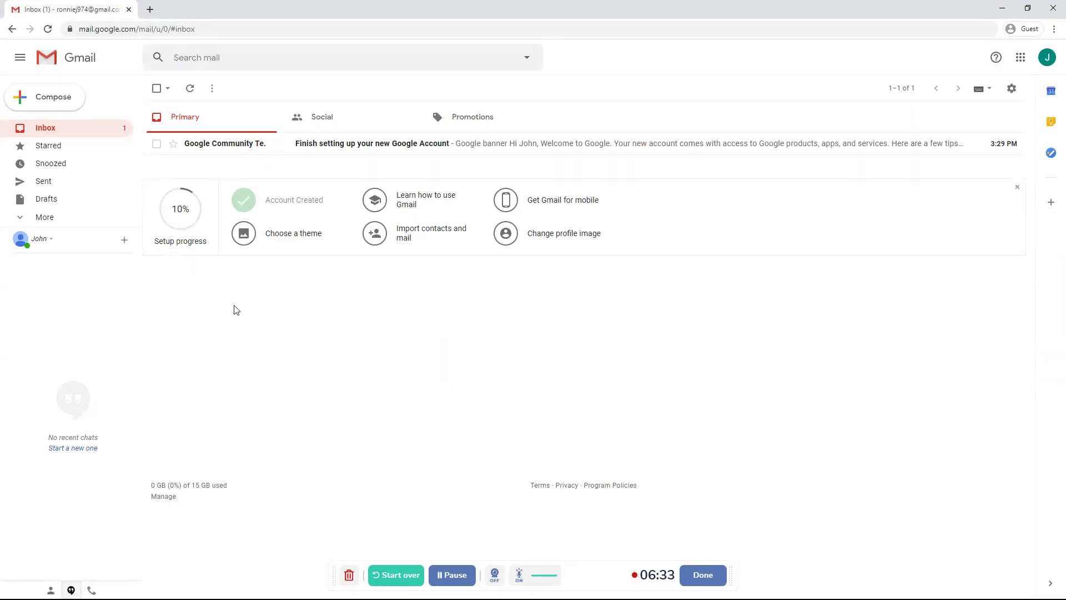
pyautogui.click(292, 115)
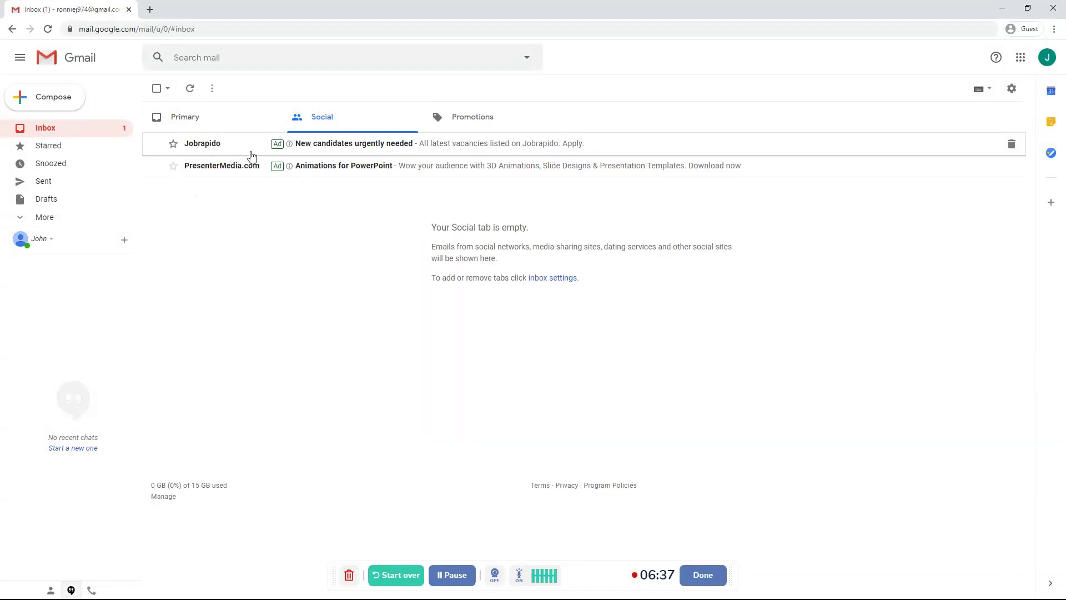
pyautogui.click(239, 167)
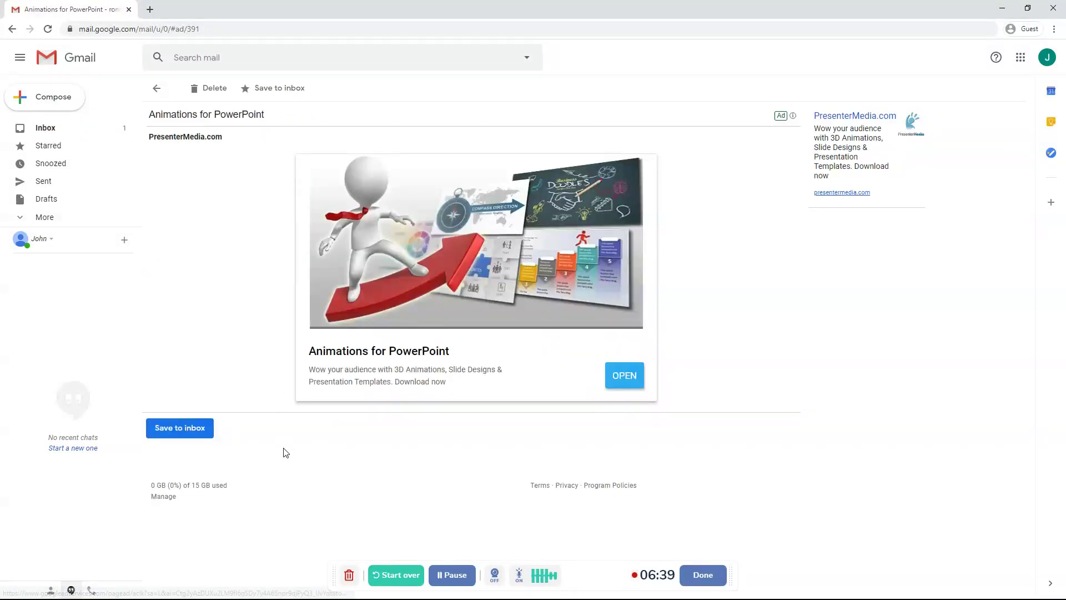
pyautogui.click(158, 90)
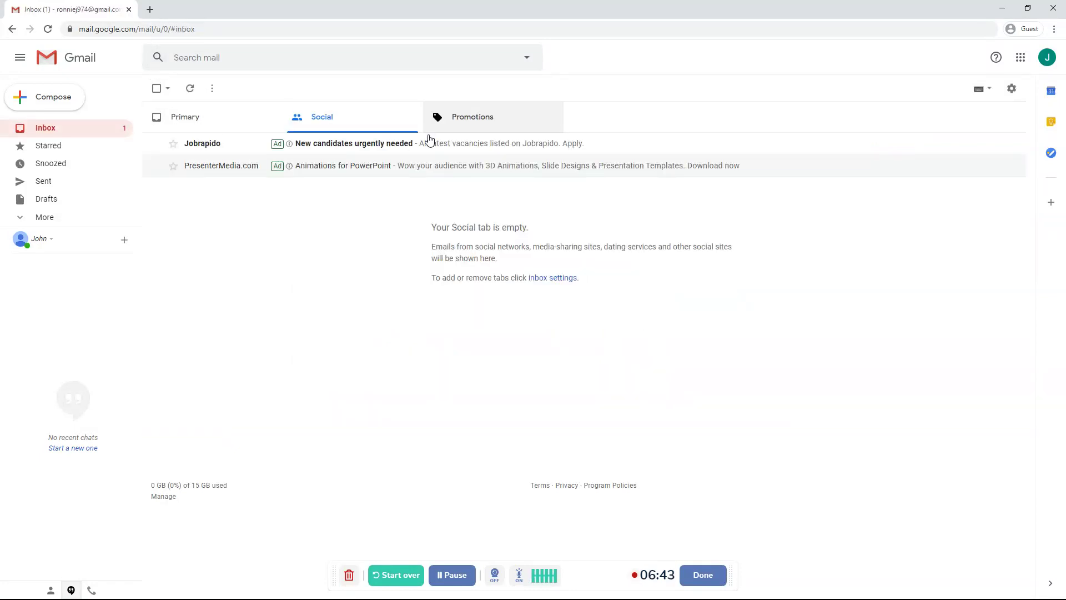
pyautogui.click(418, 169)
pyautogui.click(153, 89)
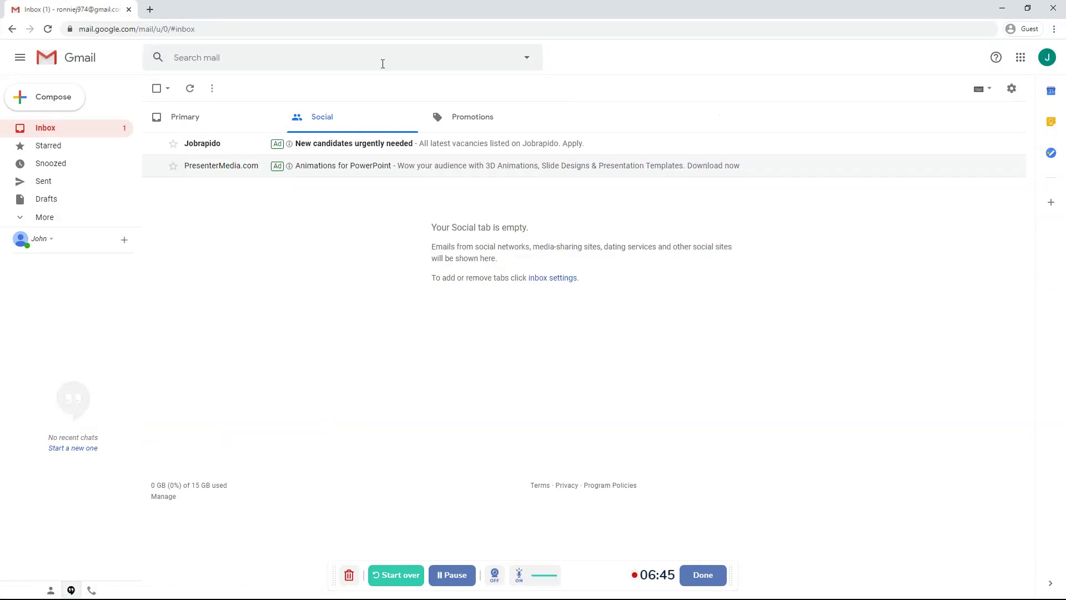
pyautogui.click(458, 119)
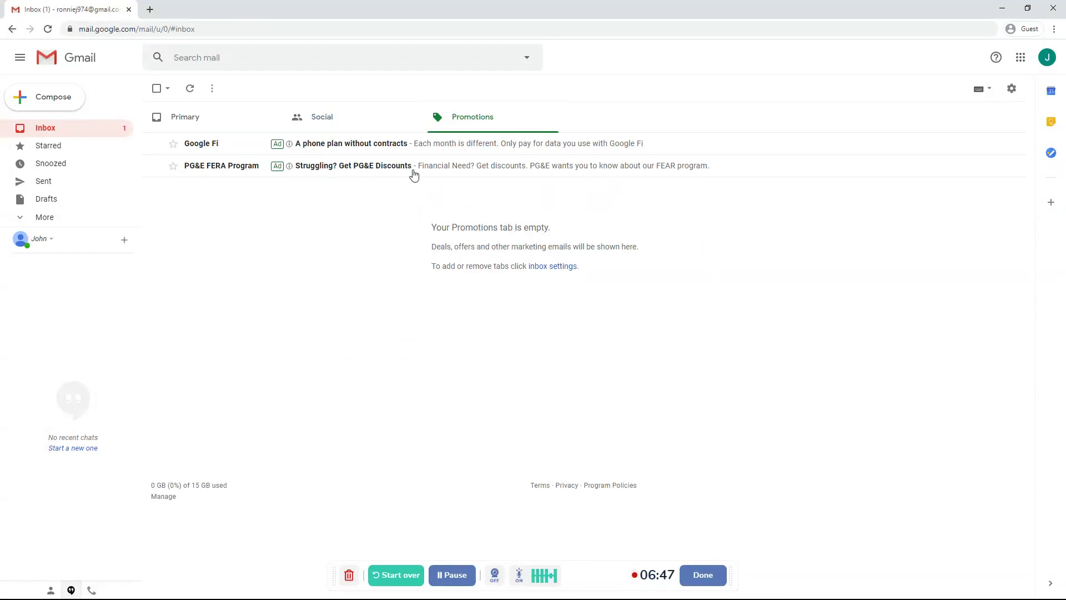
pyautogui.click(245, 125)
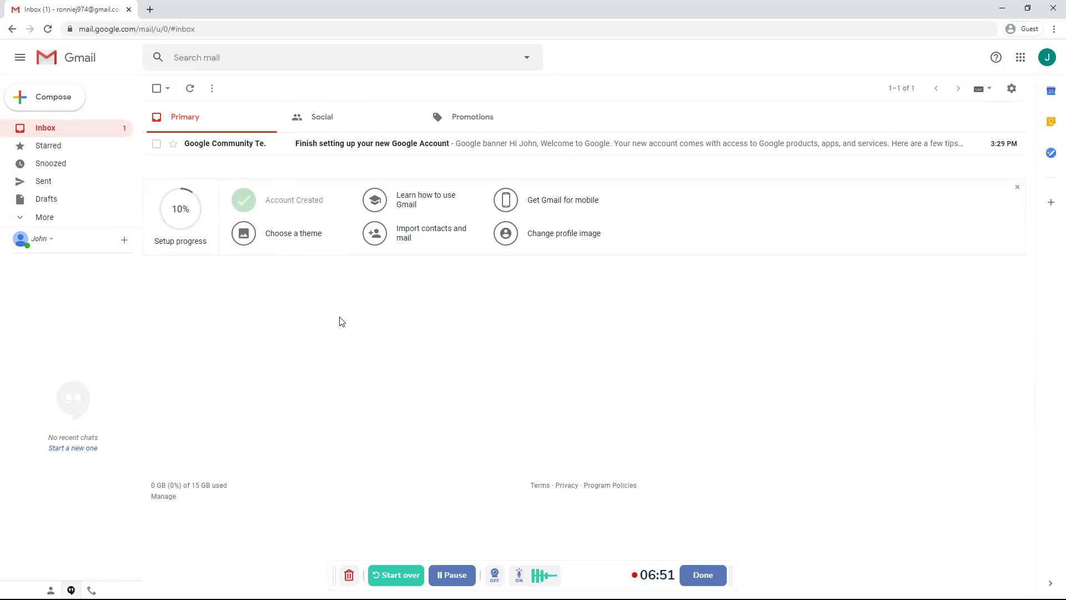
# - Read the 'Finish setting up your new Google Account' message and return to the inbox
pyautogui.click(68, 104)
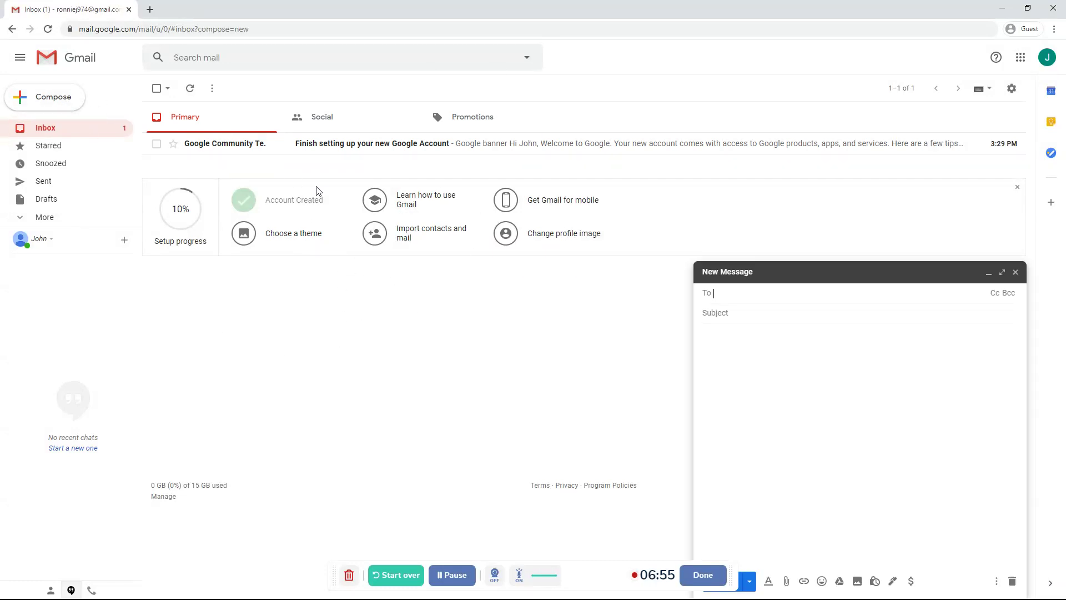
pyautogui.click(343, 153)
pyautogui.scroll(-10, 298, 302)
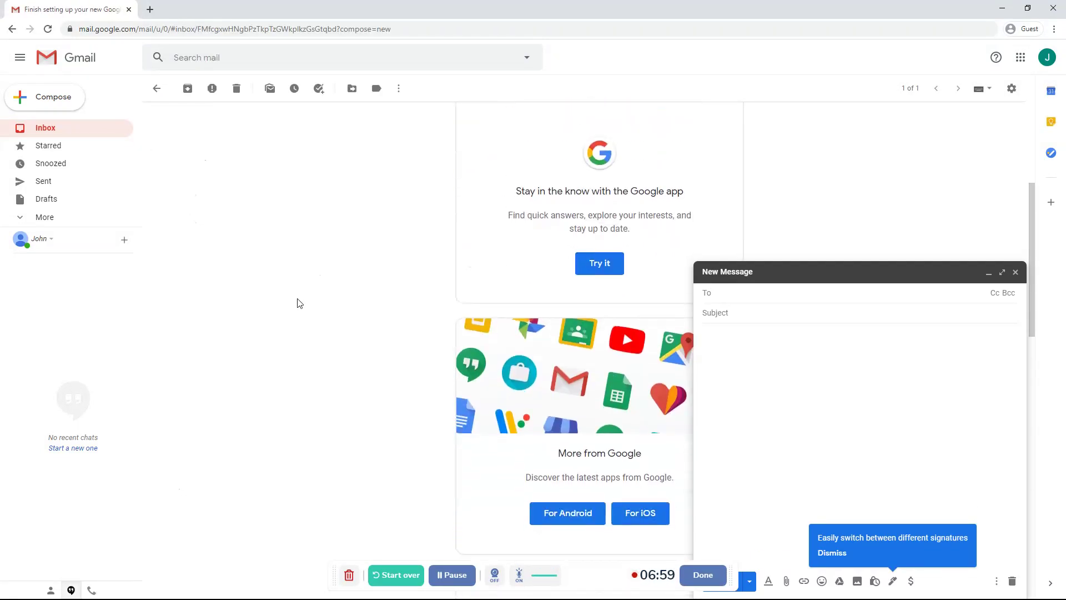
pyautogui.scroll(-1, 306, 277)
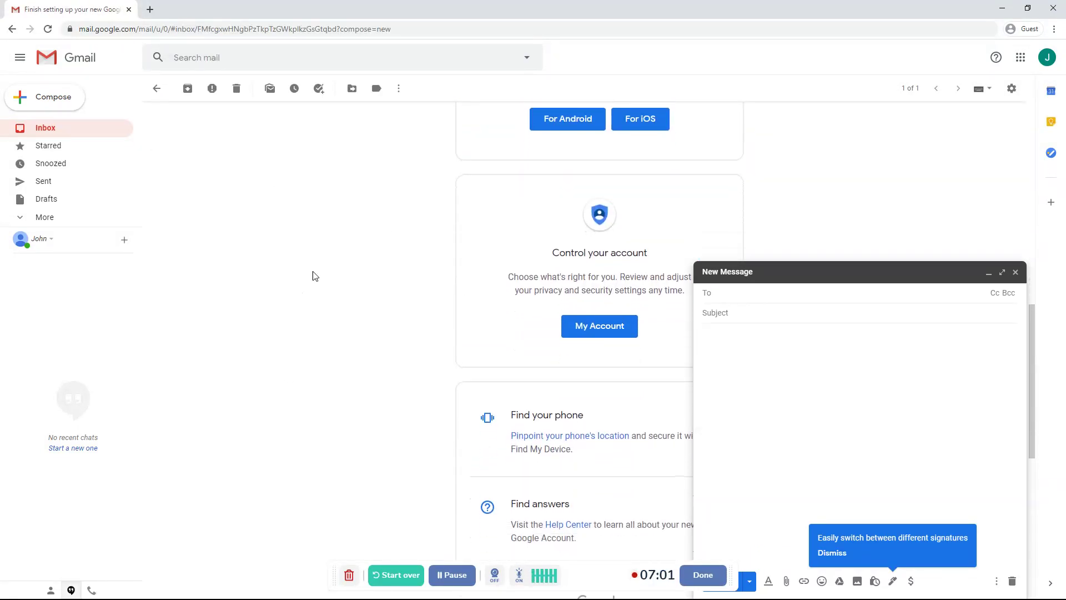
pyautogui.scroll(4, 279, 264)
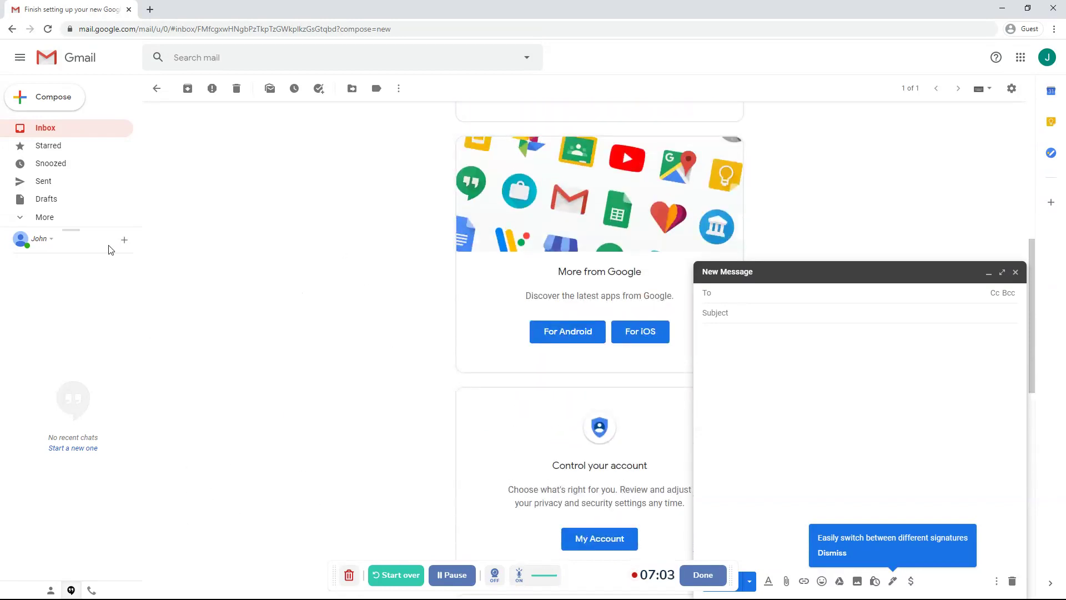
pyautogui.click(157, 89)
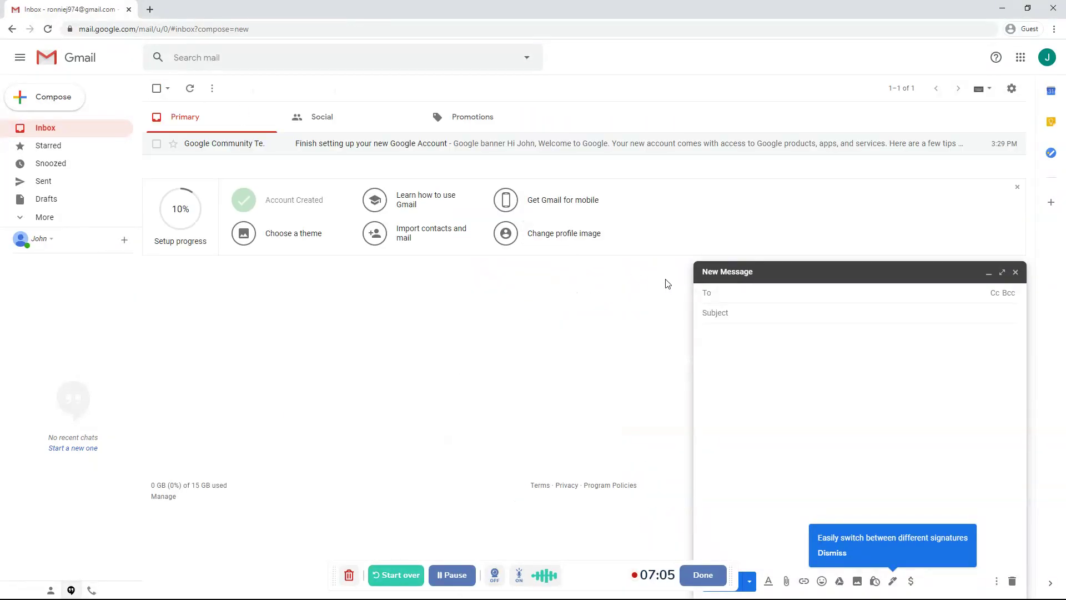
# - Enter a recipient address in a new message and save it as a draft
pyautogui.click(757, 294)
pyautogui.write('**')
pyautogui.write('om')
pyautogui.click(766, 314)
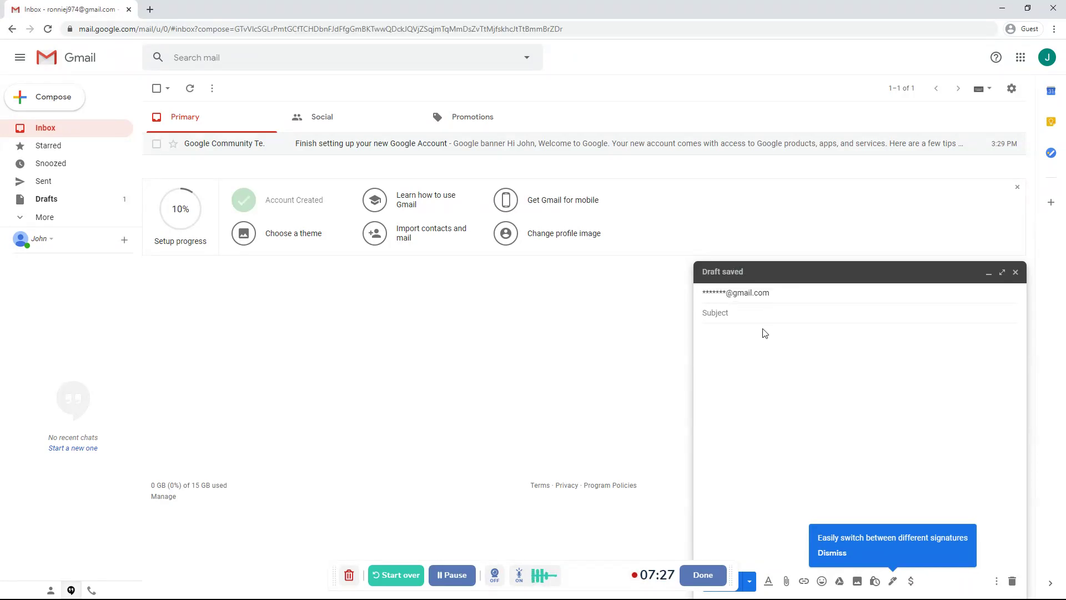
pyautogui.click(783, 381)
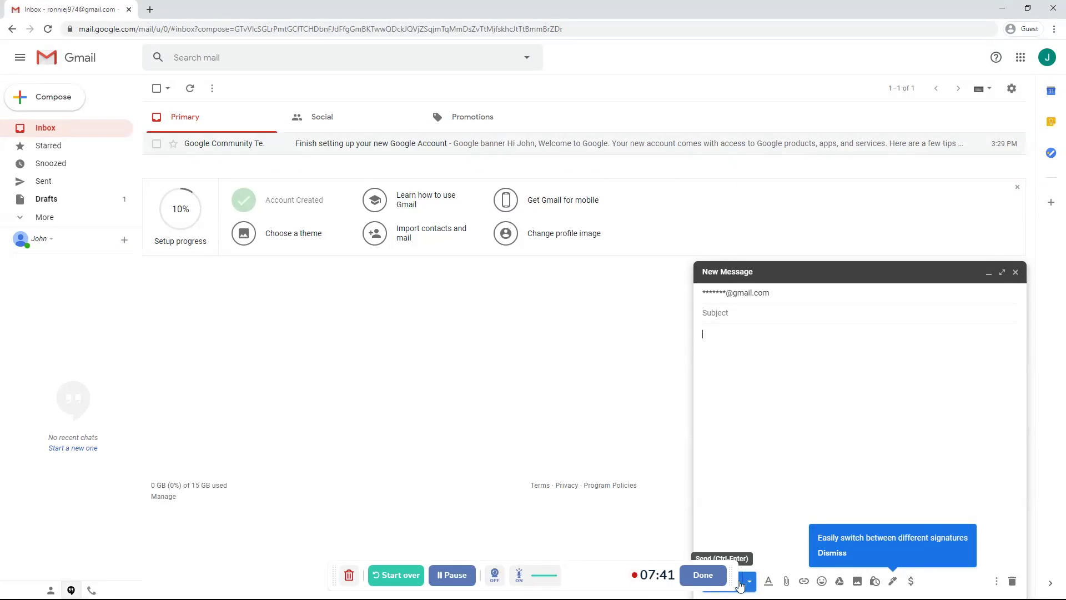
pyautogui.click(1016, 272)
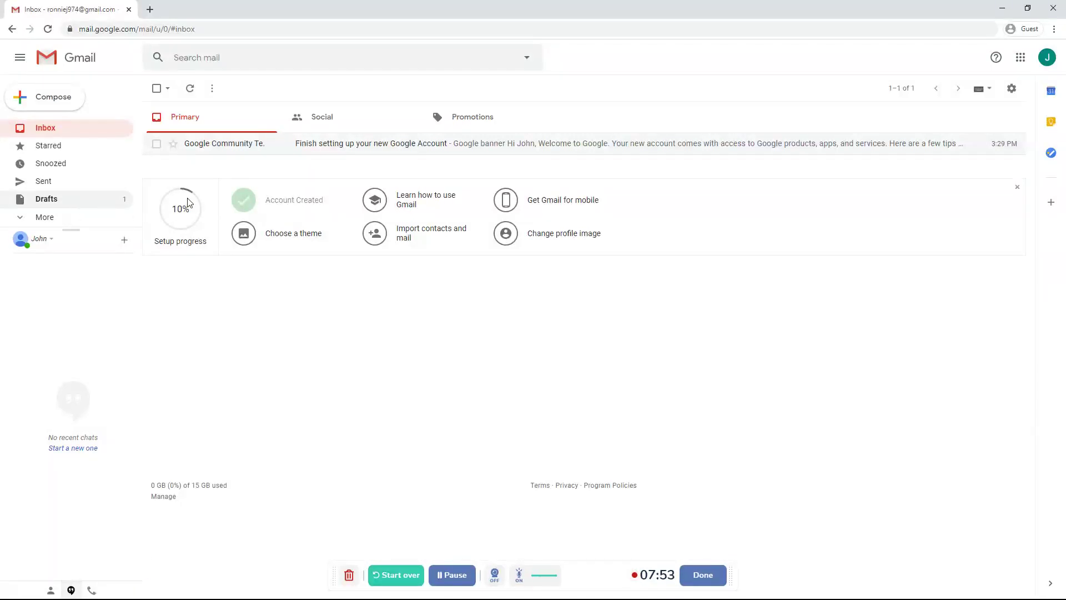
# - Open the no-subject draft, try minimize and full-screen, and remove its recipient address
pyautogui.click(83, 201)
pyautogui.click(357, 114)
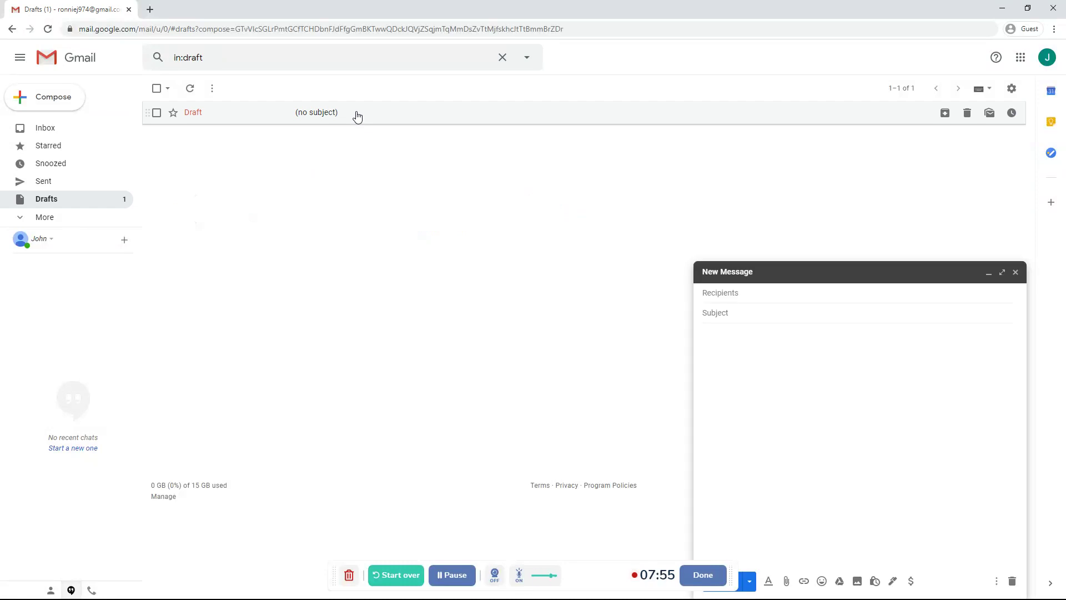
pyautogui.click(803, 299)
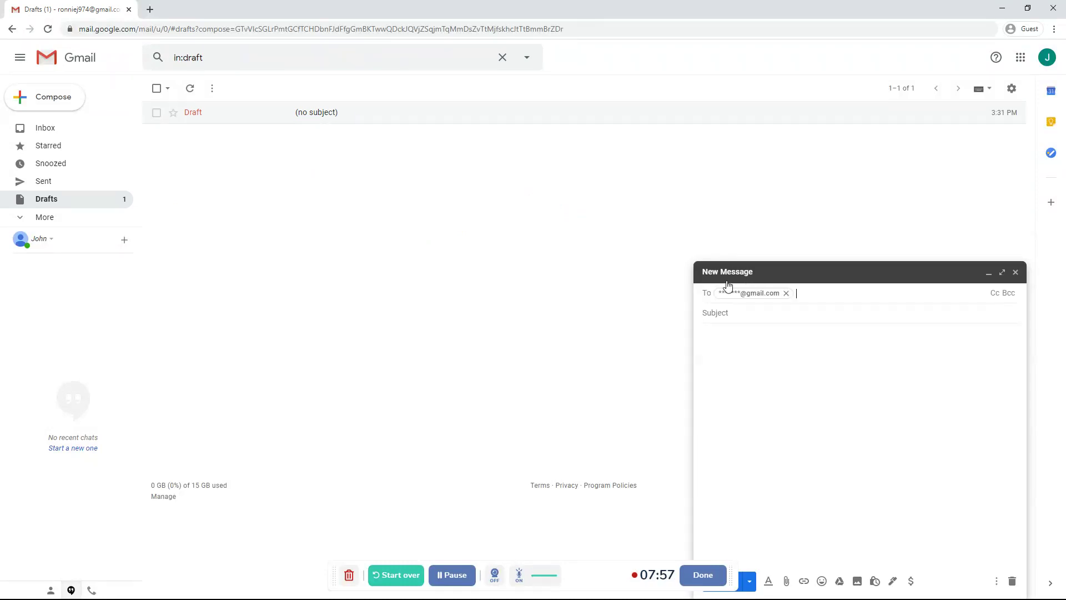
pyautogui.click(698, 277)
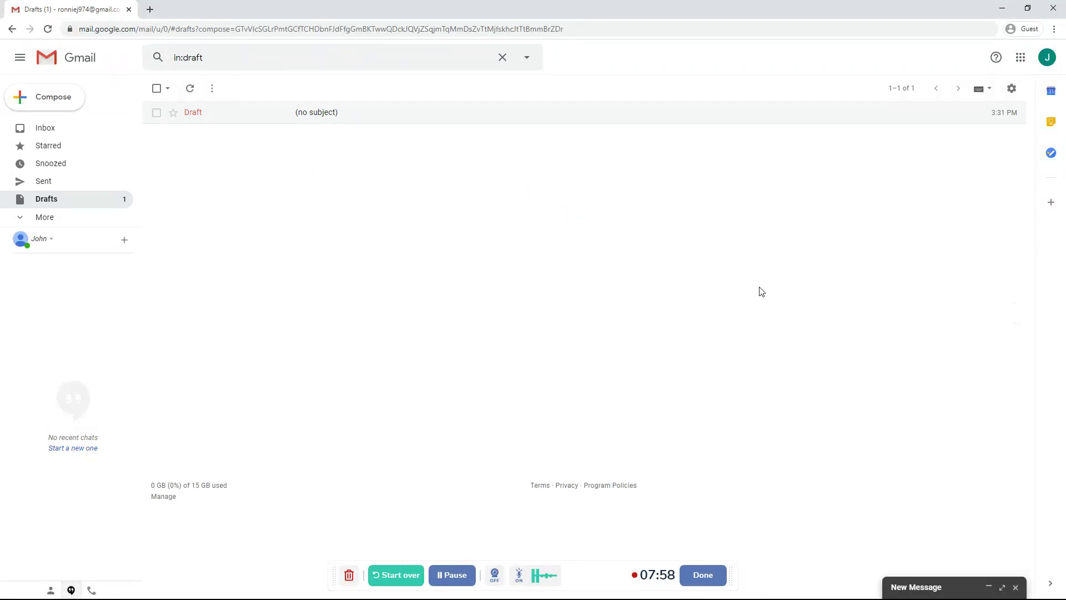
pyautogui.click(1002, 587)
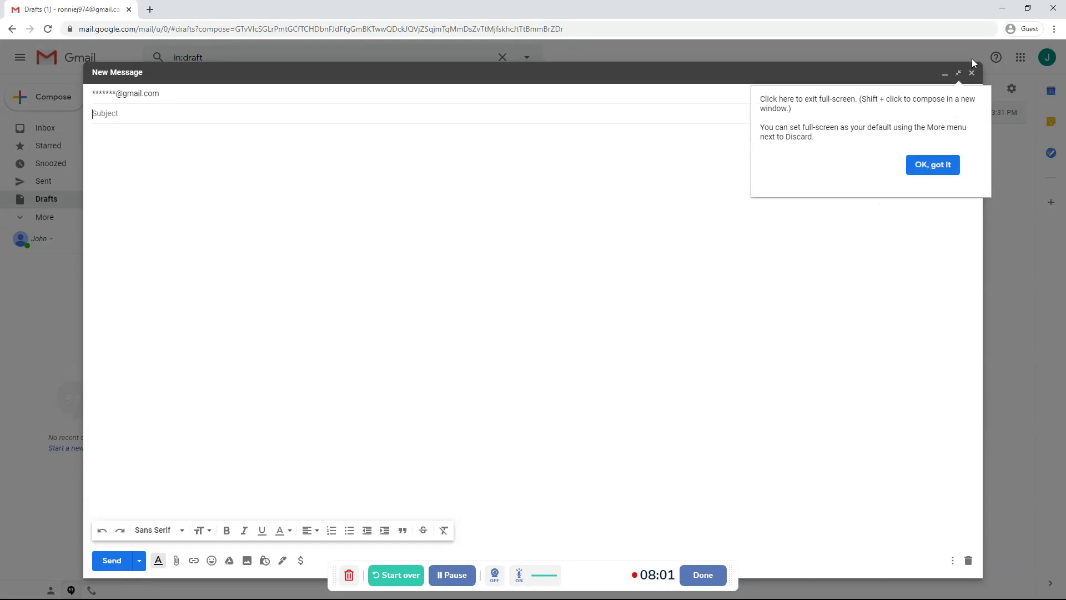
pyautogui.click(971, 73)
pyautogui.click(362, 113)
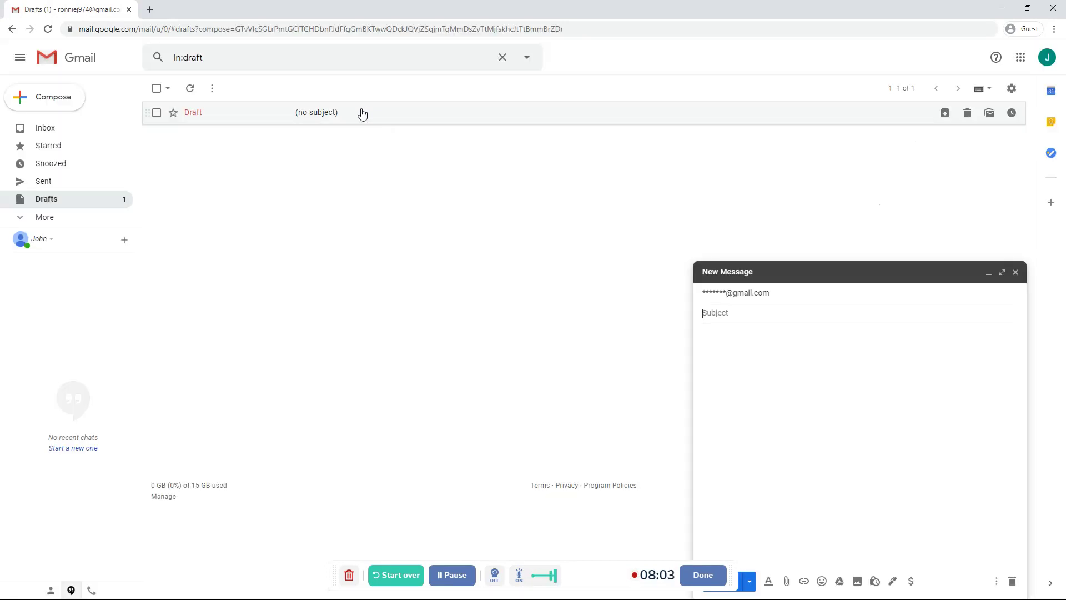
pyautogui.click(783, 299)
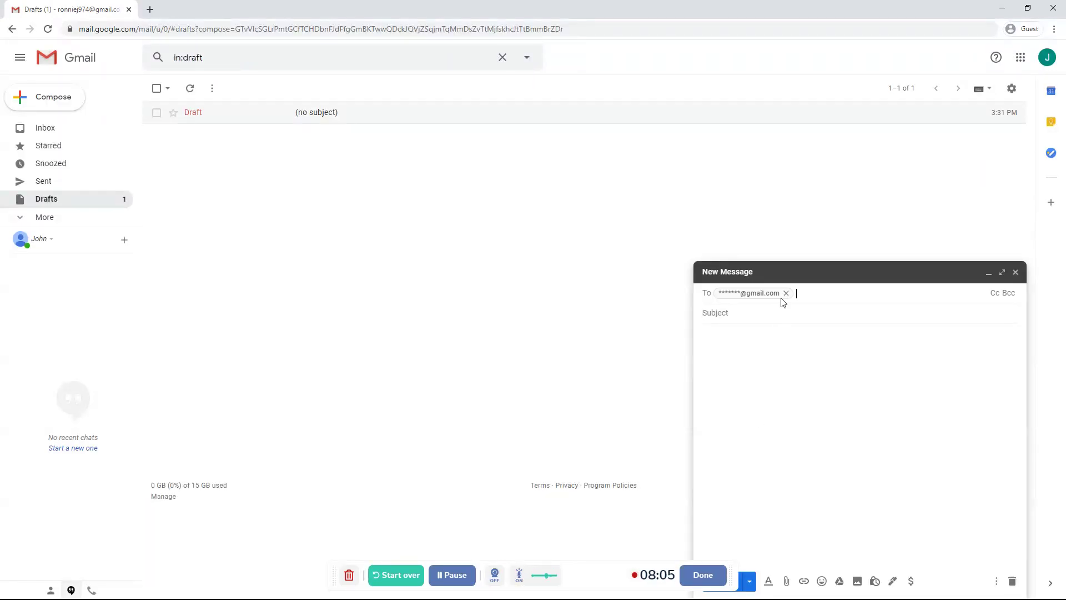
pyautogui.click(786, 294)
# - Close the compose window and discard the empty saved draft
pyautogui.click(1015, 271)
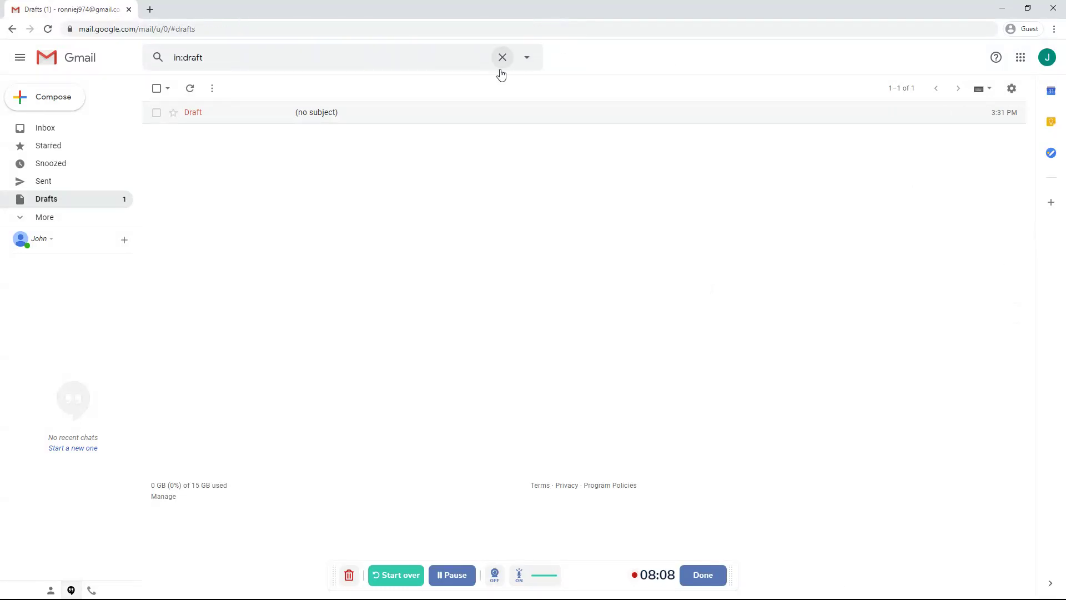
pyautogui.click(157, 113)
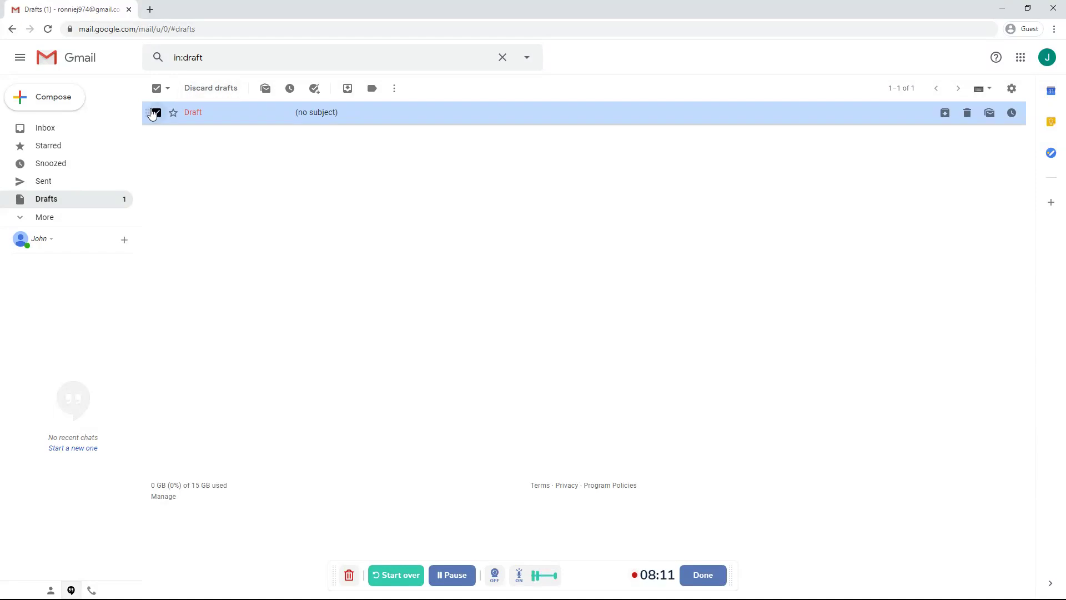
pyautogui.click(228, 91)
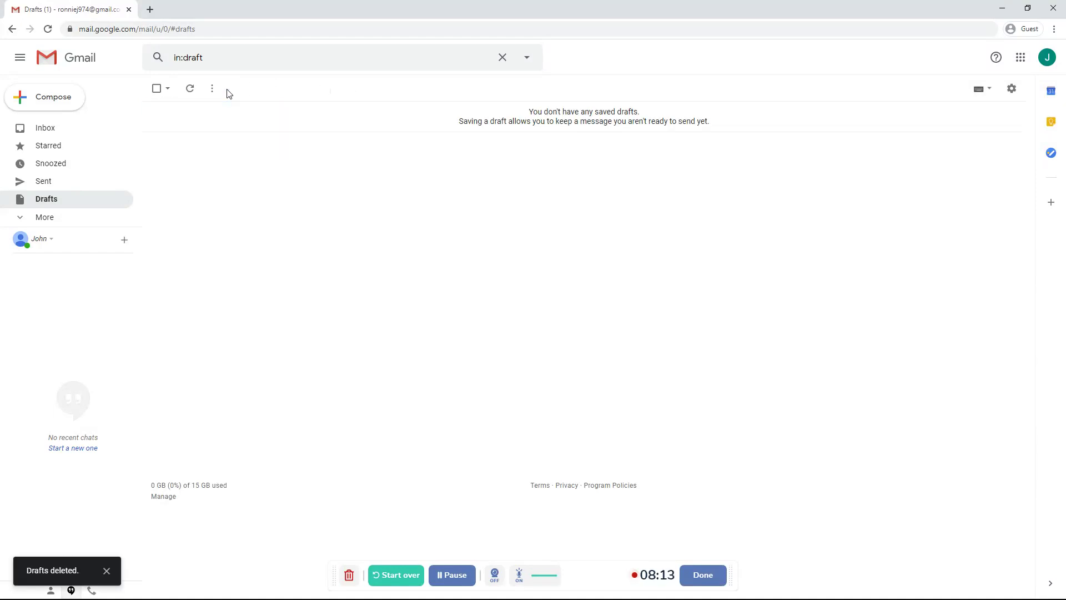
# - Move the Inbox email about finishing the Google Account setup to Trash
pyautogui.click(44, 134)
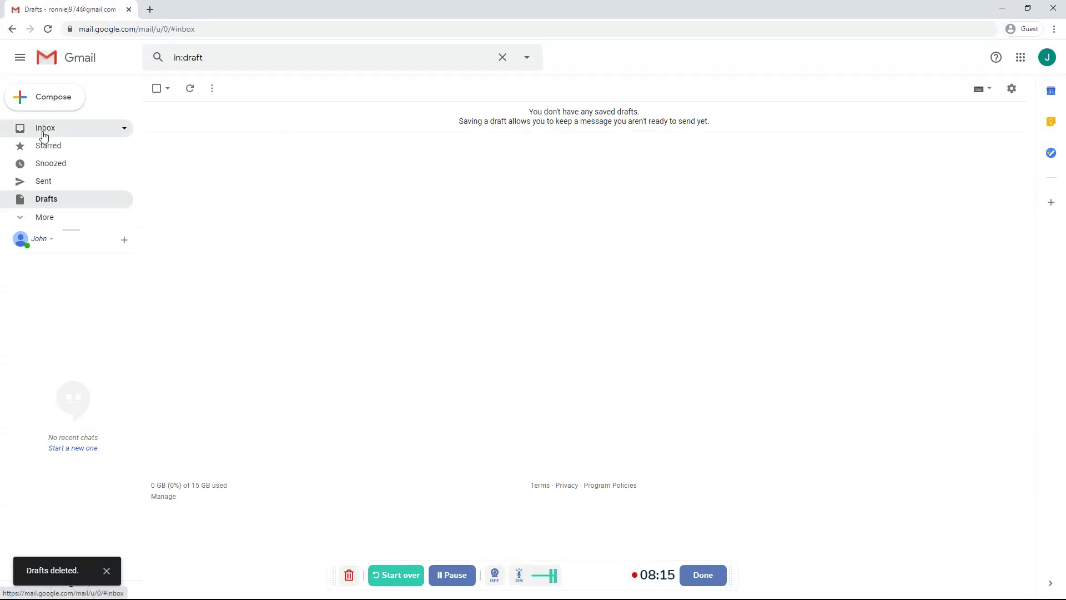
pyautogui.click(156, 146)
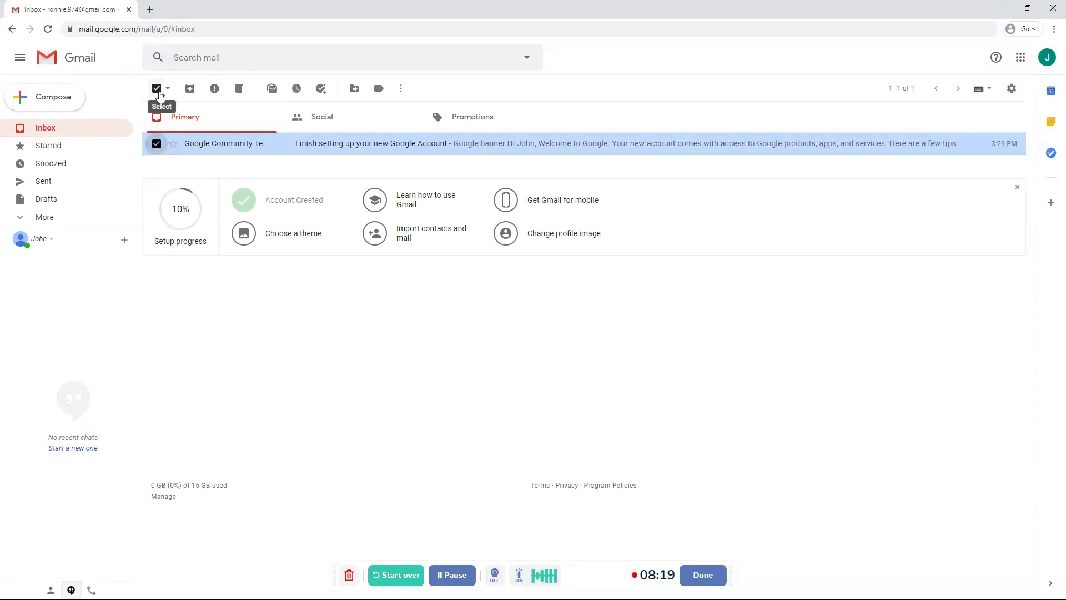
pyautogui.click(239, 90)
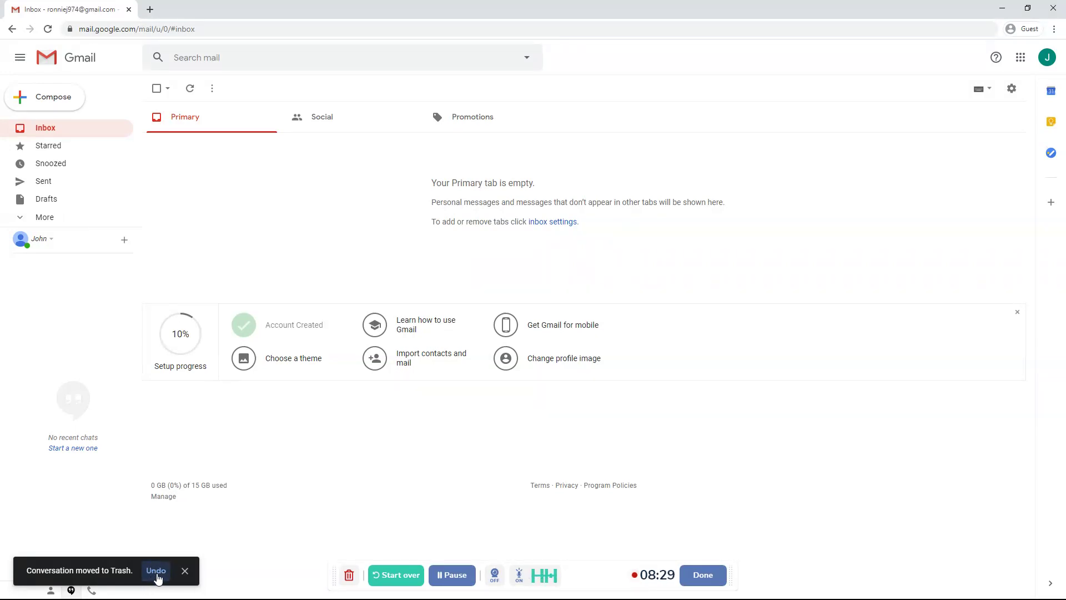
pyautogui.click(185, 571)
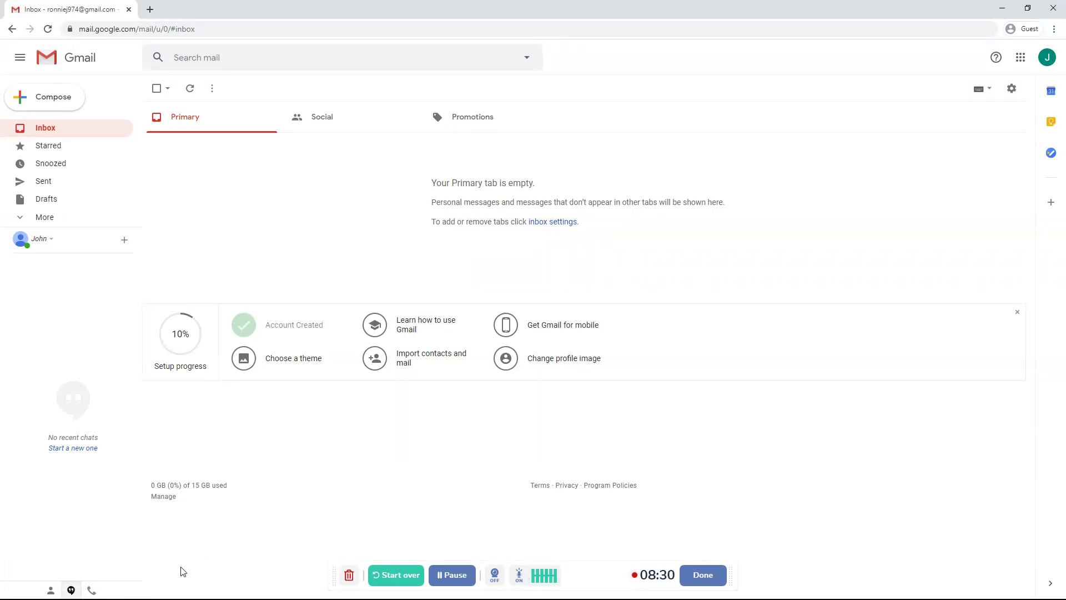
pyautogui.click(43, 216)
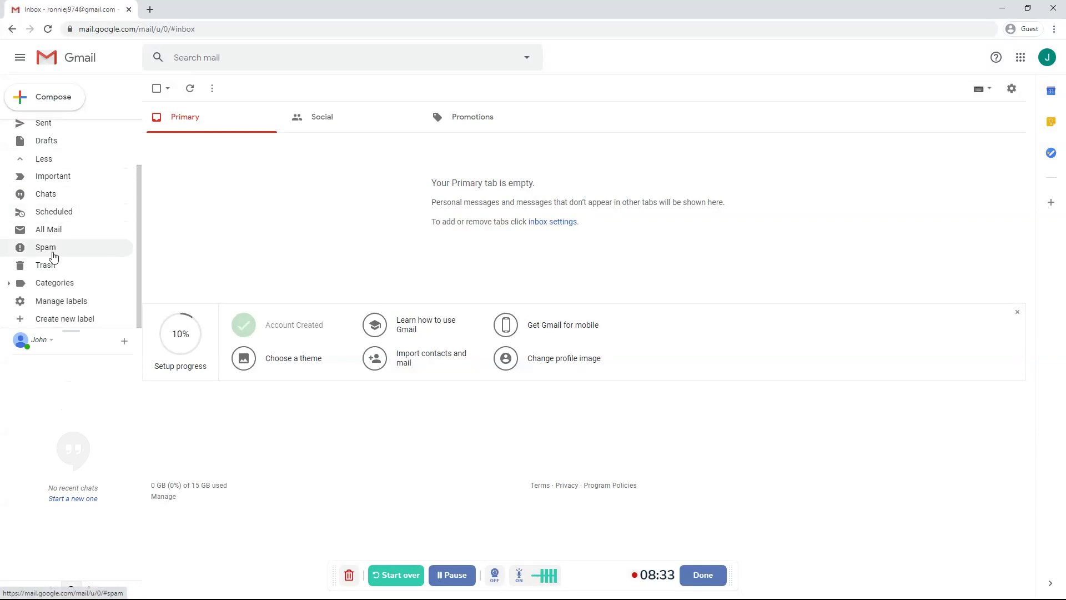
pyautogui.click(46, 266)
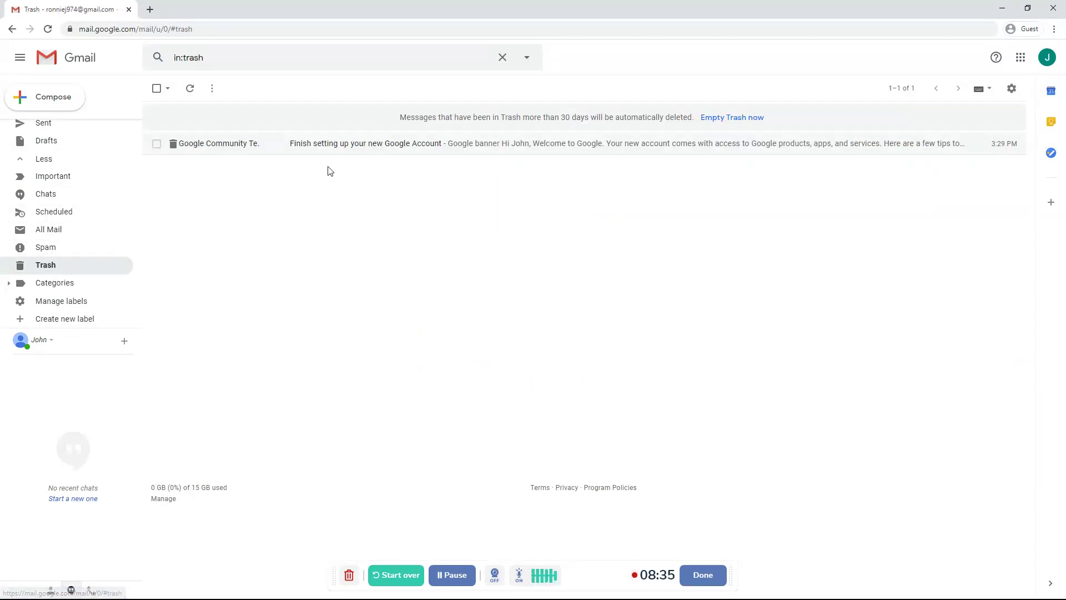
pyautogui.moveTo(543, 117); pyautogui.dragTo(679, 115)
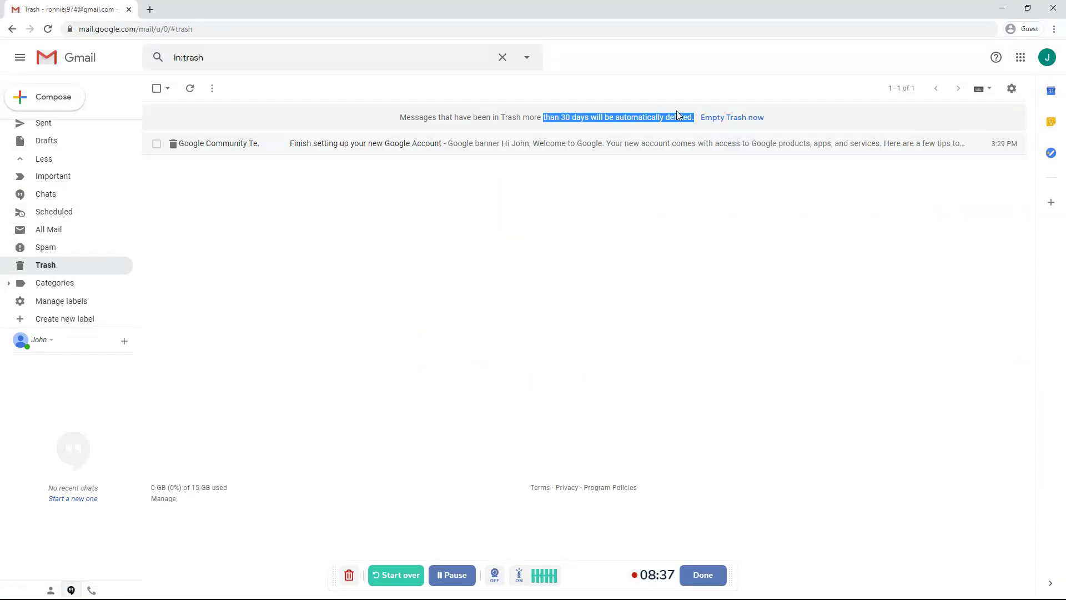
pyautogui.click(527, 299)
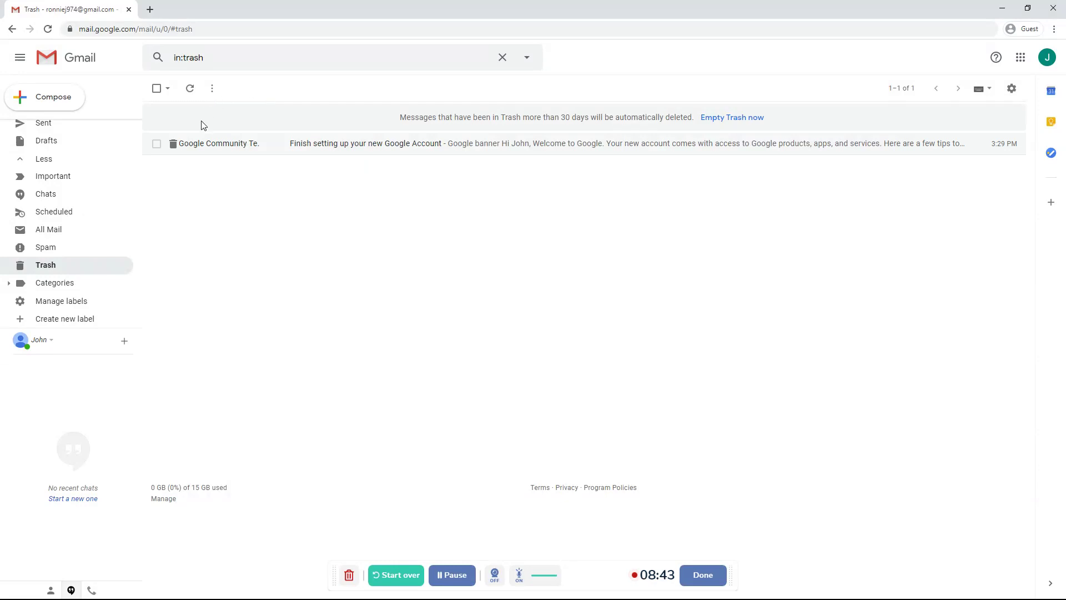
pyautogui.click(157, 144)
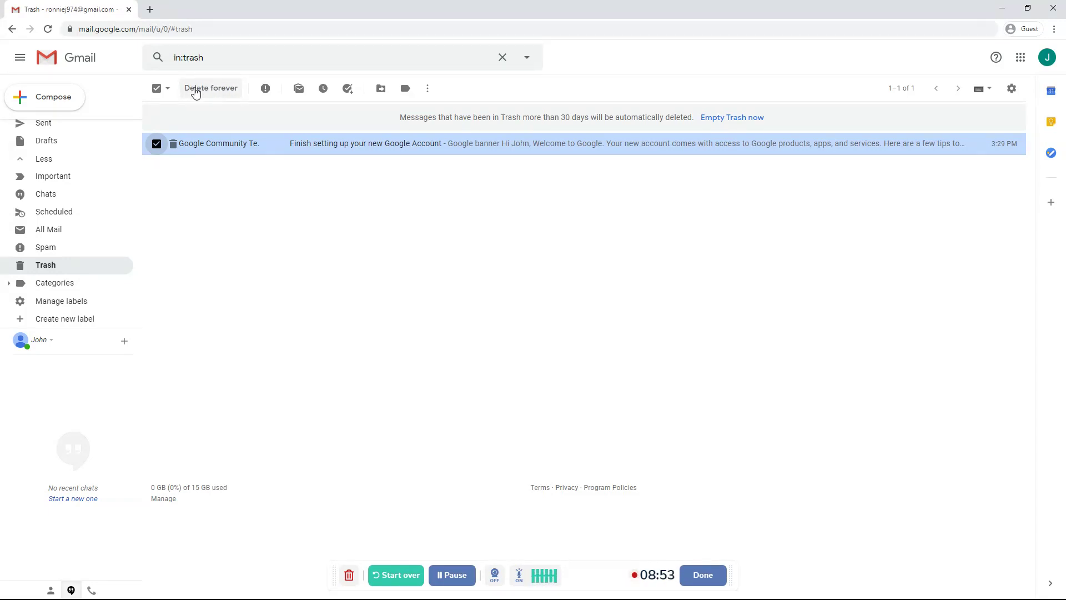
pyautogui.click(156, 145)
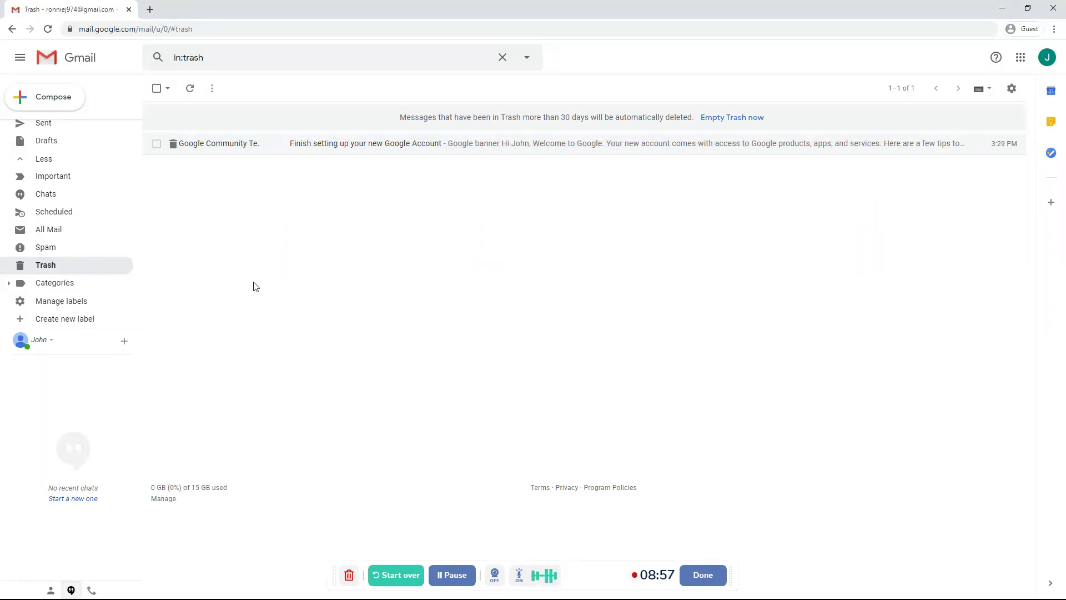
pyautogui.scroll(3, 86, 192)
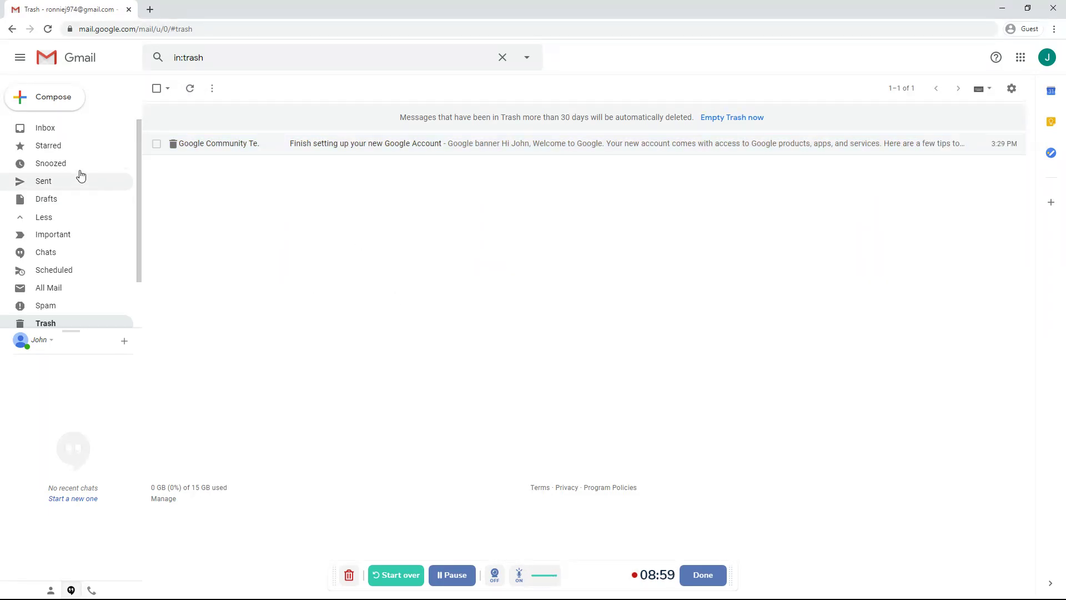
pyautogui.click(55, 131)
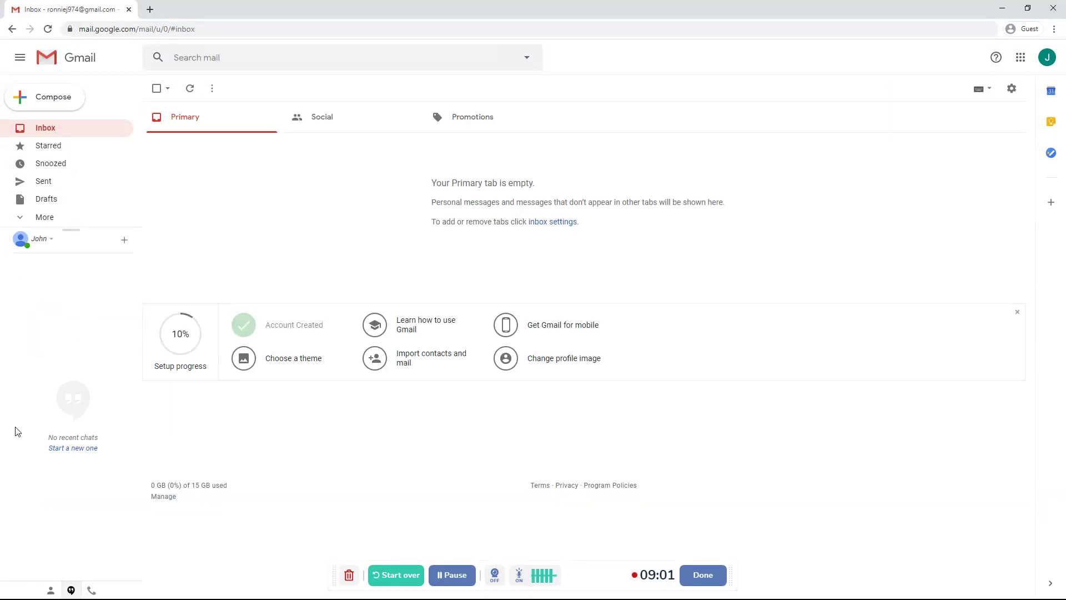
# - Send a Hangouts chat invitation to the new contact, then close that chat window
pyautogui.click(124, 240)
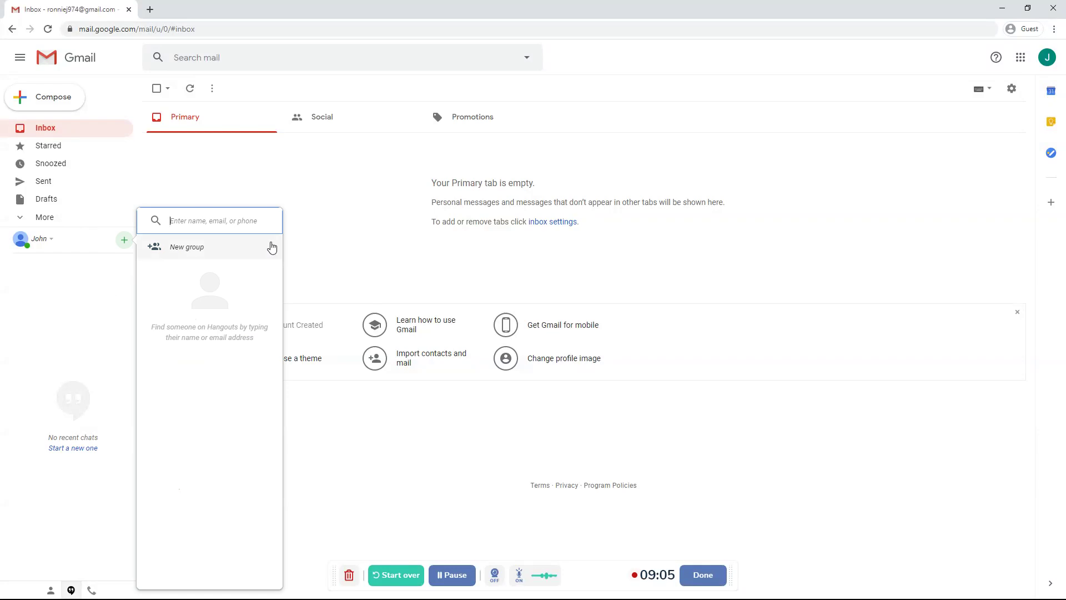
pyautogui.write('yeet')
pyautogui.press('BackSpace')
pyautogui.press('BackSpace')
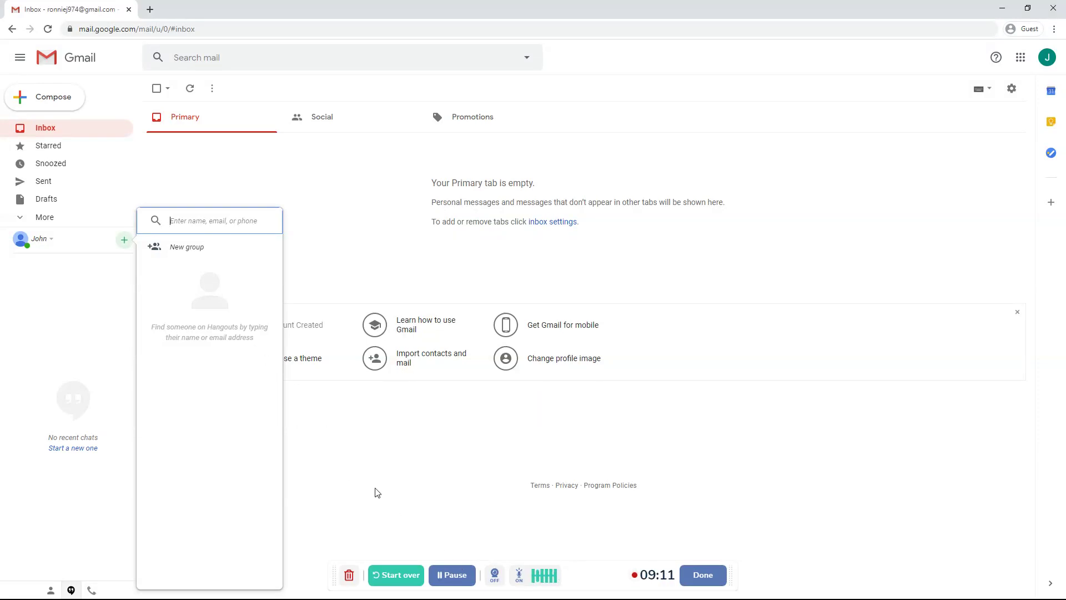
pyautogui.click(452, 575)
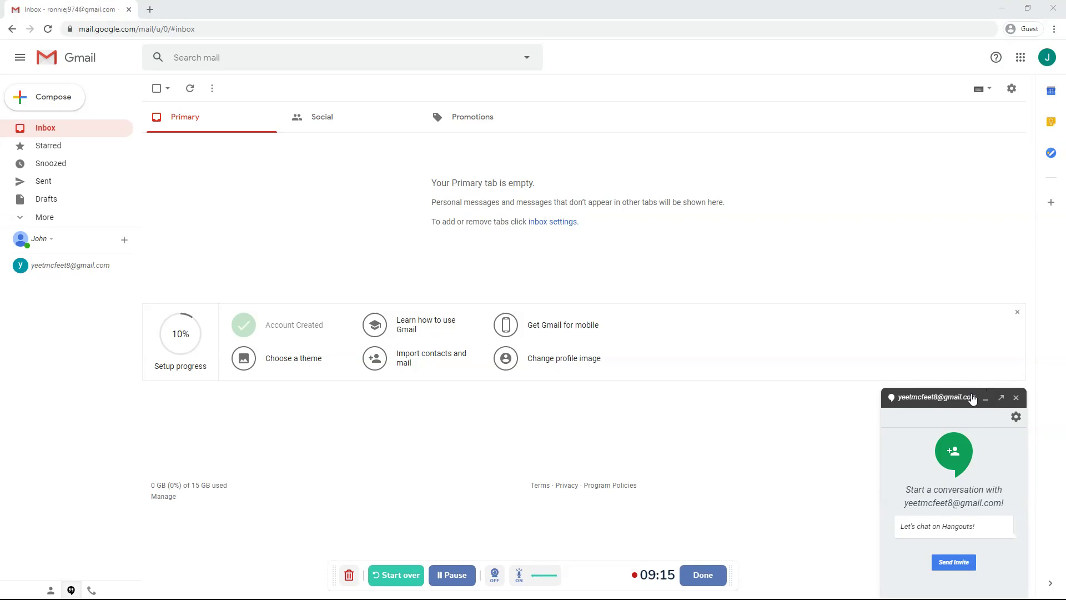
pyautogui.click(988, 528)
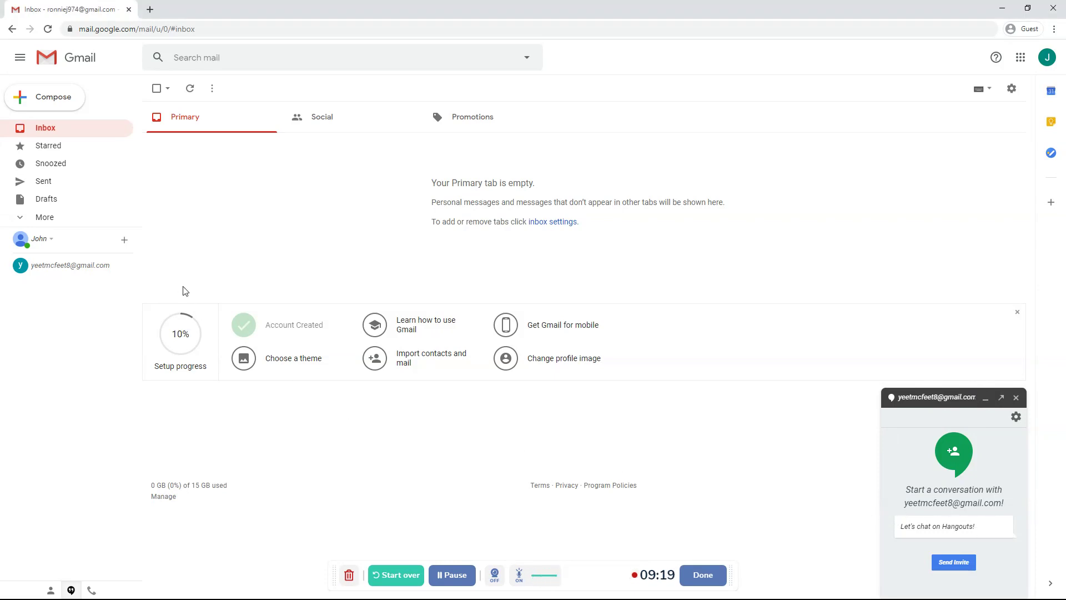
pyautogui.click(125, 240)
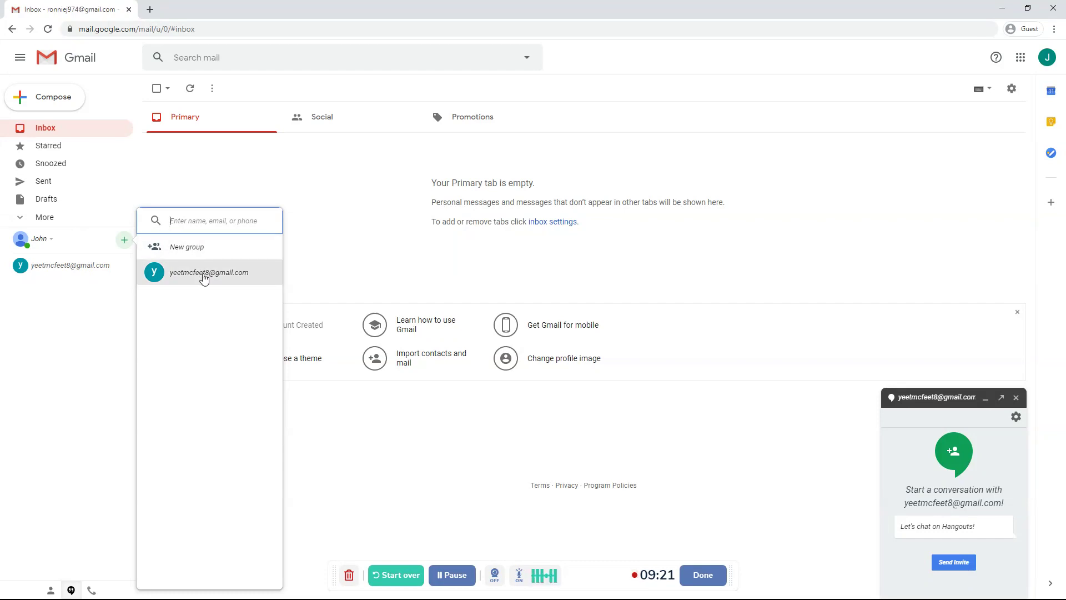
pyautogui.click(657, 269)
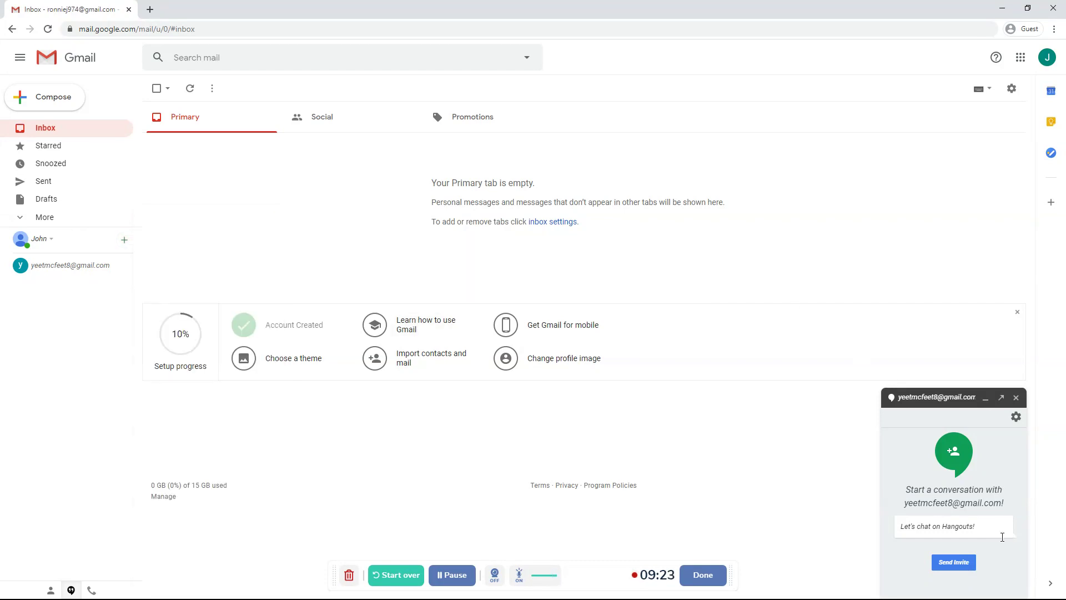
pyautogui.click(966, 563)
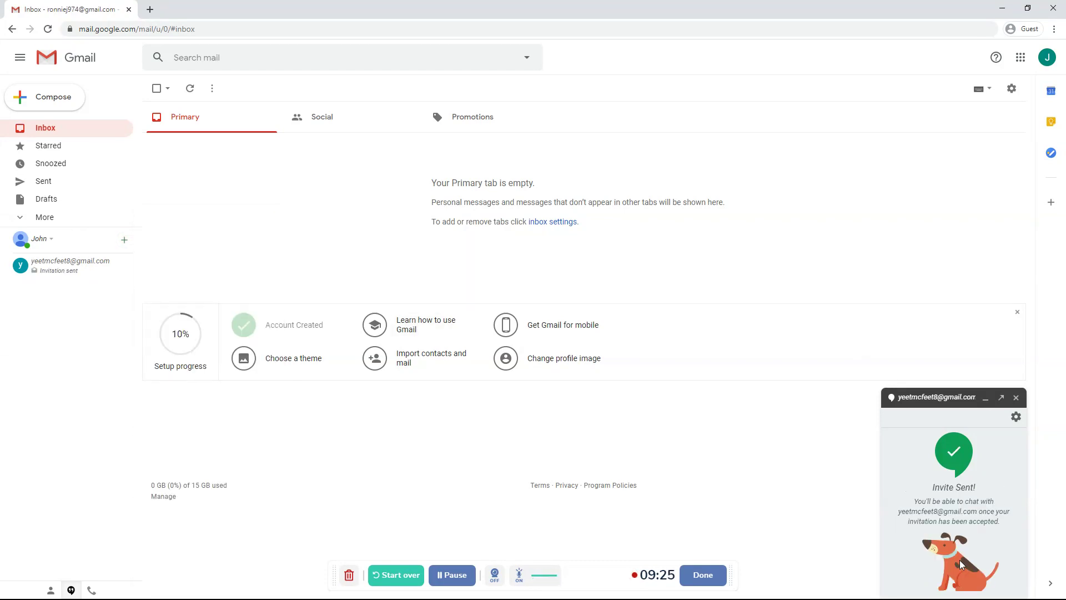
pyautogui.click(1016, 397)
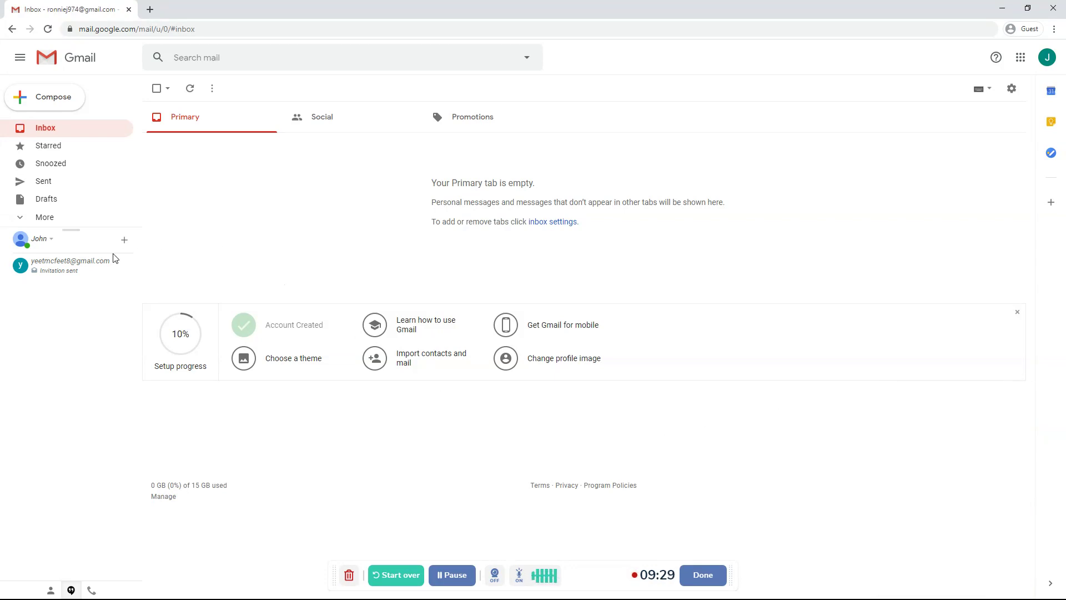
# - Open a blank new Chrome tab beside the Gmail inbox with Ctrl+T
pyautogui.moveTo(51, 264)
pyautogui.hotkey('ctrl', 't')
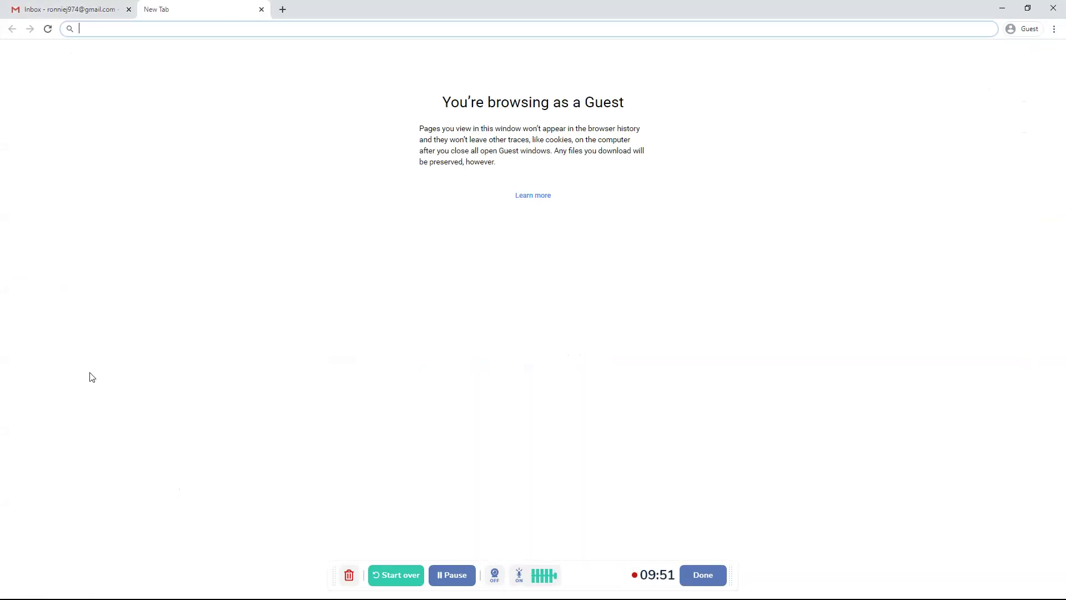
# - Load hangouts.com in the new tab's address bar
pyautogui.write('hanog')
pyautogui.press('BackSpace')
pyautogui.press('BackSpace')
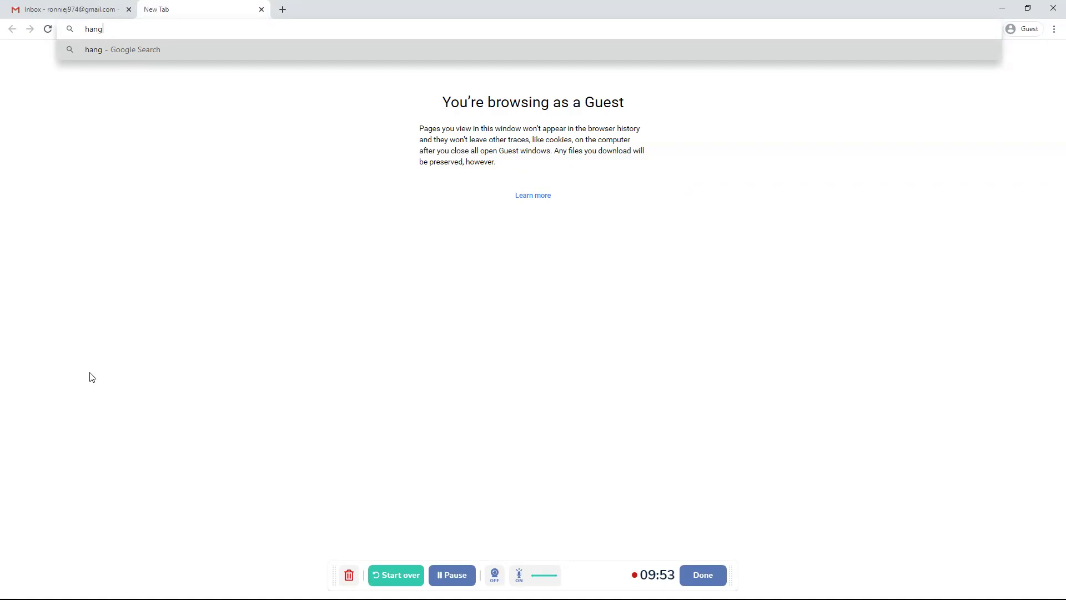
pyautogui.write('gouts.com')
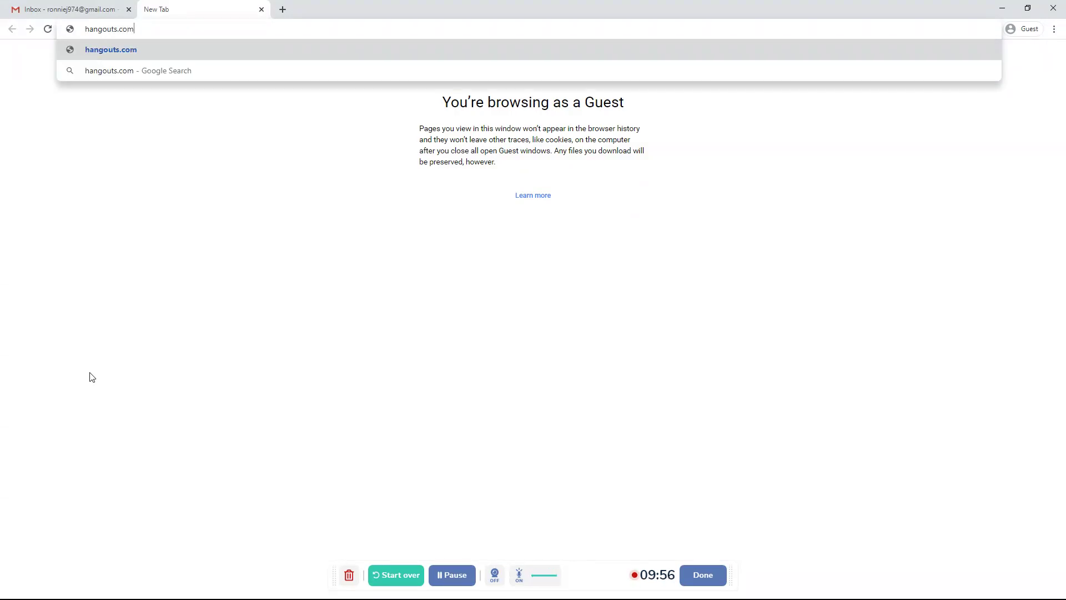
pyautogui.press('Return')
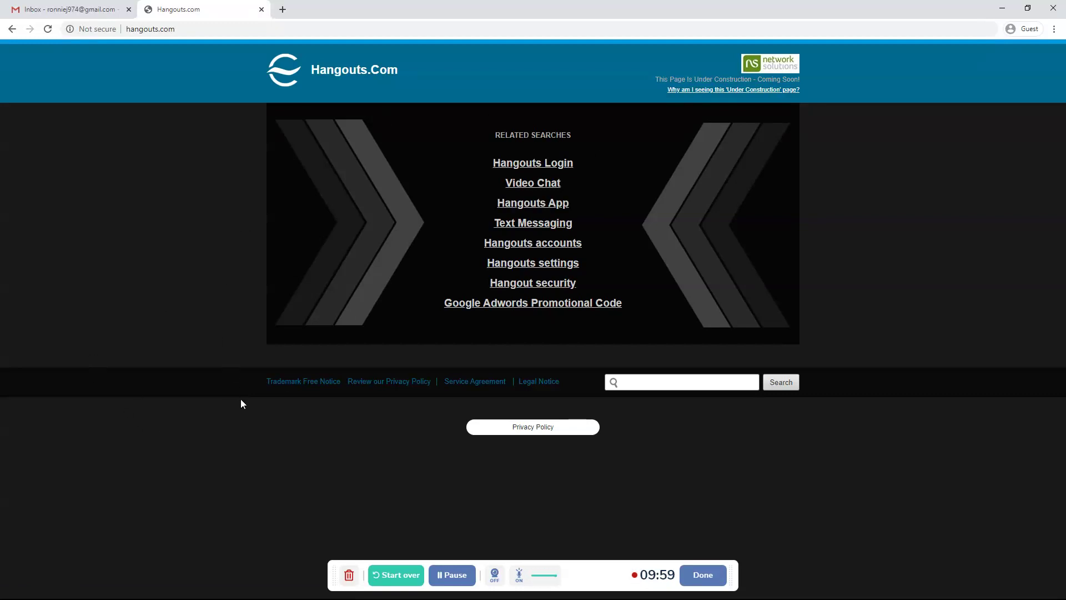
# - Replace the unwanted hangouts.com tab and go to hangouts.google.com instead
pyautogui.click(283, 9)
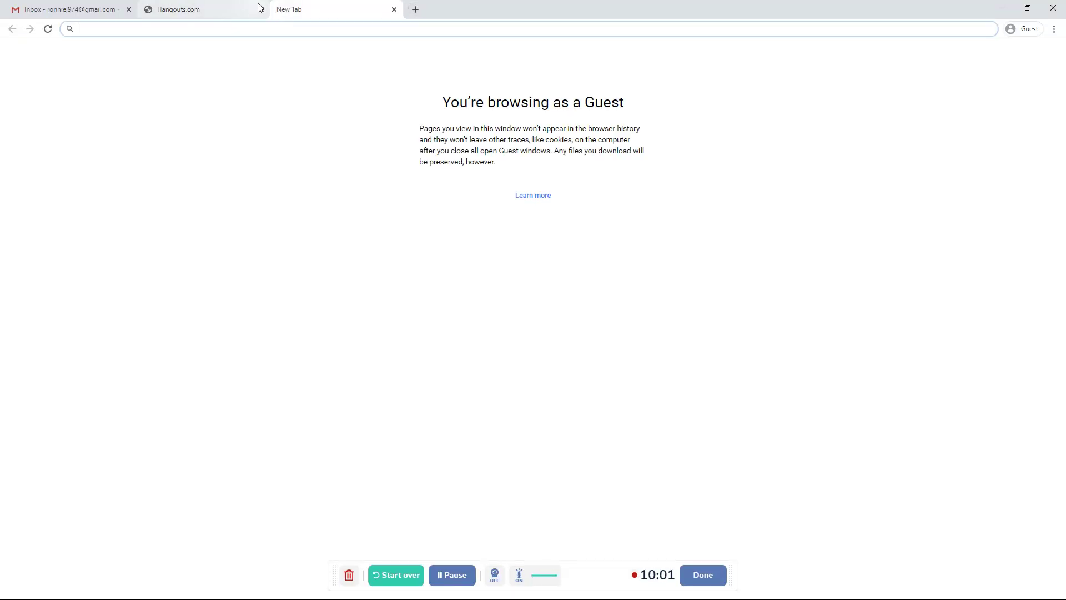
pyautogui.click(258, 10)
pyautogui.write('hangou')
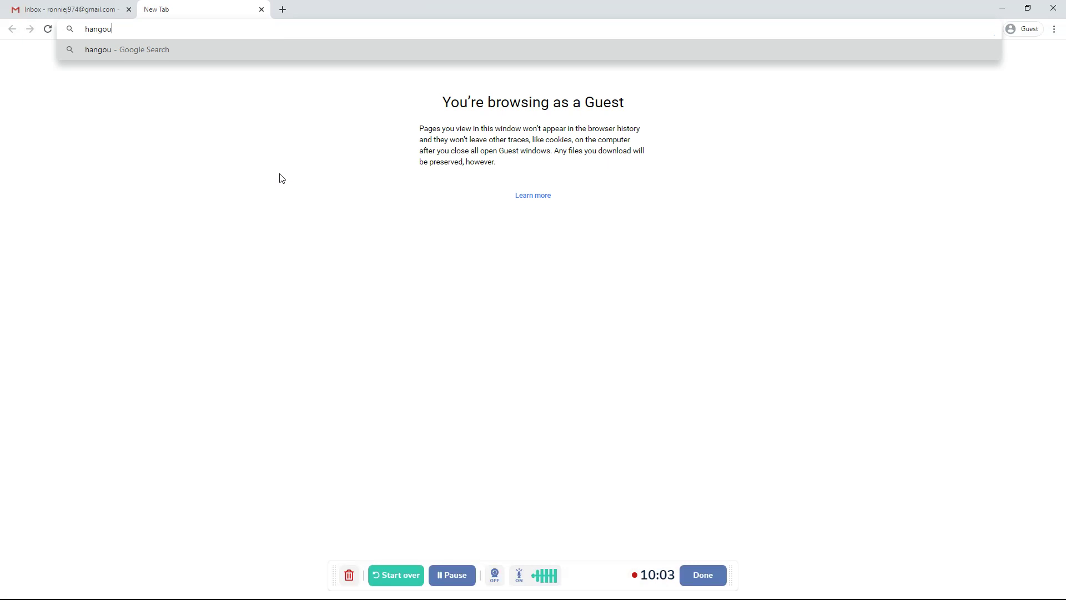
pyautogui.write('ts.google.com')
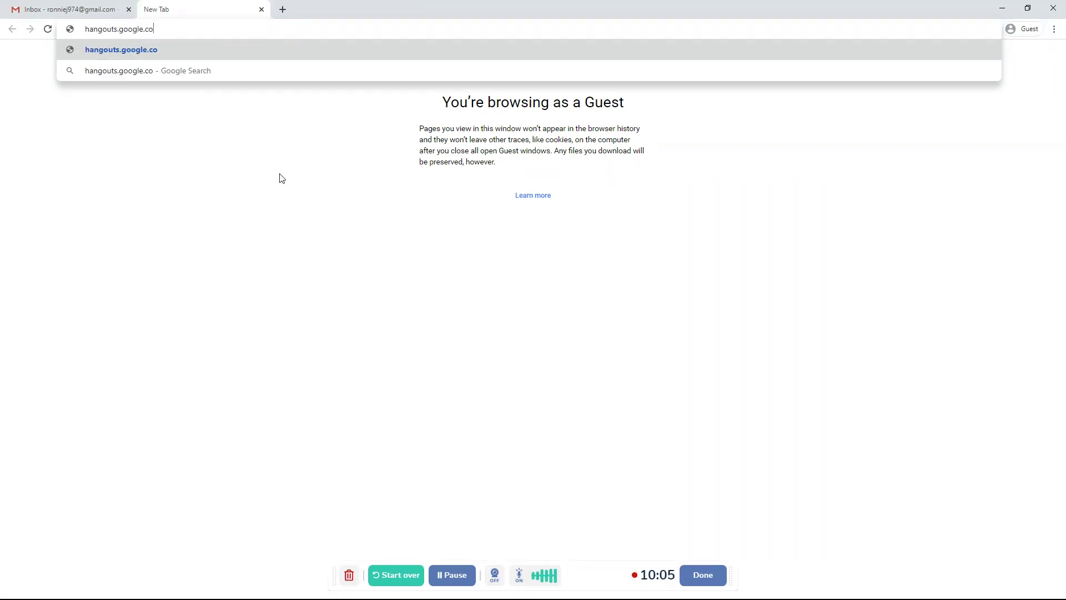
pyautogui.press('Return')
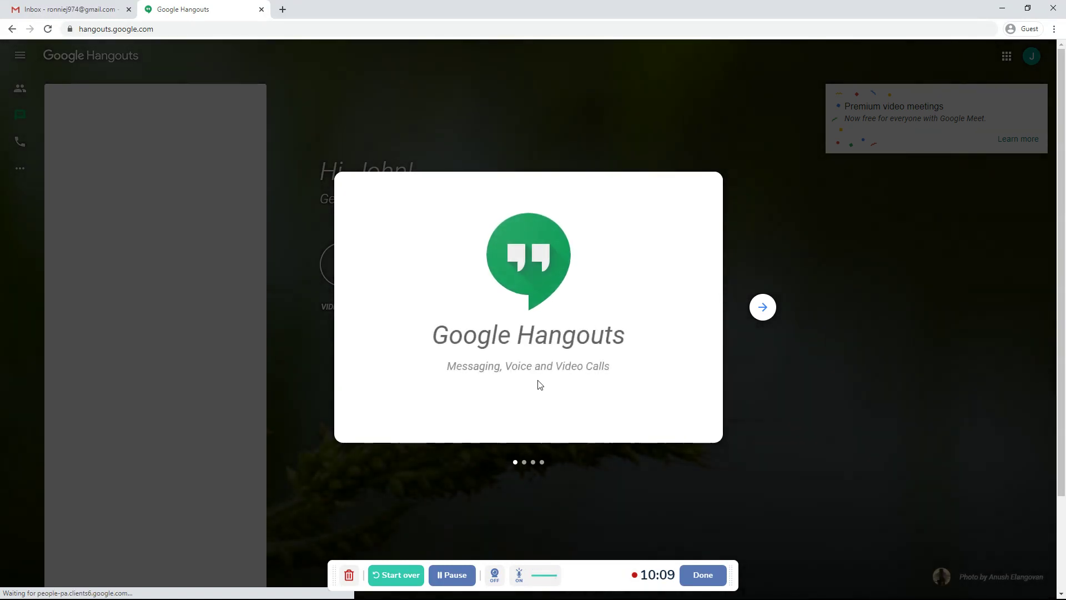
# - Advance through all four Hangouts welcome slides and dismiss them to reach the Hi, John! home
pyautogui.click(761, 311)
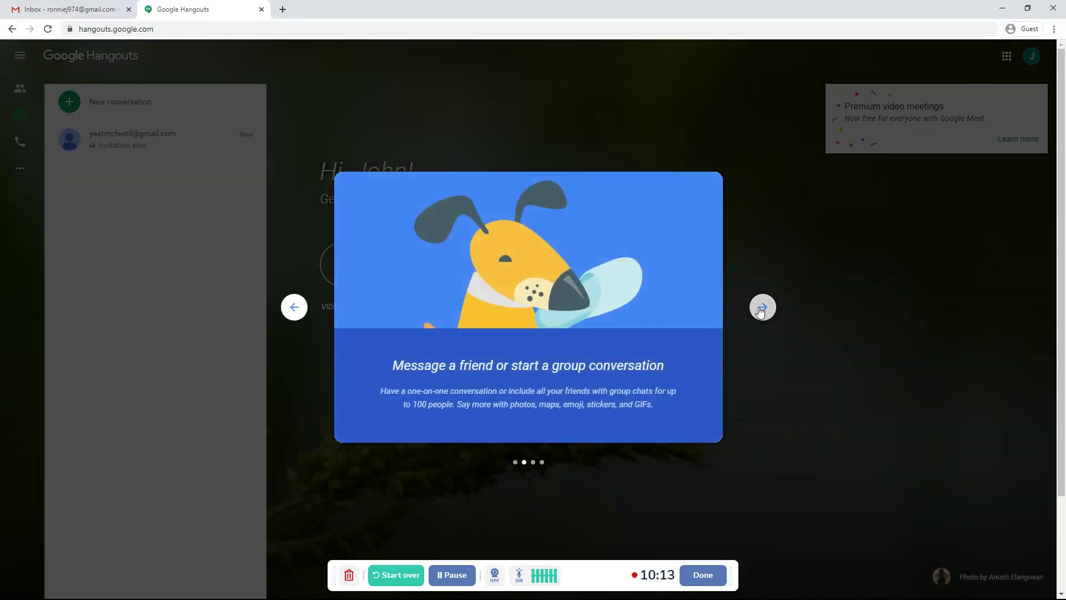
pyautogui.click(761, 310)
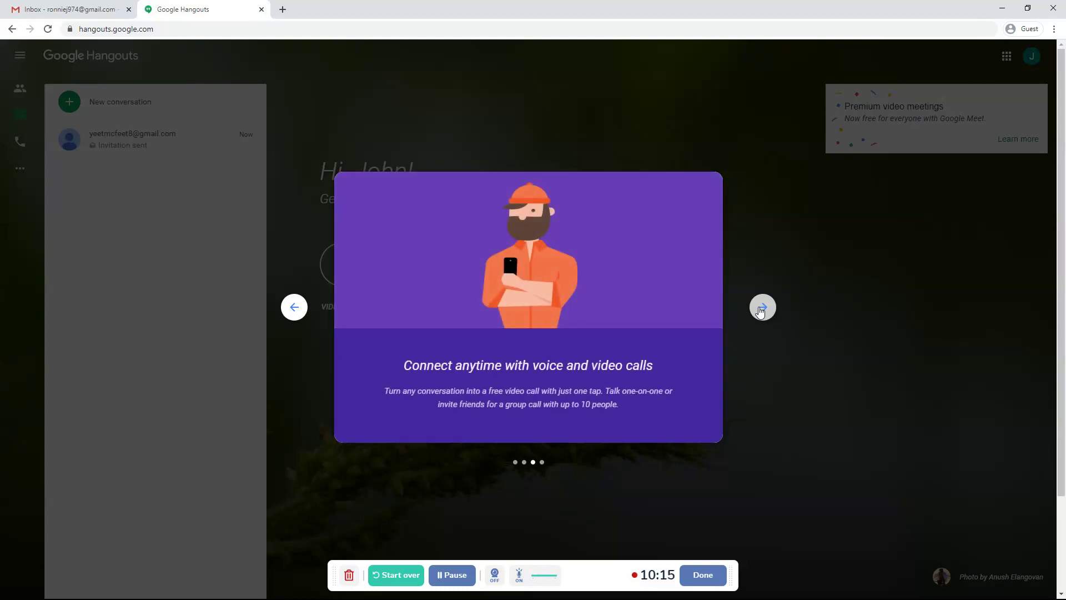
pyautogui.click(761, 311)
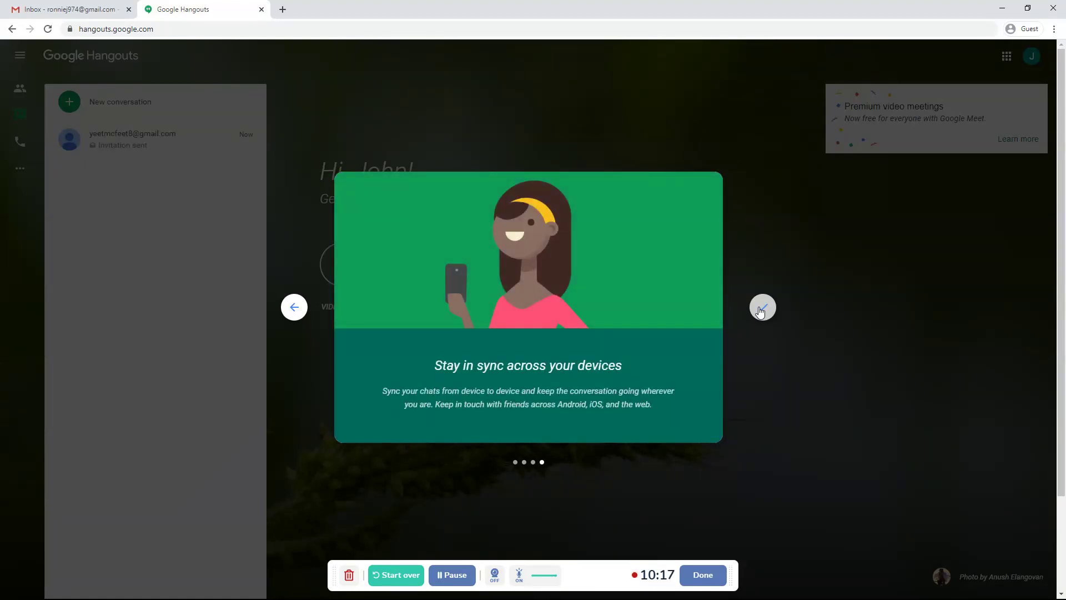
pyautogui.click(761, 311)
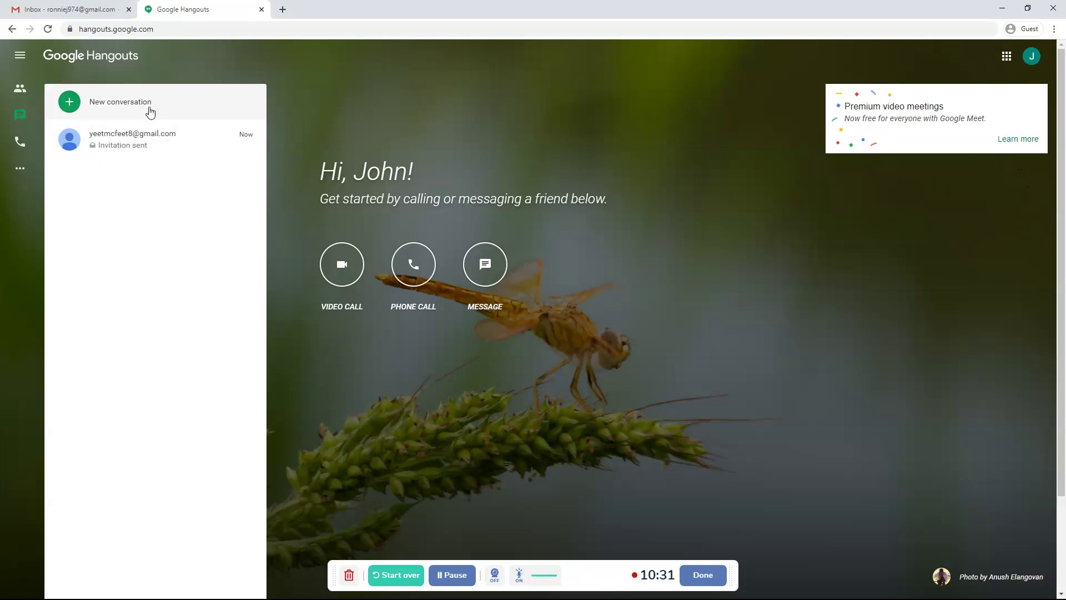
# - Close the Hangouts tab, then check Starred and the Social and Primary inbox categories
pyautogui.click(103, 8)
pyautogui.click(259, 8)
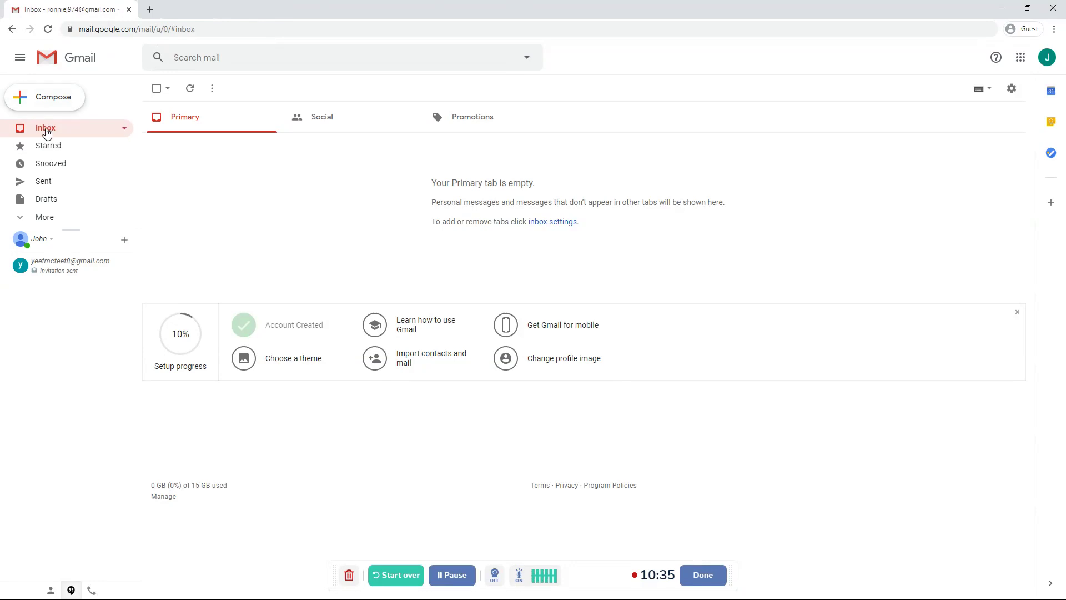
pyautogui.click(75, 148)
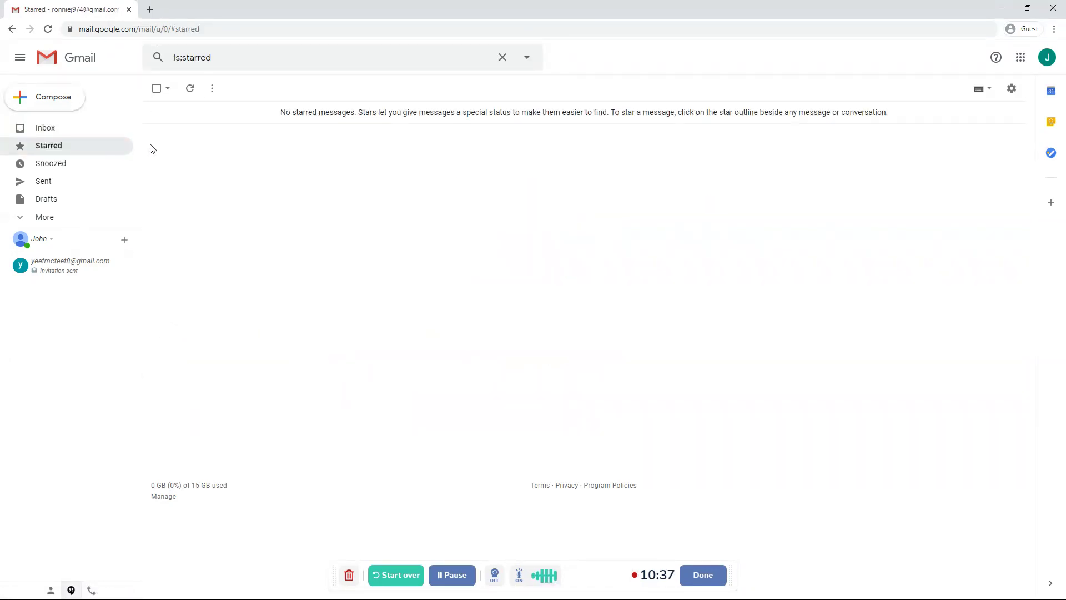
pyautogui.click(40, 130)
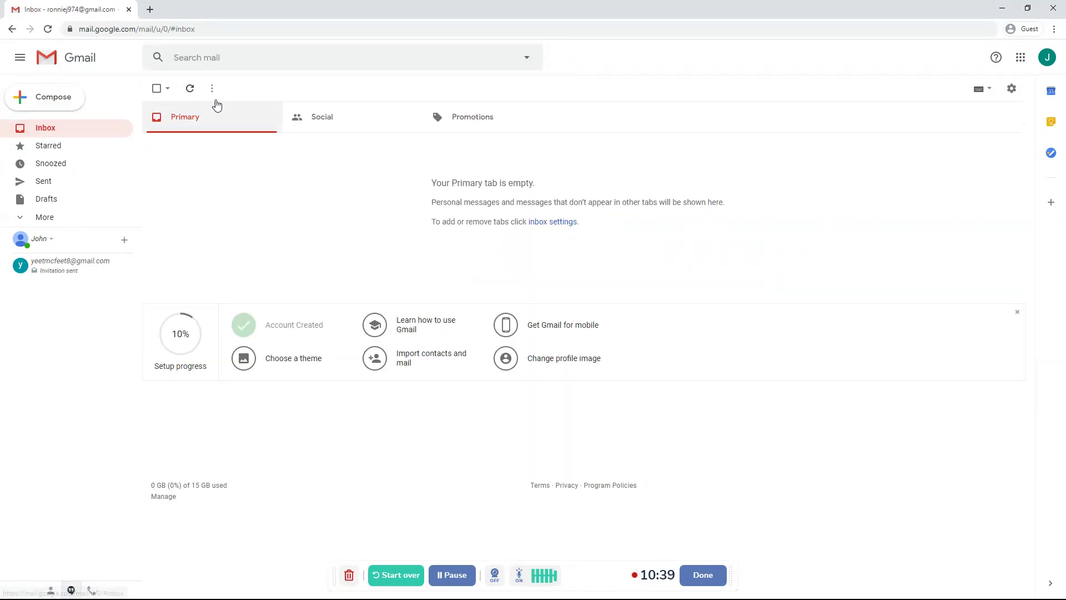
pyautogui.click(305, 114)
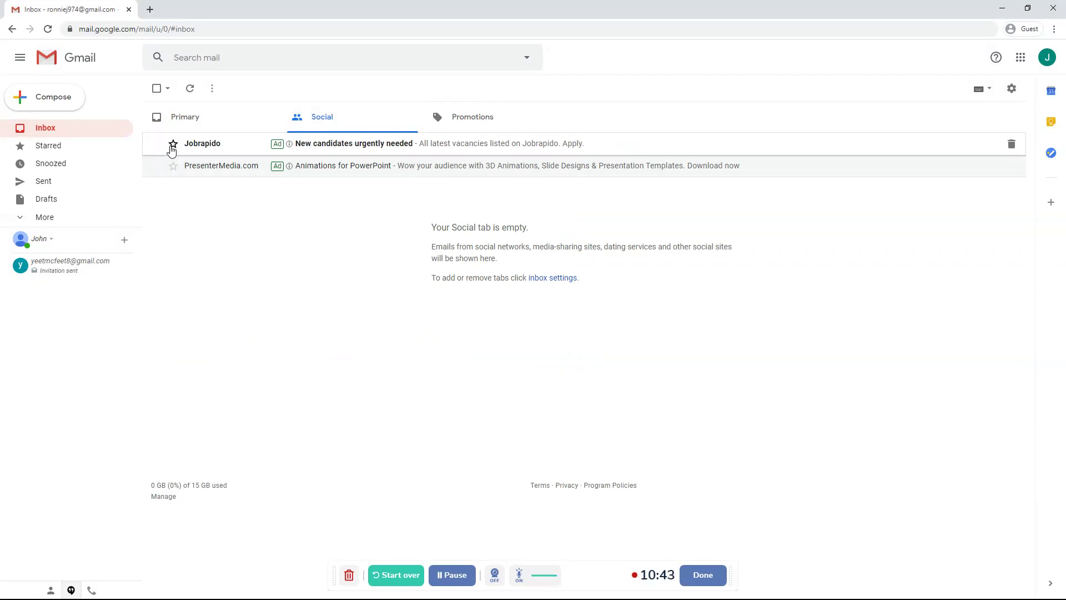
pyautogui.click(164, 122)
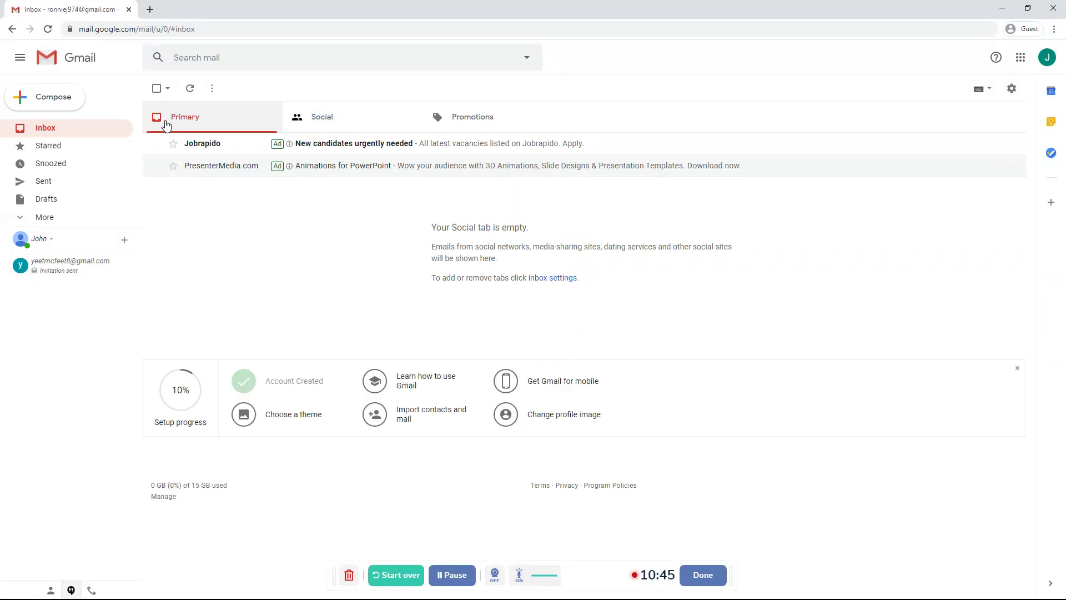
# - Review Starred, Snoozed, Social and Promotions, then expand the sidebar with More
pyautogui.click(81, 154)
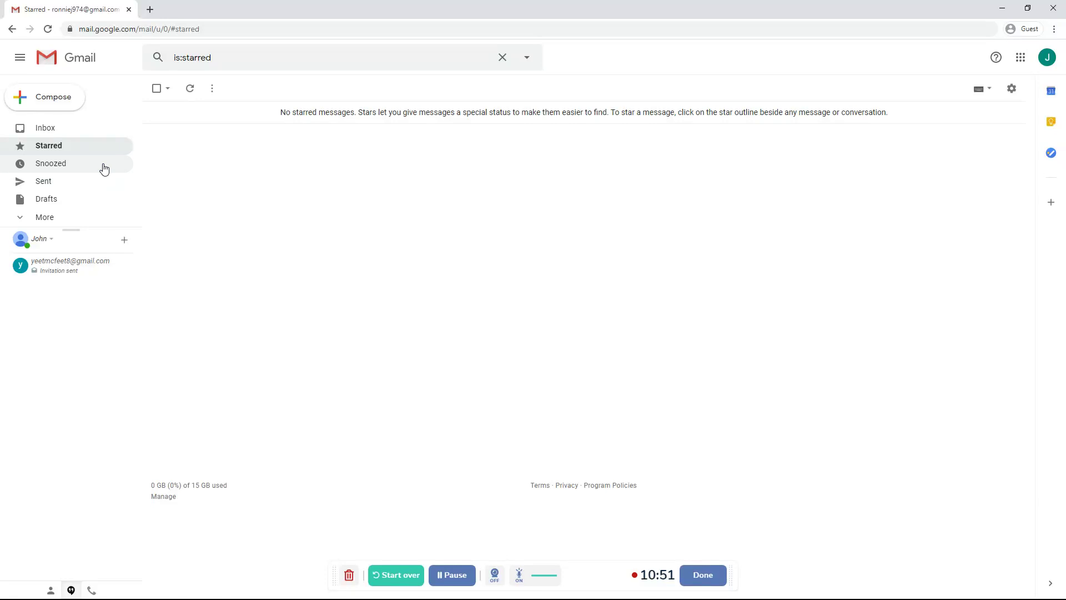
pyautogui.click(105, 169)
pyautogui.click(72, 134)
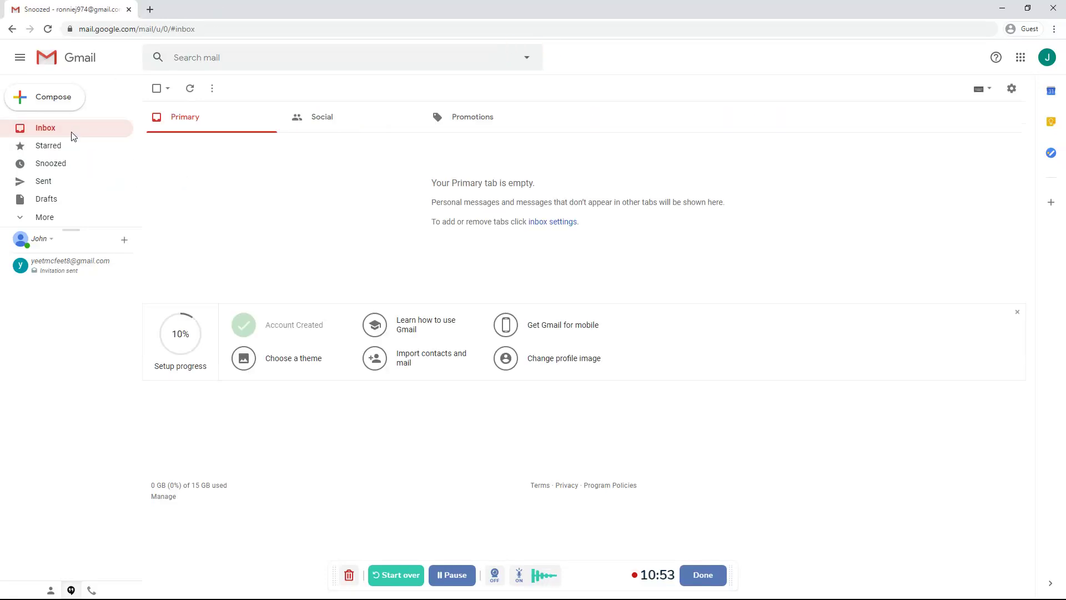
pyautogui.click(321, 134)
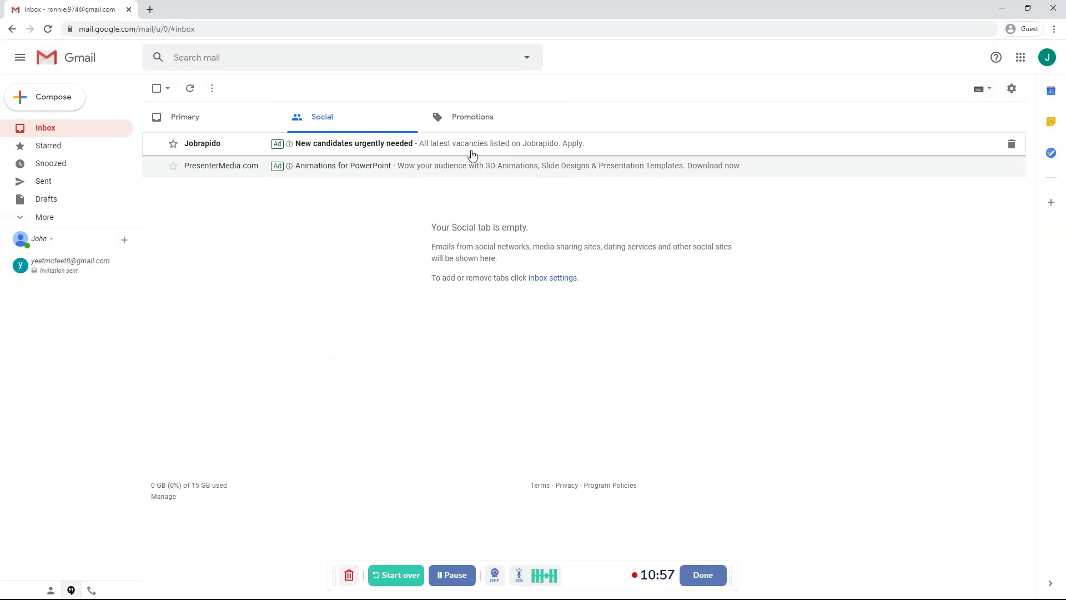
pyautogui.click(451, 128)
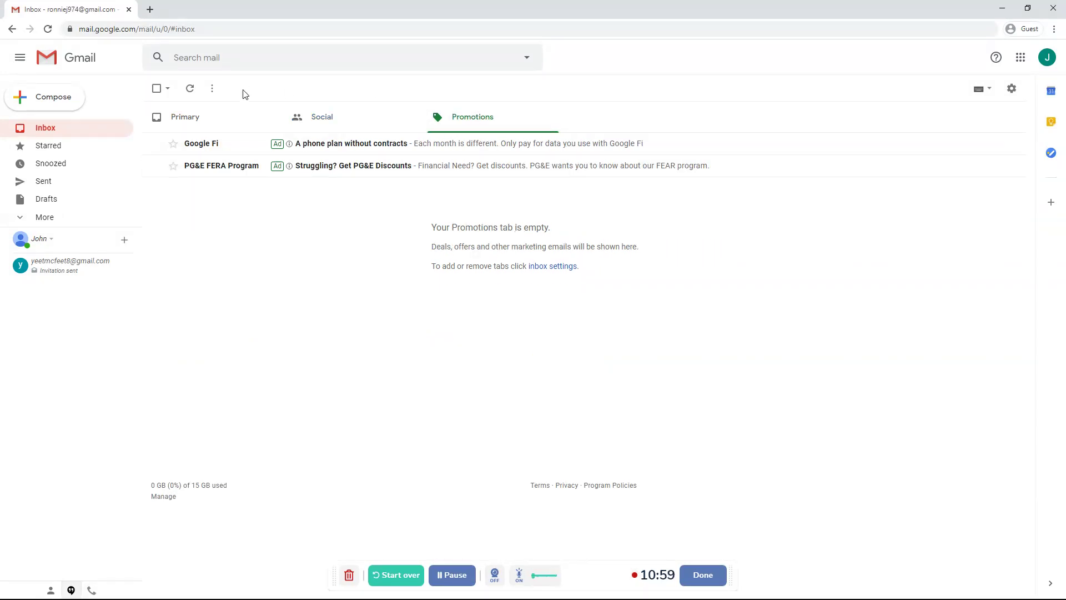
pyautogui.click(238, 121)
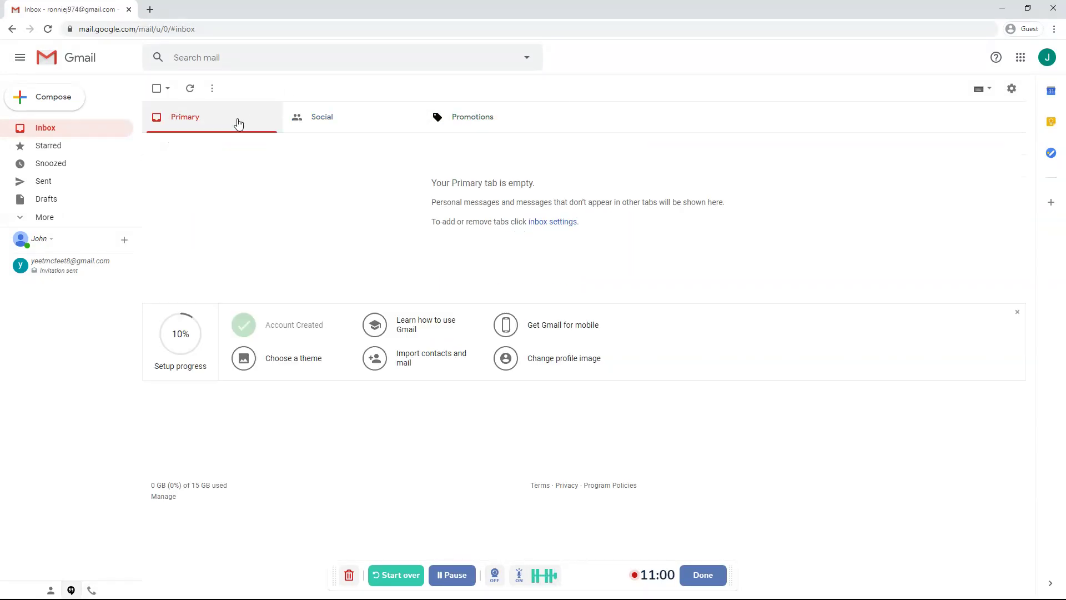
pyautogui.click(26, 215)
# - Drag the trashed Google Account setup email onto Starred, then confirm Trash is empty
pyautogui.click(51, 266)
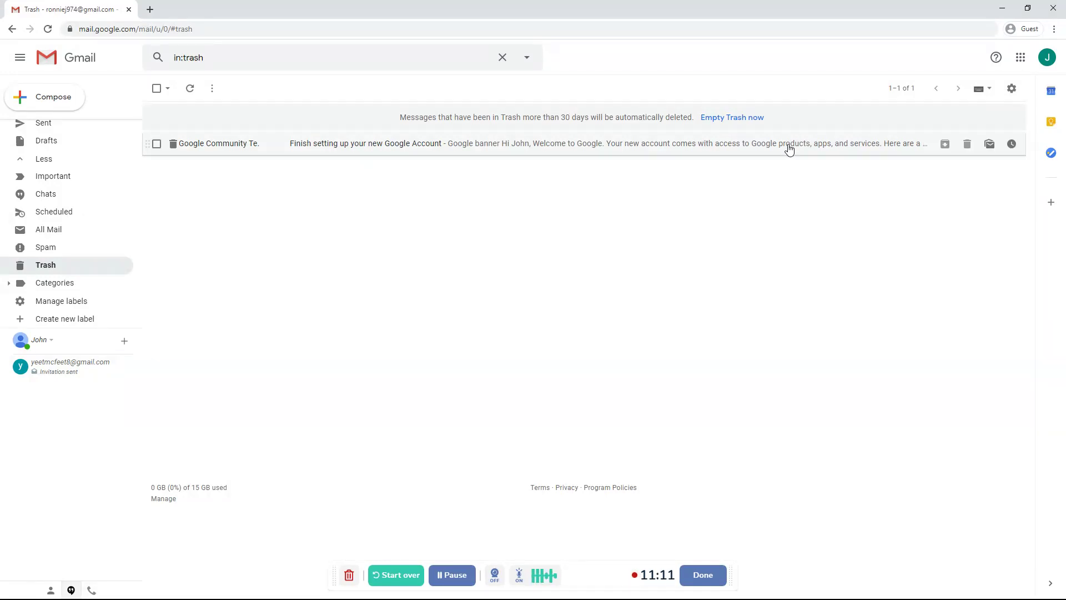
pyautogui.moveTo(636, 147); pyautogui.dragTo(49, 146)
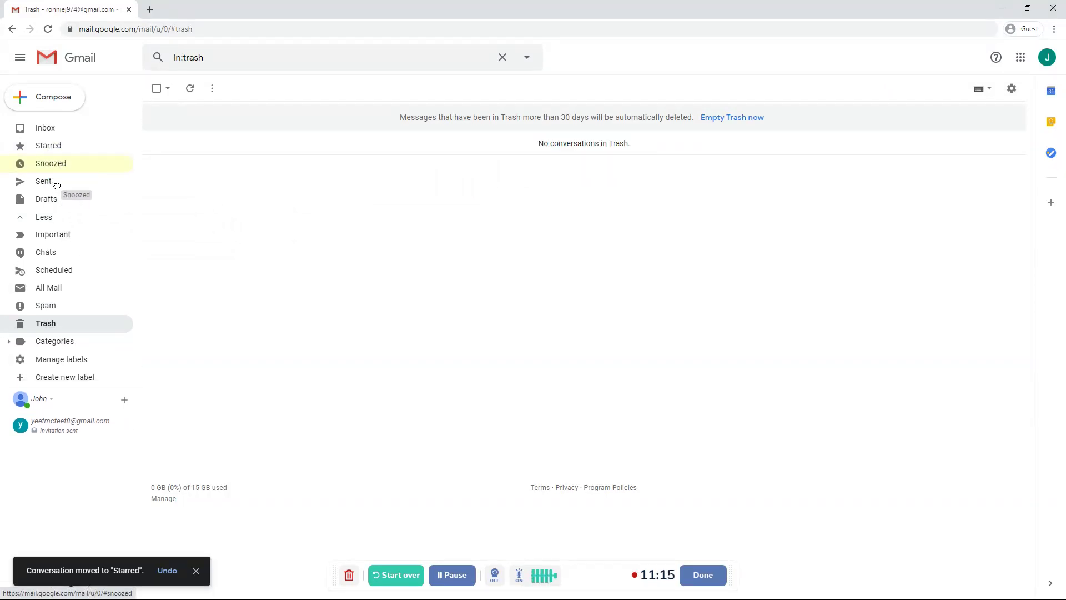
pyautogui.click(45, 128)
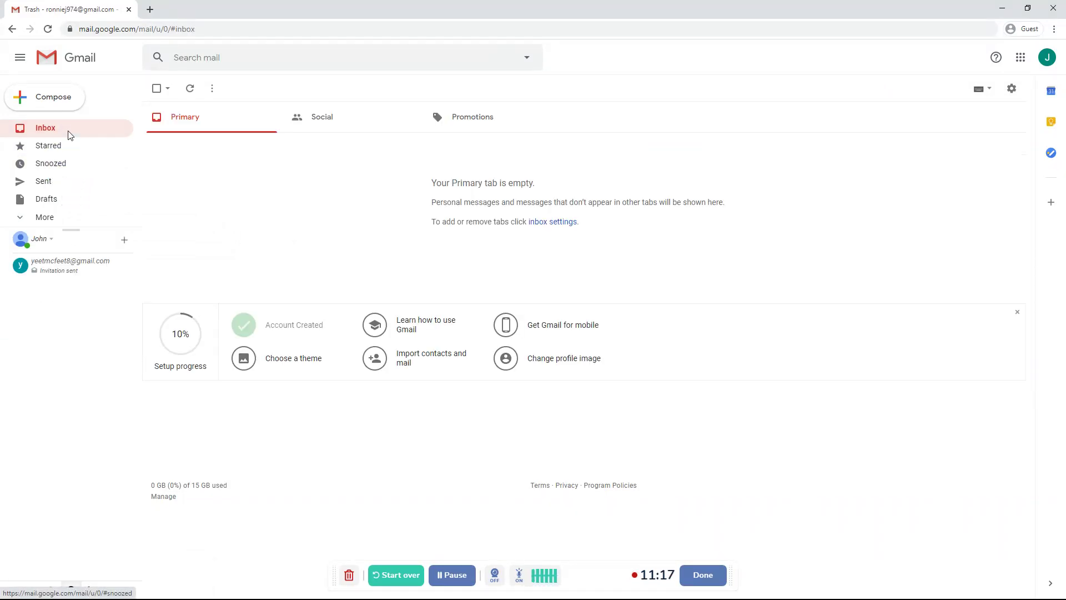
pyautogui.click(74, 168)
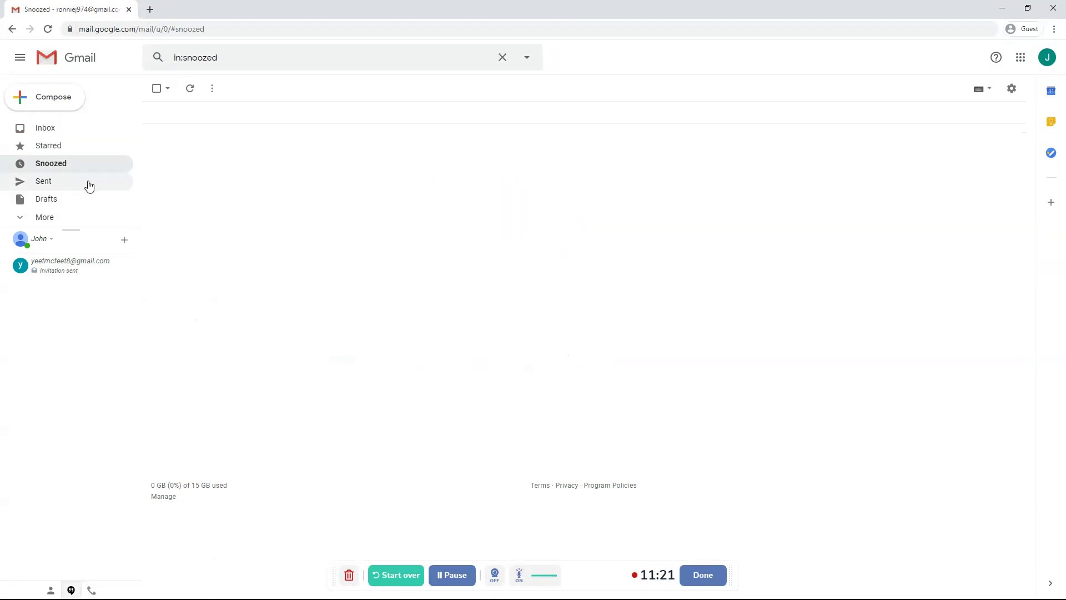
pyautogui.click(59, 216)
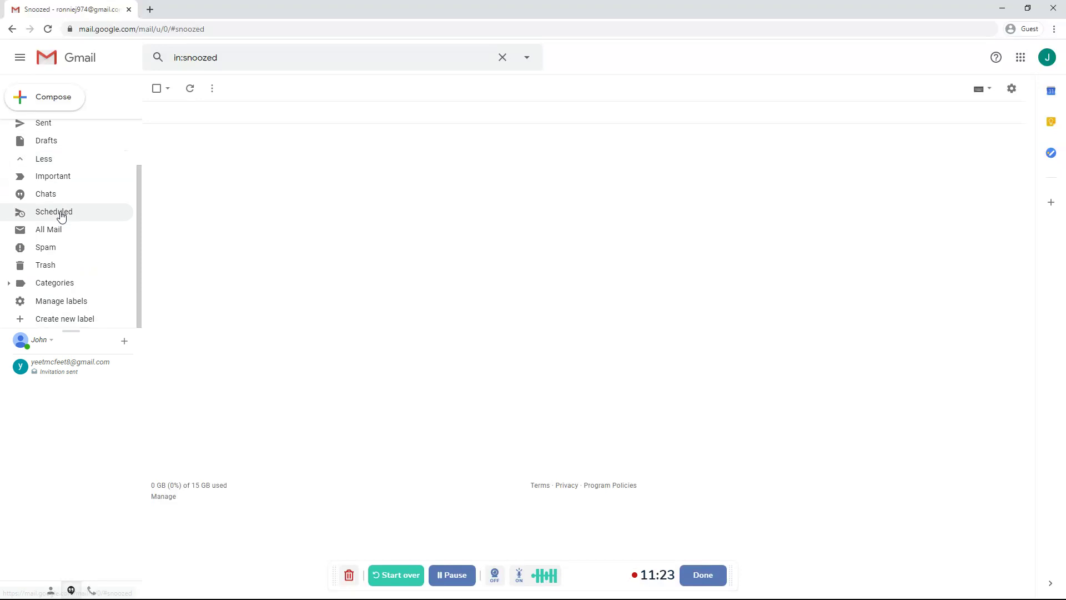
pyautogui.click(60, 266)
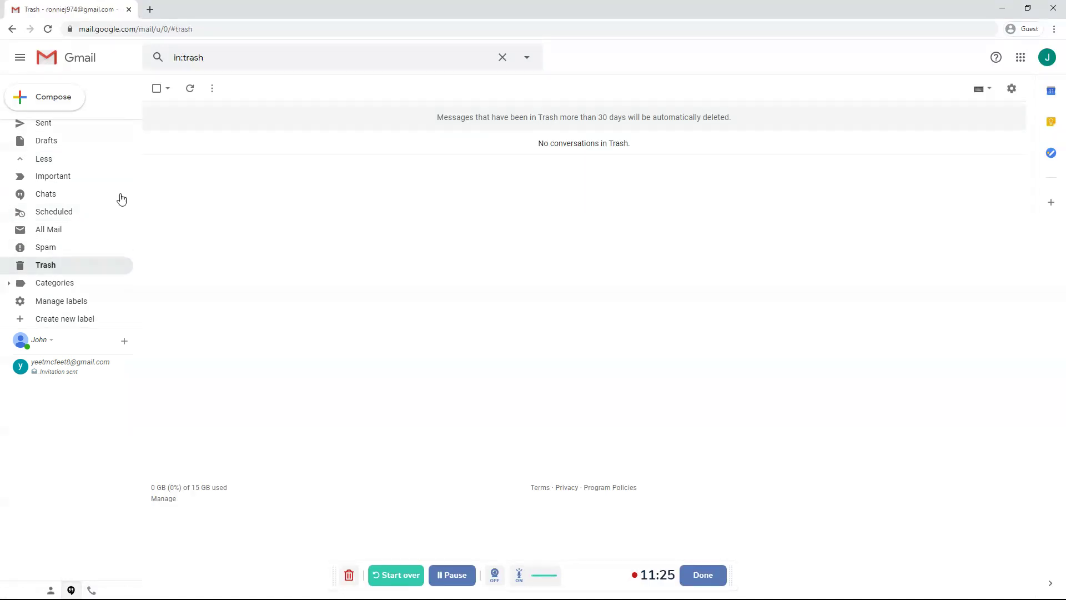
# - Visit Spam, All Mail, Scheduled, Chats, Important, collapse to Less, then Drafts, Sent, Snoozed, Starred
pyautogui.click(75, 250)
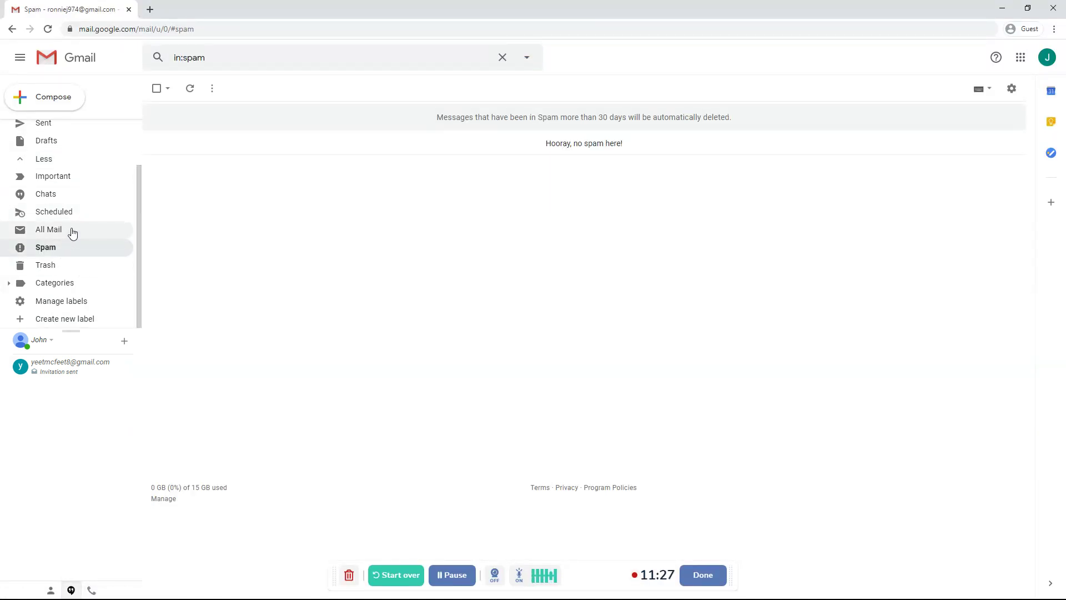
pyautogui.click(67, 231)
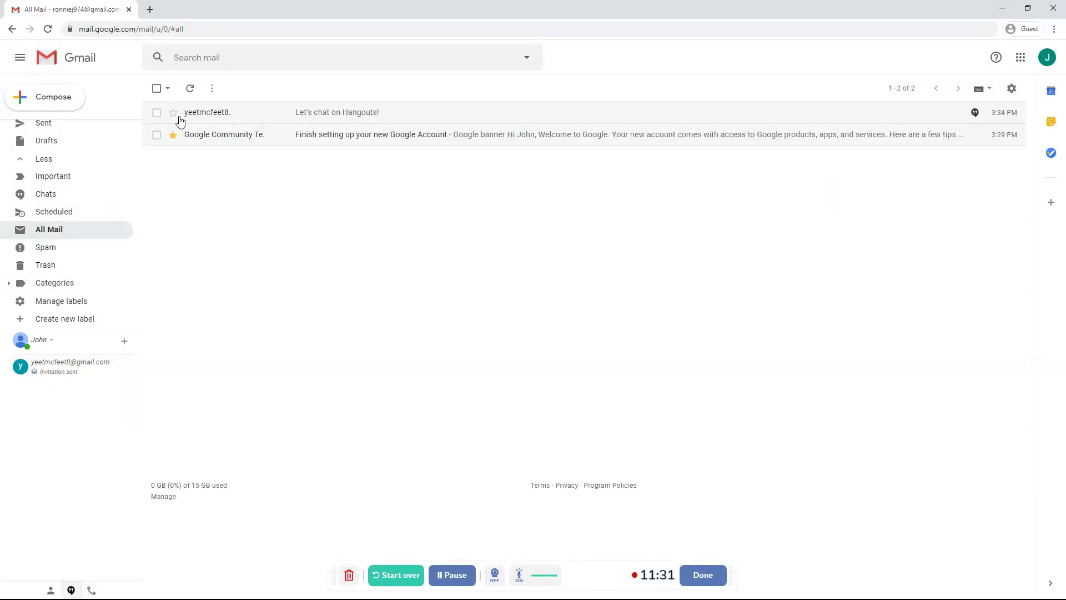
pyautogui.click(64, 216)
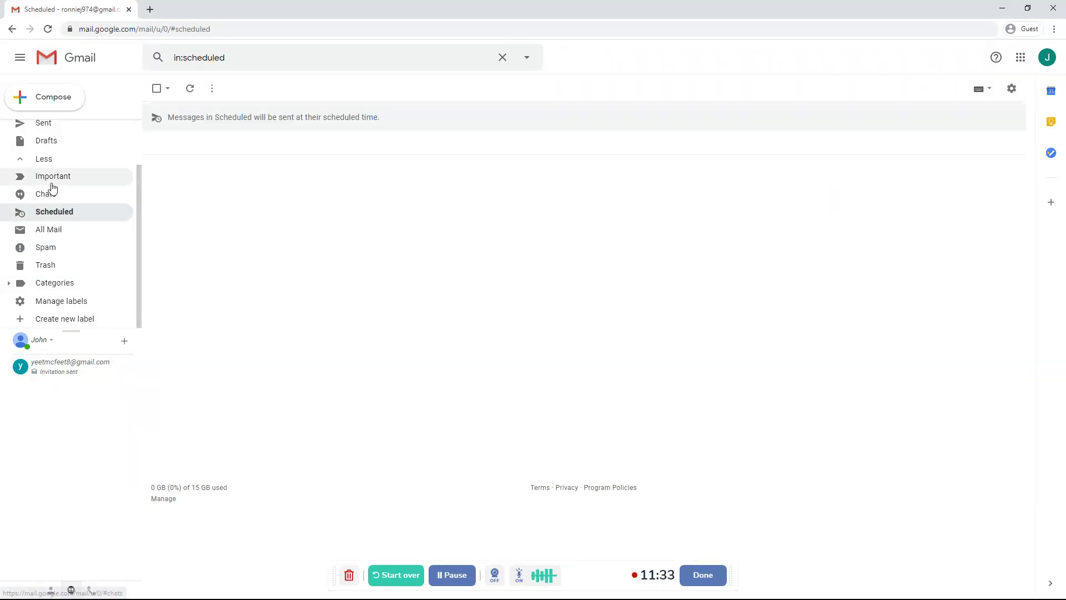
pyautogui.click(49, 185)
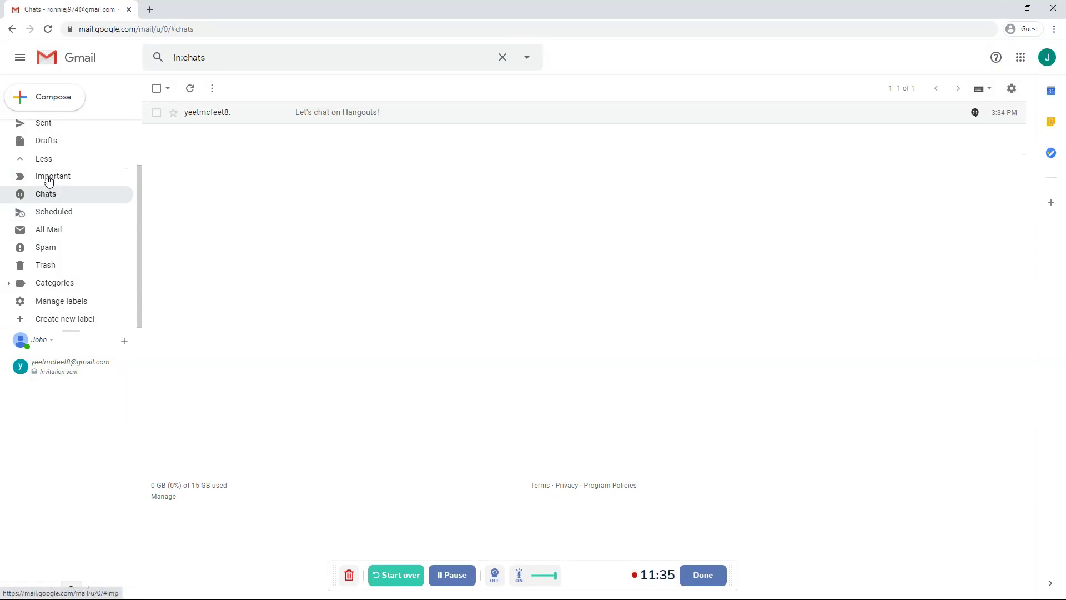
pyautogui.click(49, 177)
pyautogui.click(44, 160)
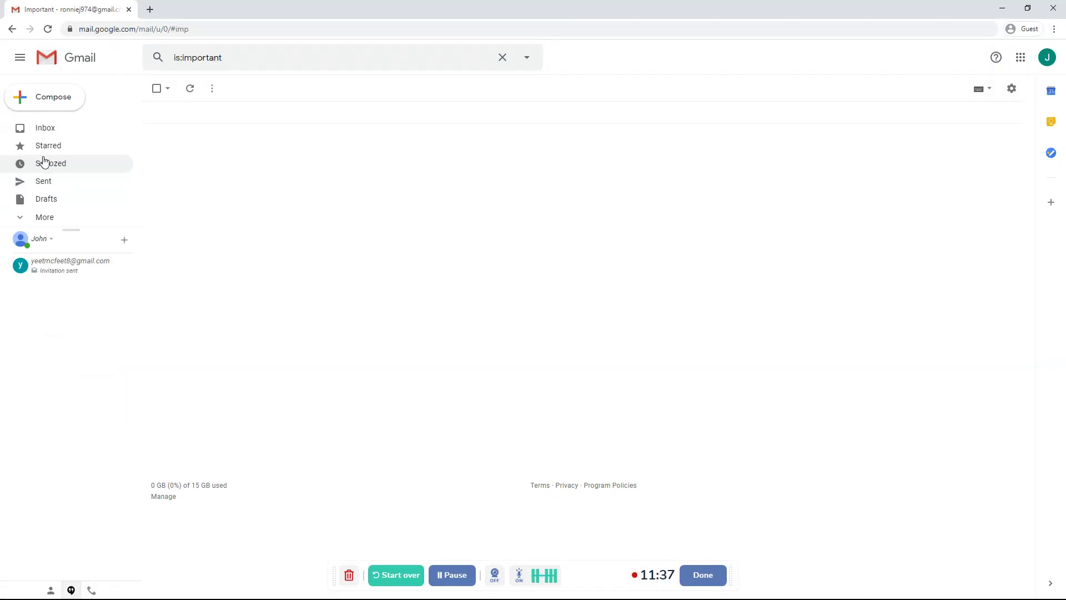
pyautogui.click(52, 199)
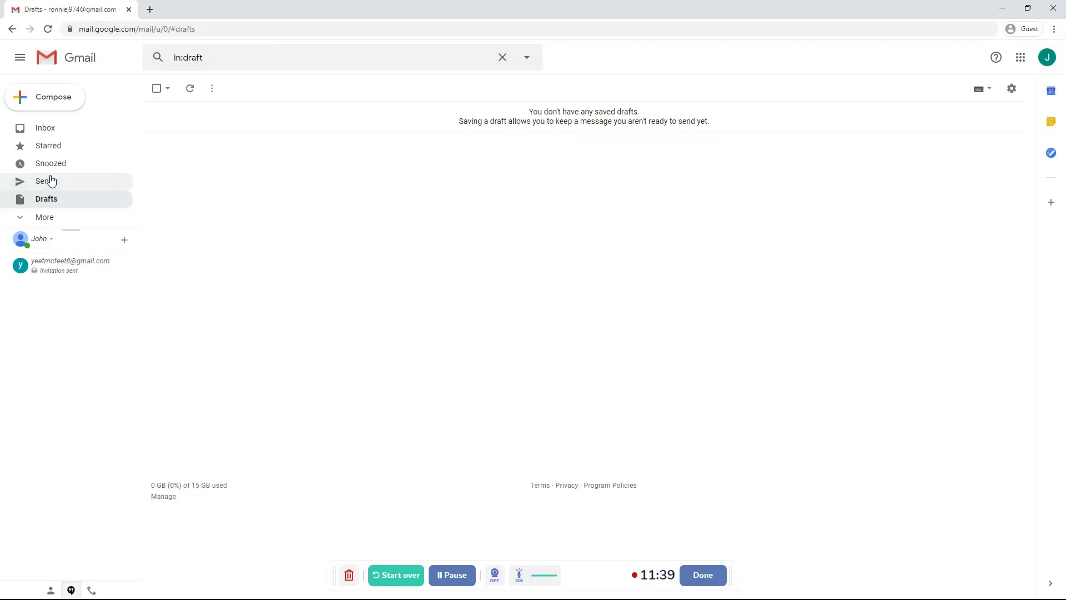
pyautogui.click(51, 179)
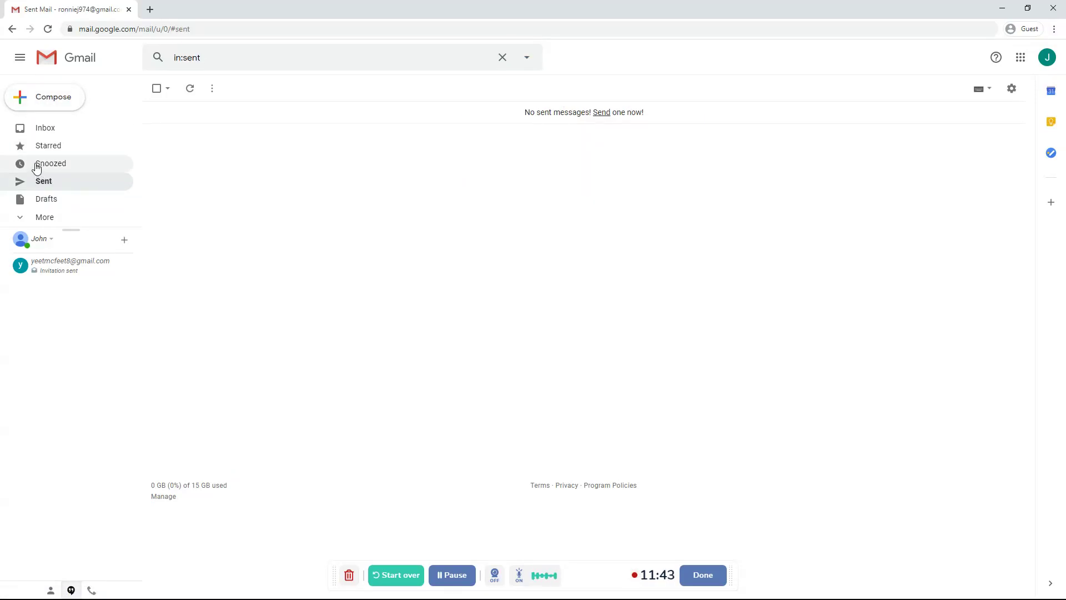
pyautogui.click(37, 167)
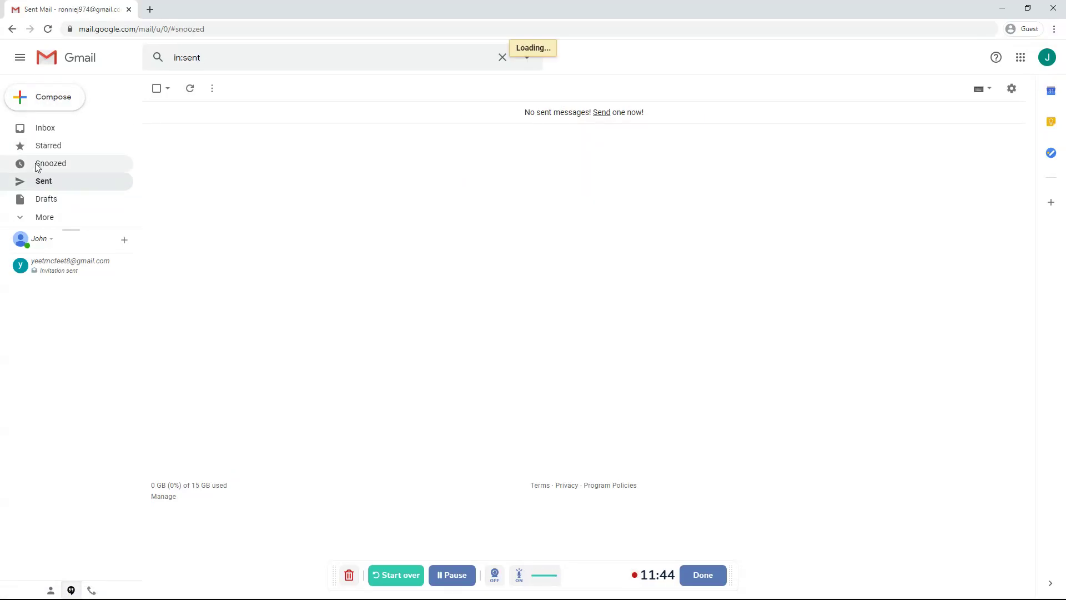
pyautogui.click(70, 151)
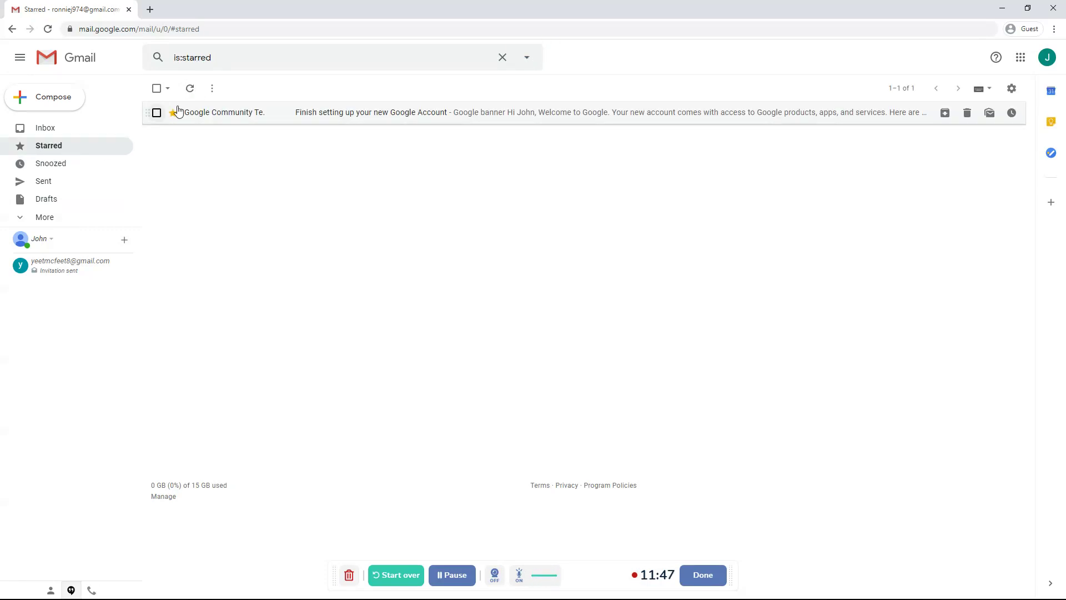
# - Move the starred Google Community email to Inbox, unstar it, and preview its Snooze options
pyautogui.moveTo(238, 124); pyautogui.dragTo(47, 128)
pyautogui.click(46, 128)
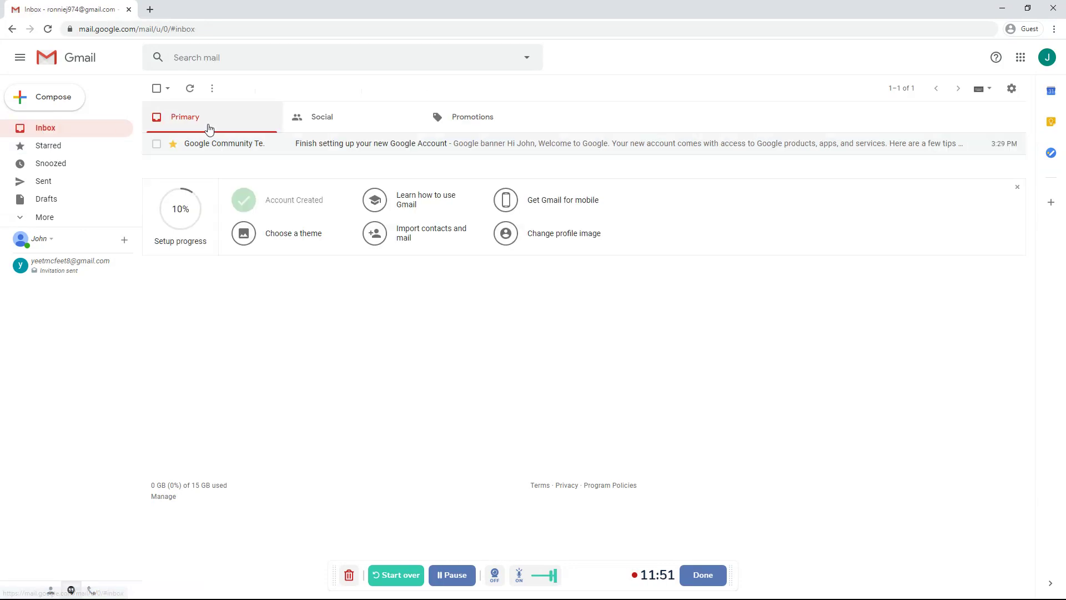
pyautogui.click(172, 144)
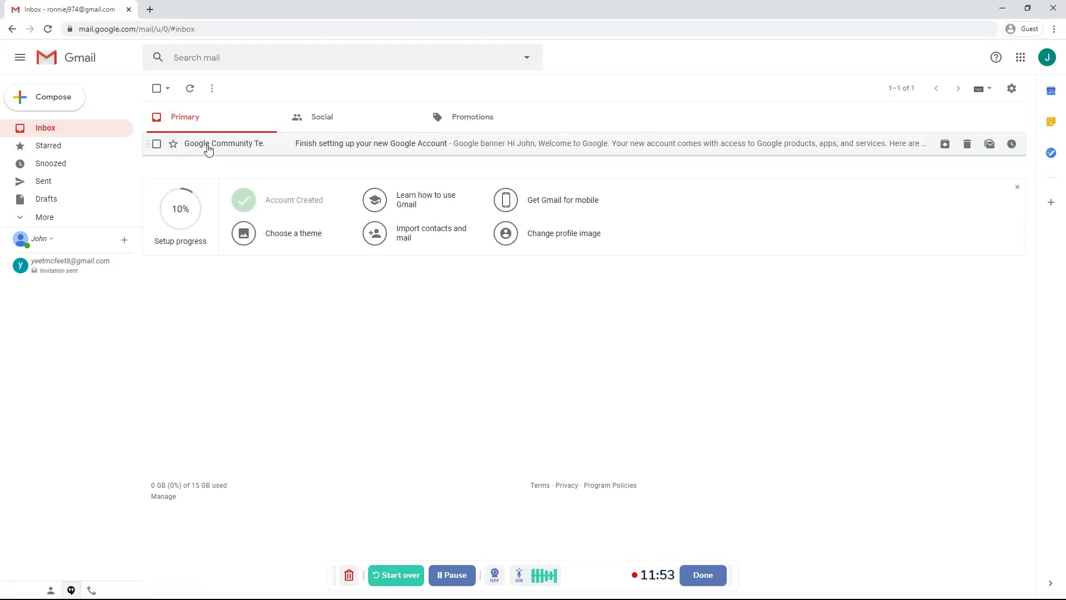
pyautogui.moveTo(208, 150); pyautogui.dragTo(513, 173)
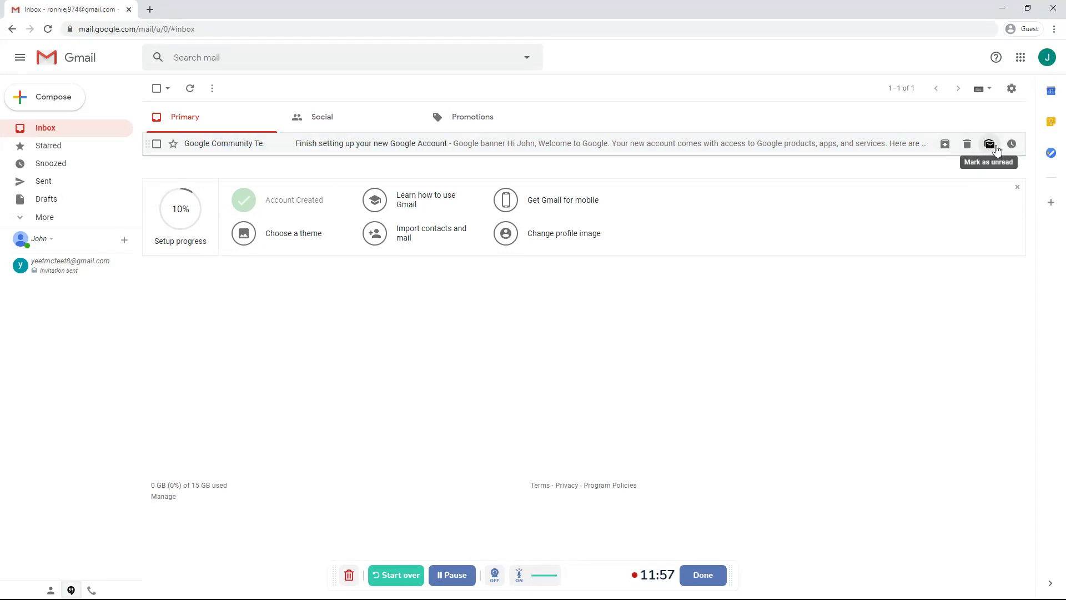
pyautogui.click(1012, 145)
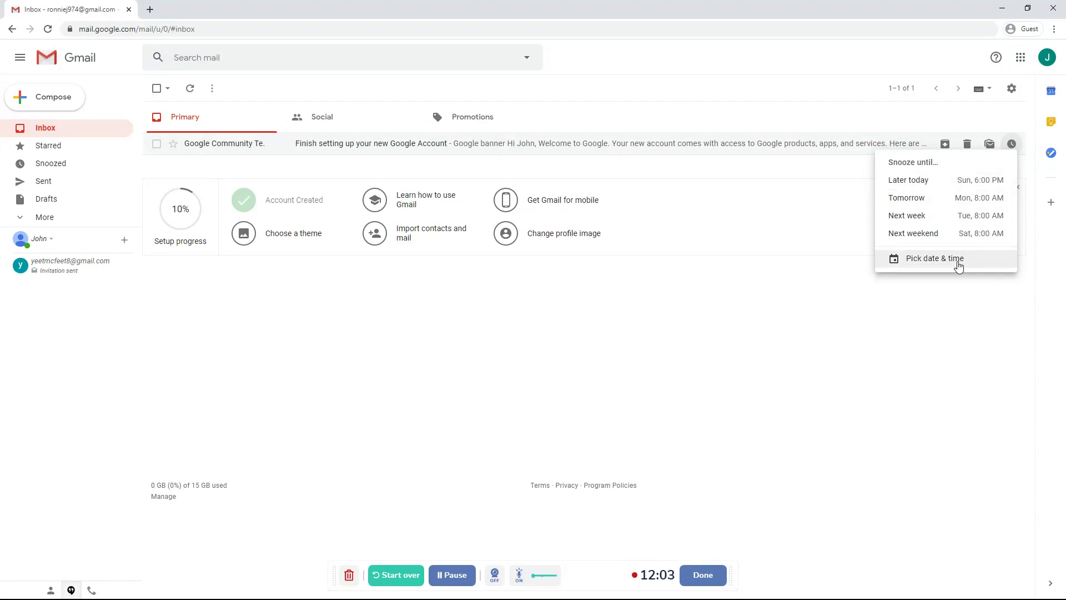
pyautogui.click(882, 324)
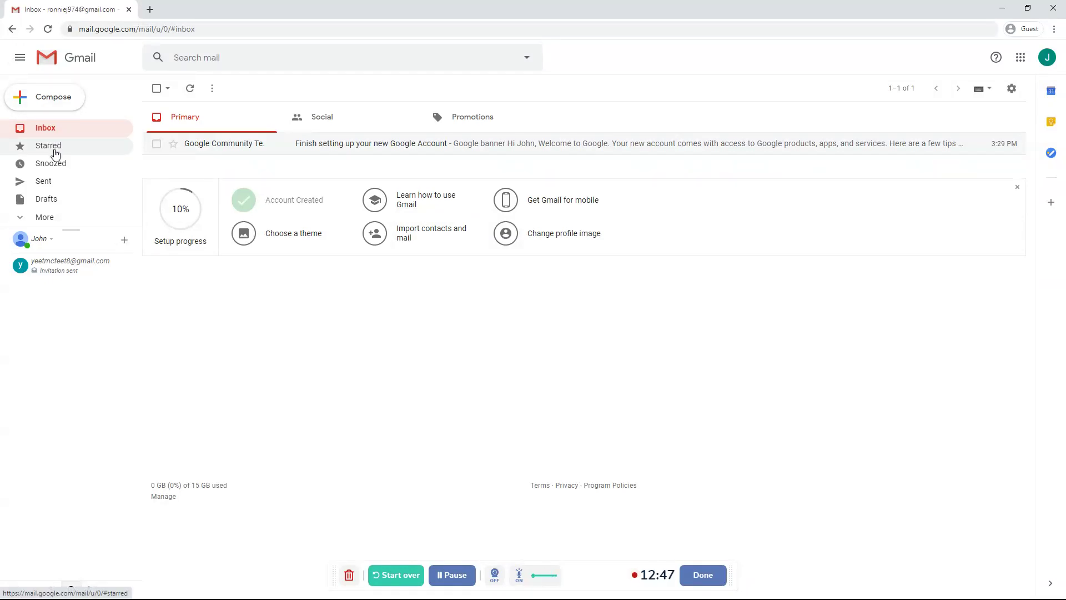
pyautogui.click(122, 239)
# - Dismiss the Hangouts new-group form and open a new Chrome tab
pyautogui.click(192, 247)
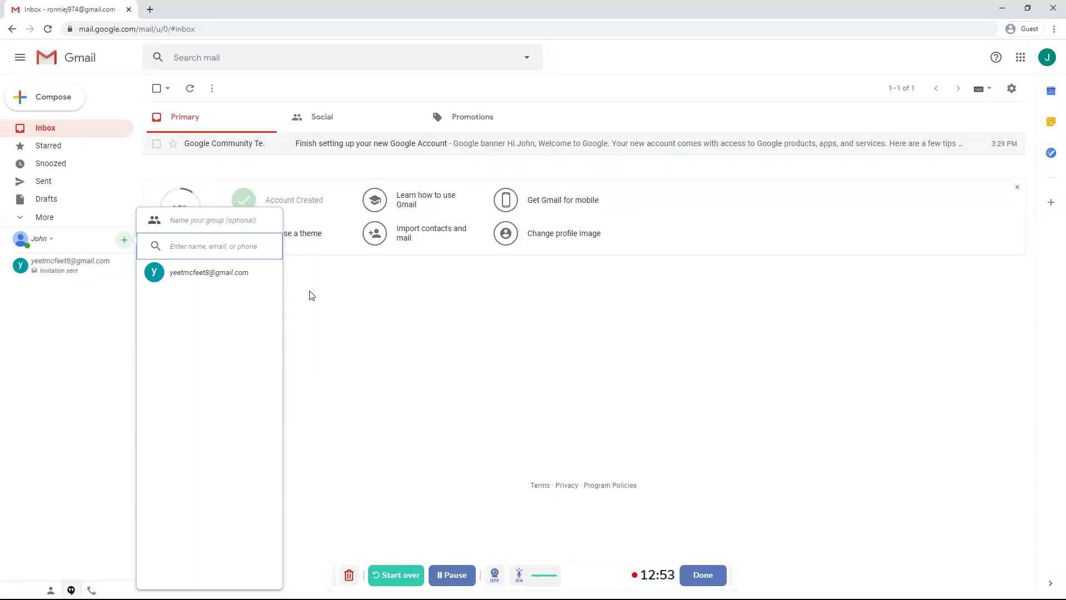
pyautogui.click(310, 294)
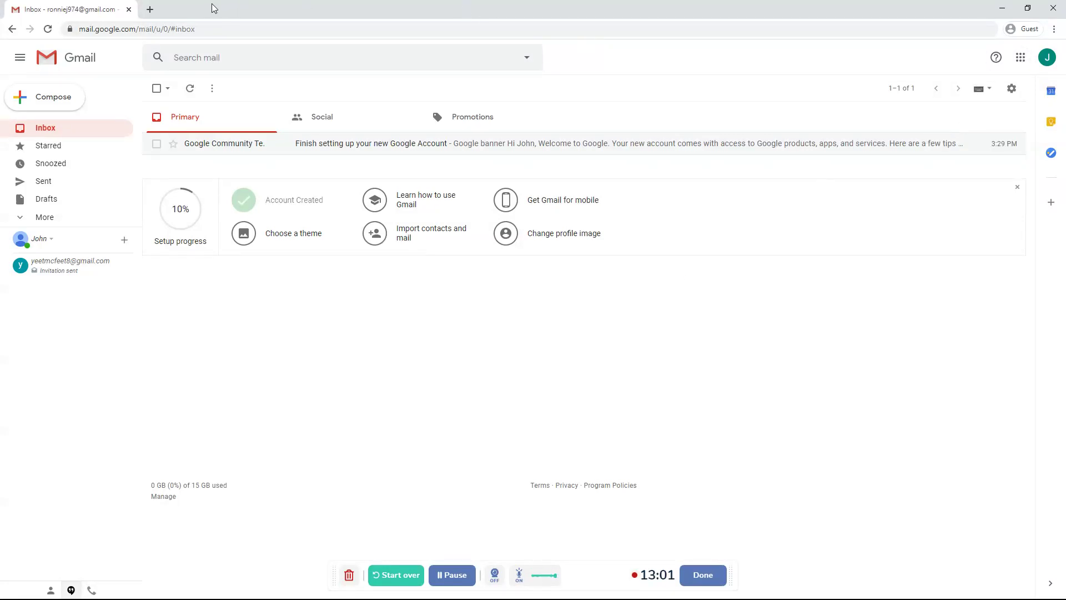
pyautogui.click(155, 7)
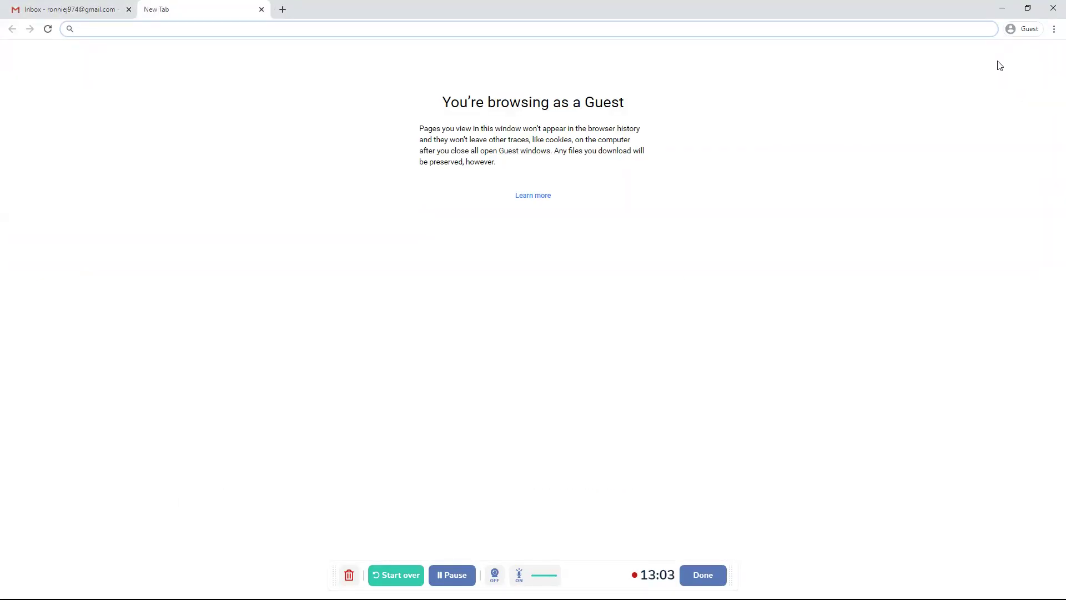
# - Back in Gmail, browse the whole Google apps grid, then open and close the More from Google page
pyautogui.click(25, 7)
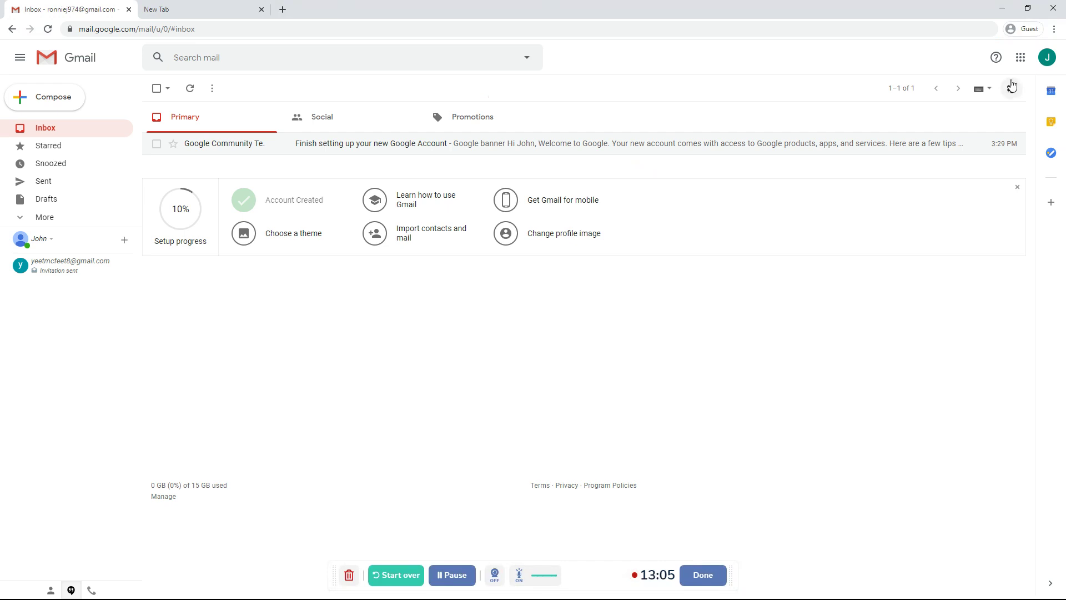
pyautogui.click(1020, 59)
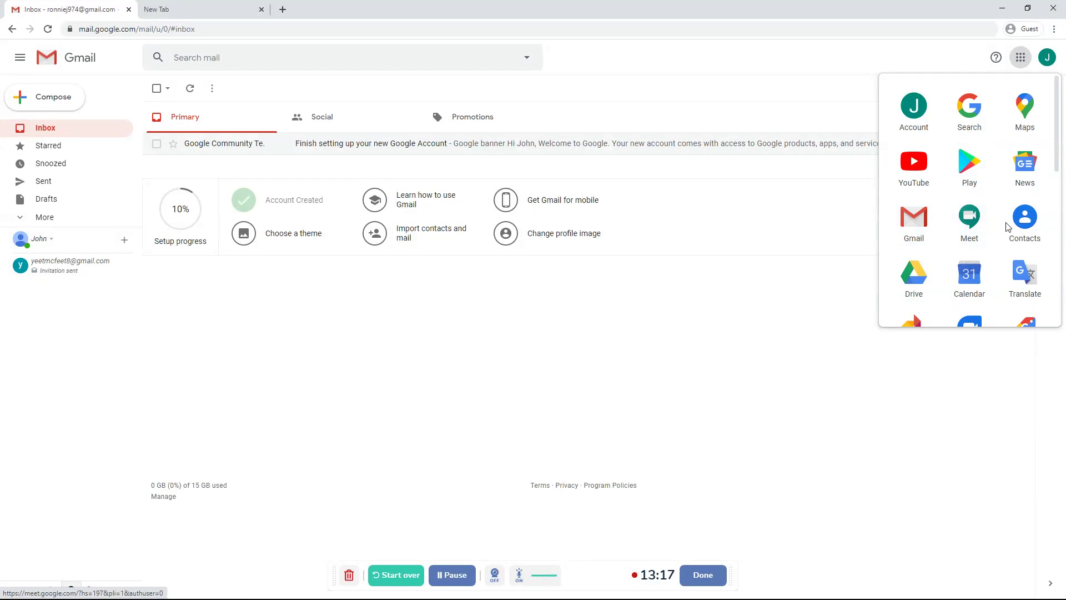
pyautogui.scroll(-1, 1025, 232)
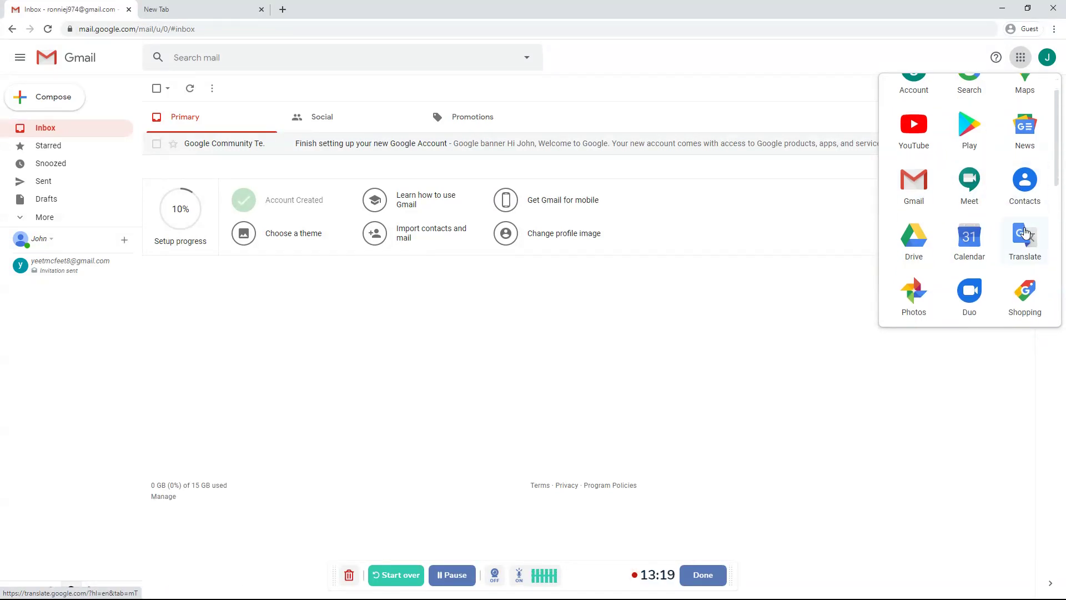
pyautogui.scroll(-1, 1025, 232)
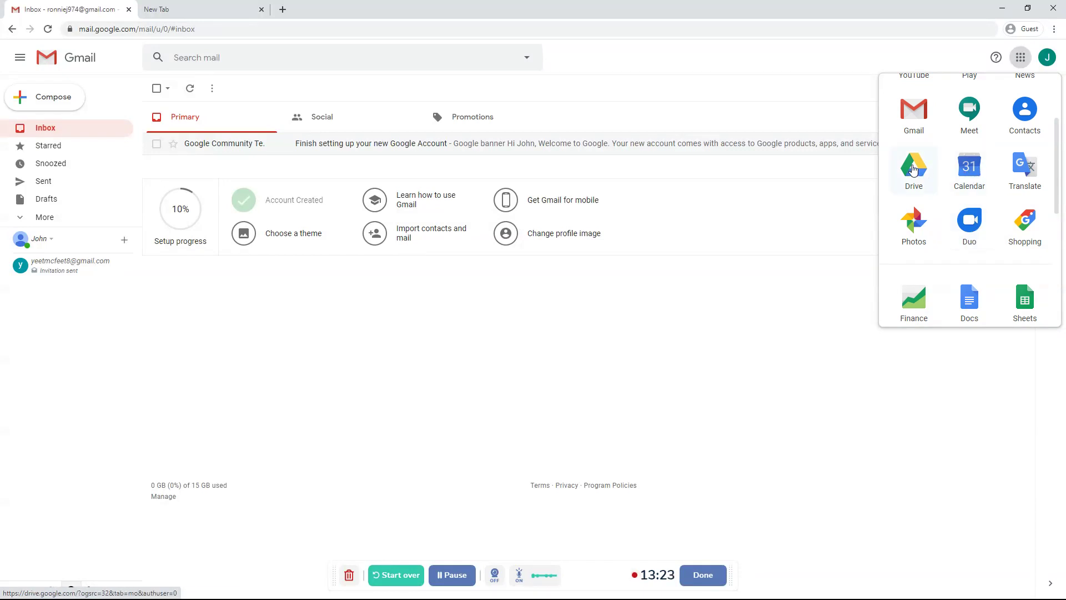
pyautogui.scroll(-1, 909, 233)
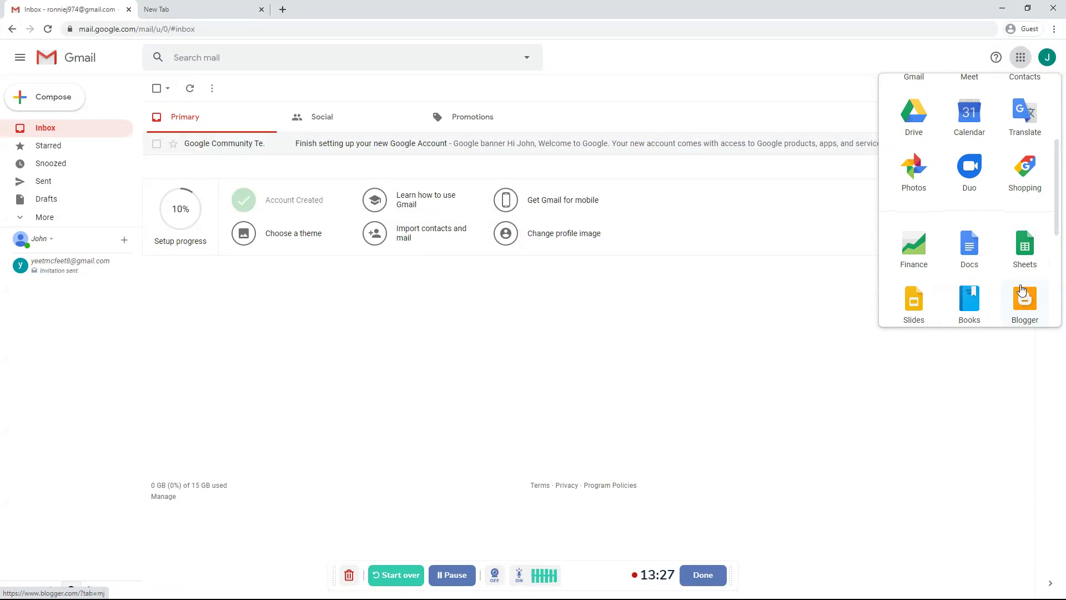
pyautogui.scroll(-1, 1022, 289)
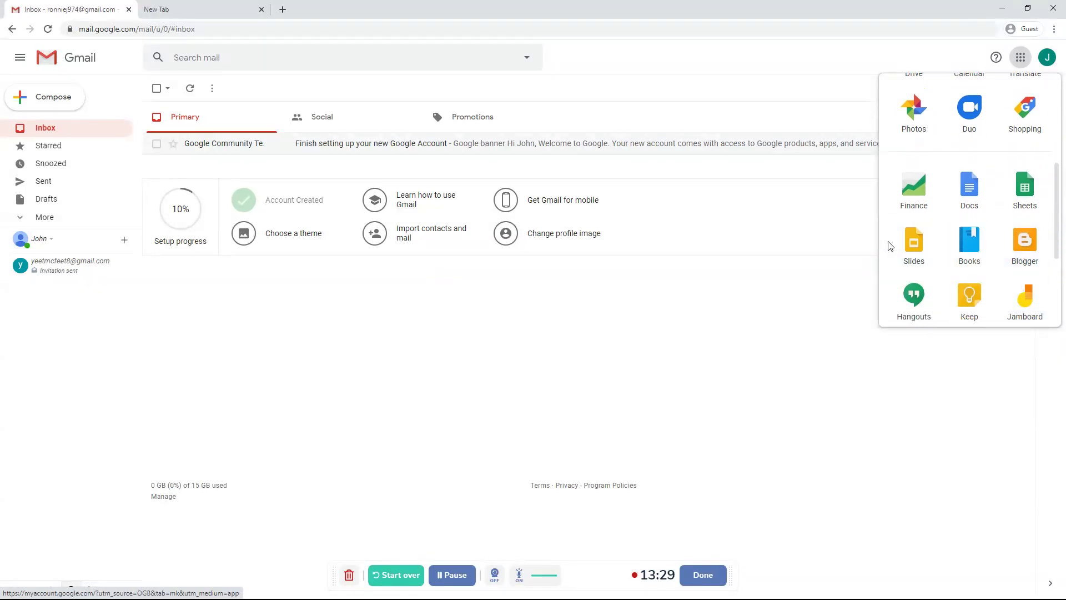
pyautogui.scroll(-1, 910, 249)
pyautogui.scroll(-1, 950, 257)
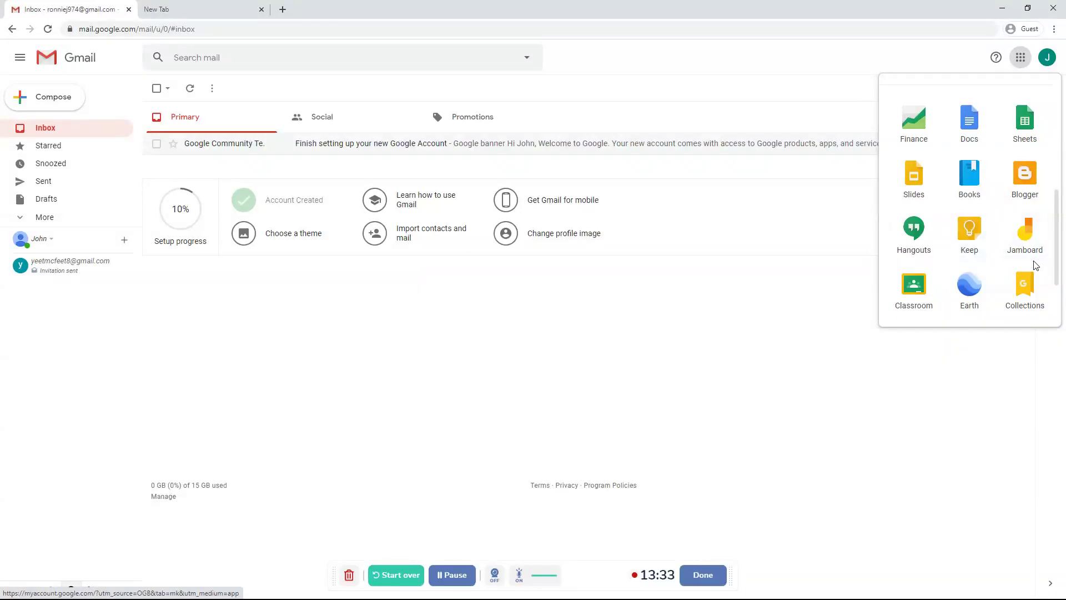
pyautogui.scroll(-1, 1034, 308)
pyautogui.scroll(-1, 1030, 302)
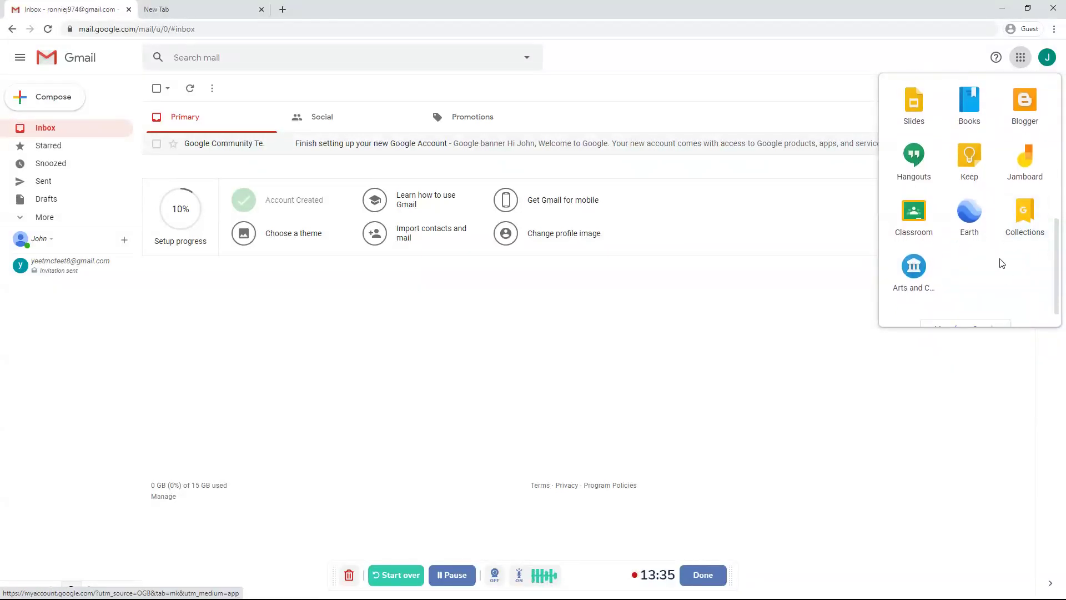
pyautogui.scroll(-1, 913, 222)
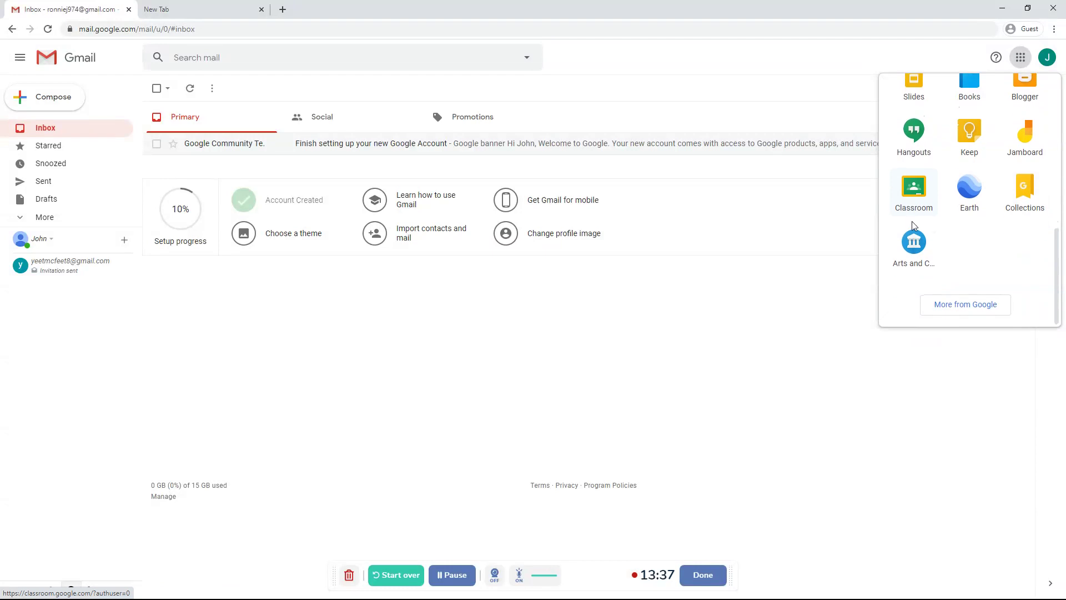
pyautogui.click(1005, 306)
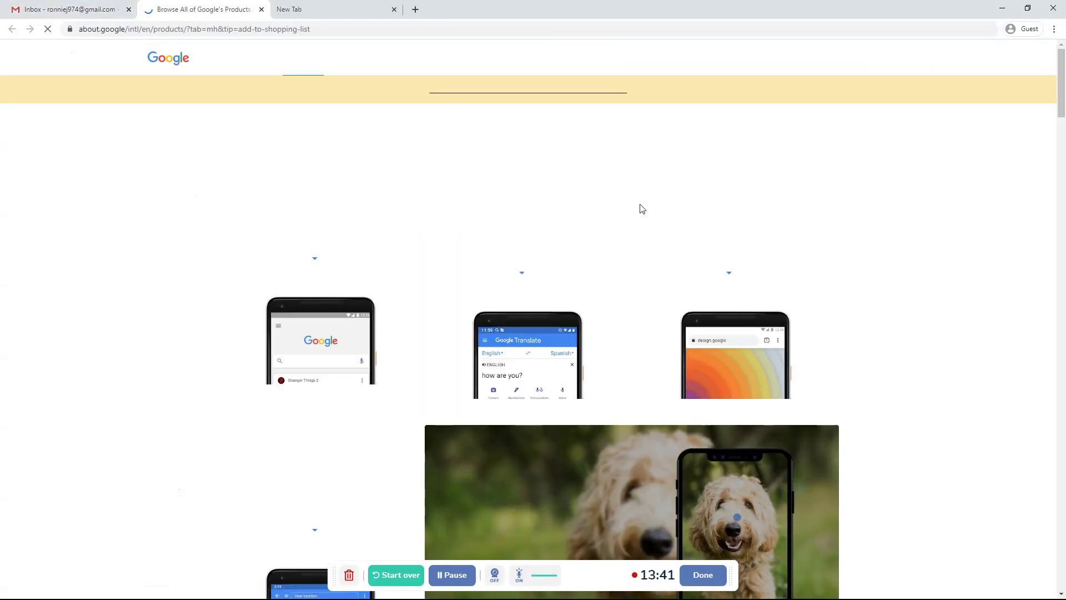
pyautogui.click(261, 9)
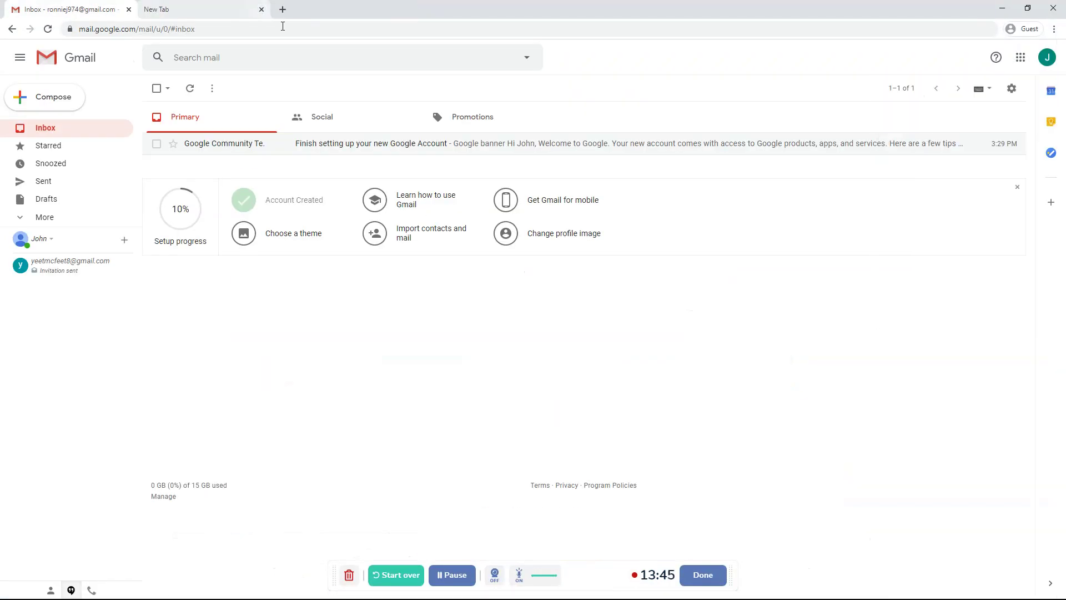